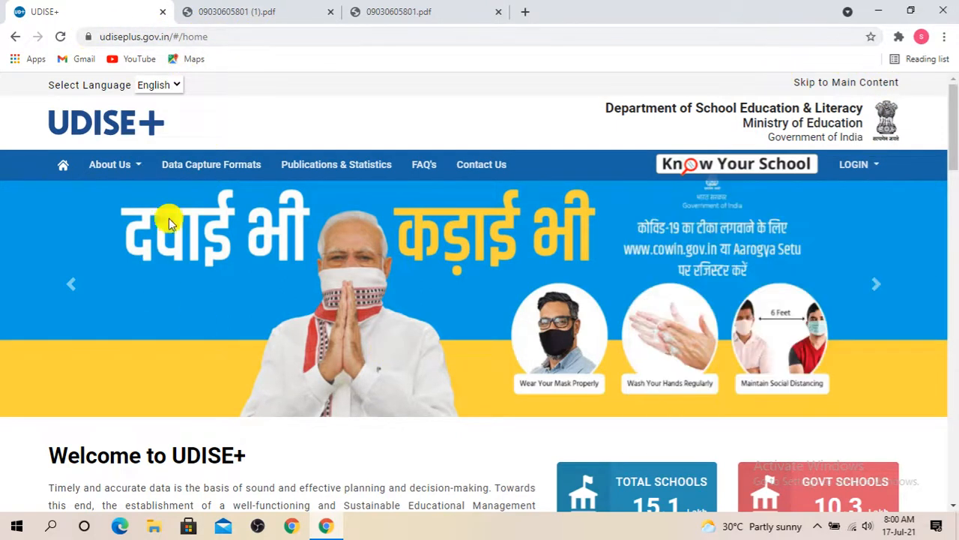
Open the 2020-21 login for Uttar Pradesh, Madhya Pradesh, Karnataka and Bihar, and fill in the school's saved username and password
click(887, 174)
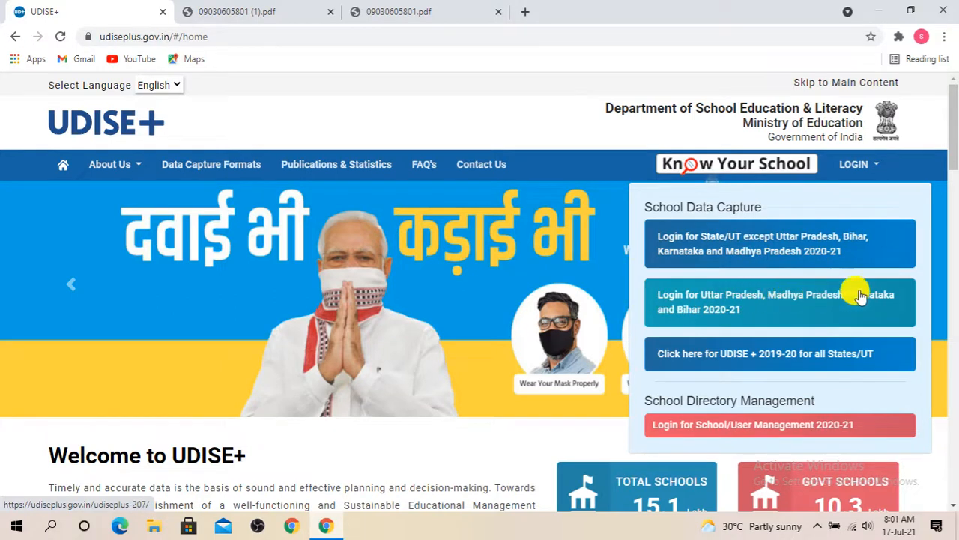
click(724, 297)
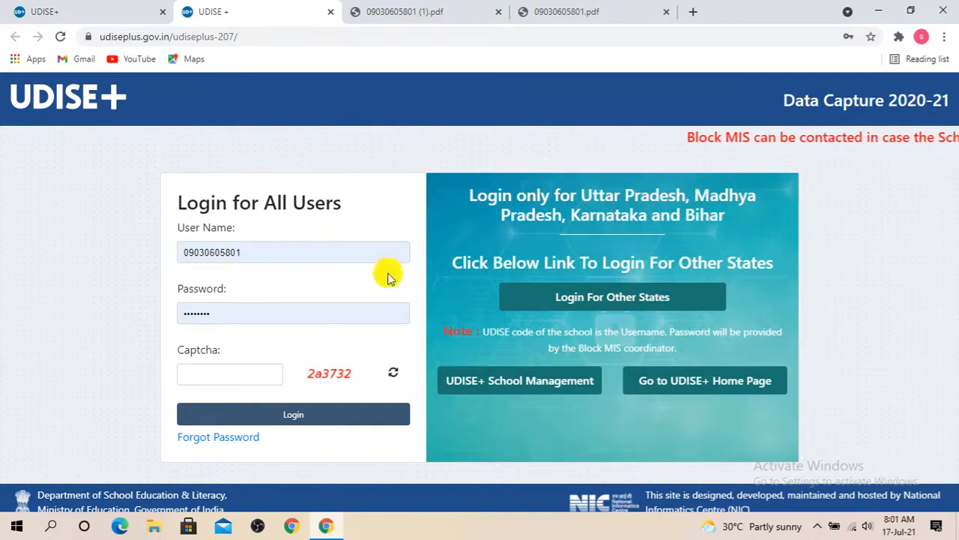
drag(248, 254, 192, 253)
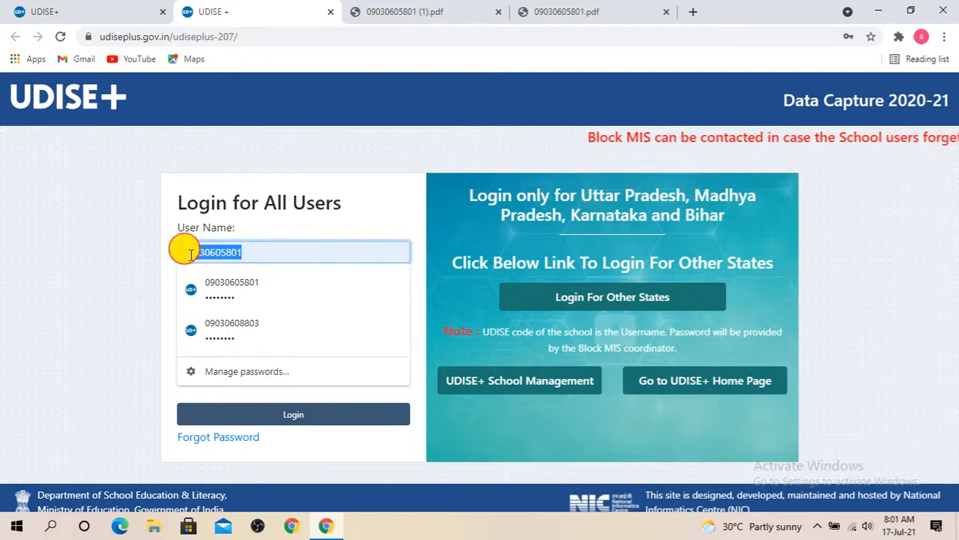
click(260, 251)
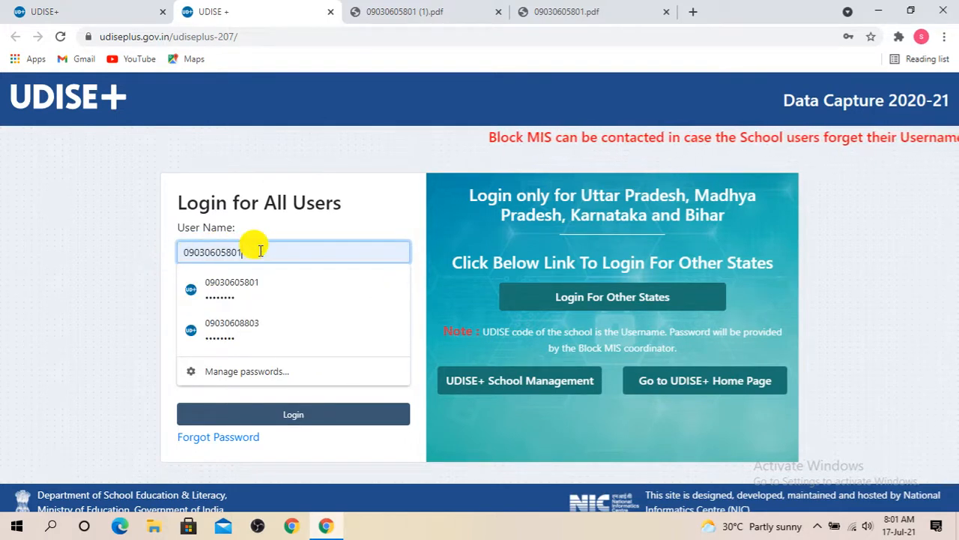
click(244, 282)
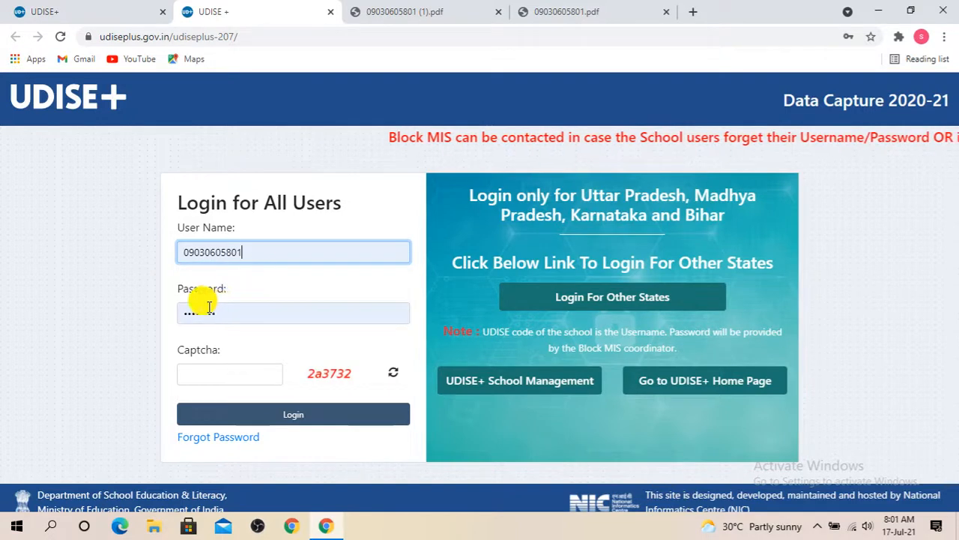
Enter the displayed captcha code and log in to the school account
click(232, 374)
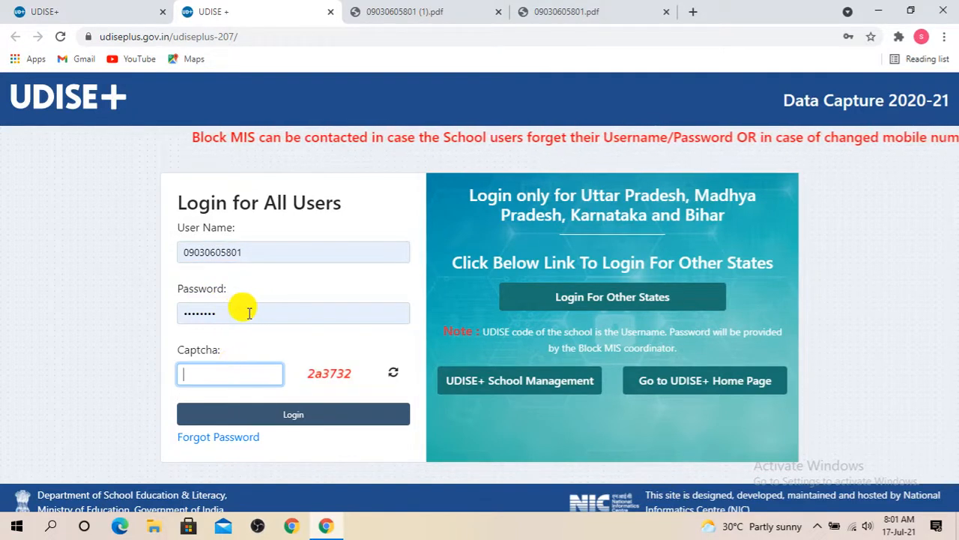
text(2)
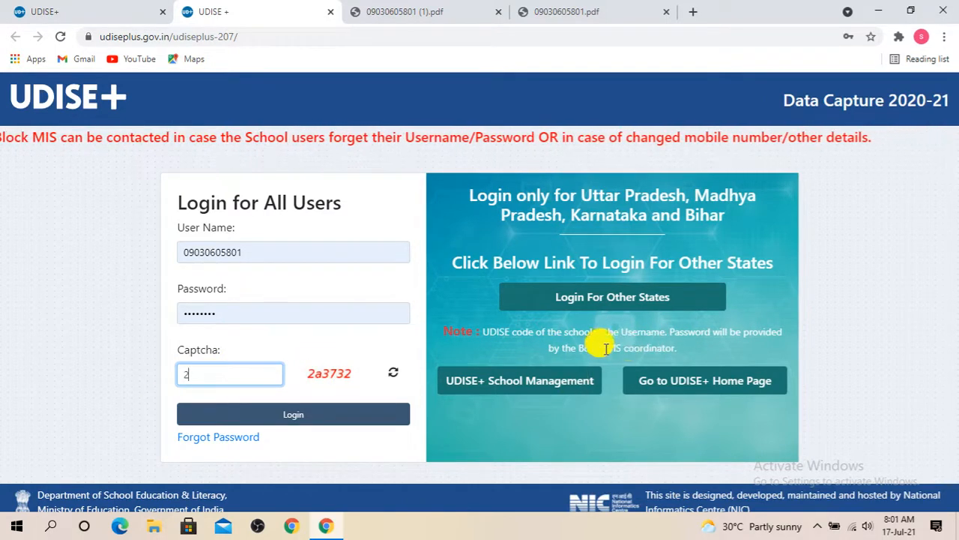
text(a3)
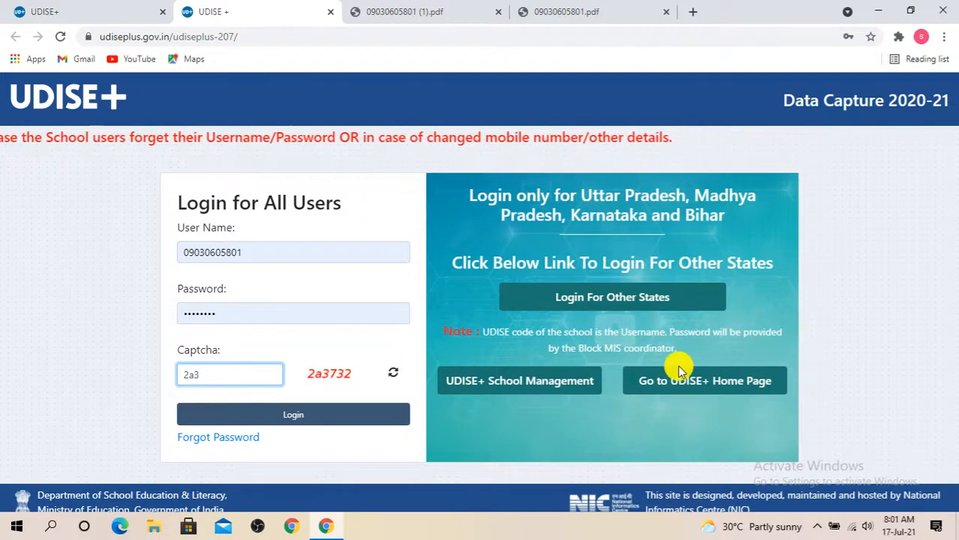
text(7)
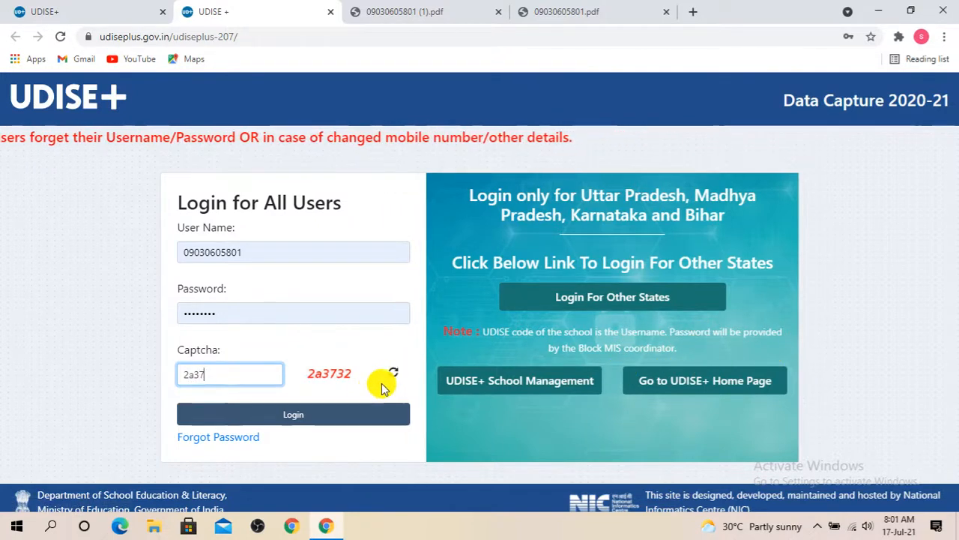
text(32)
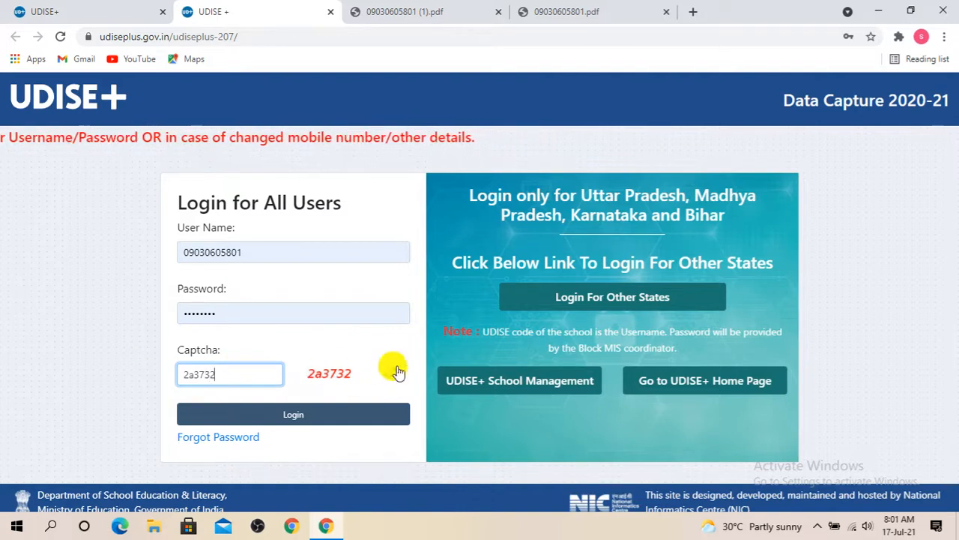
click(304, 414)
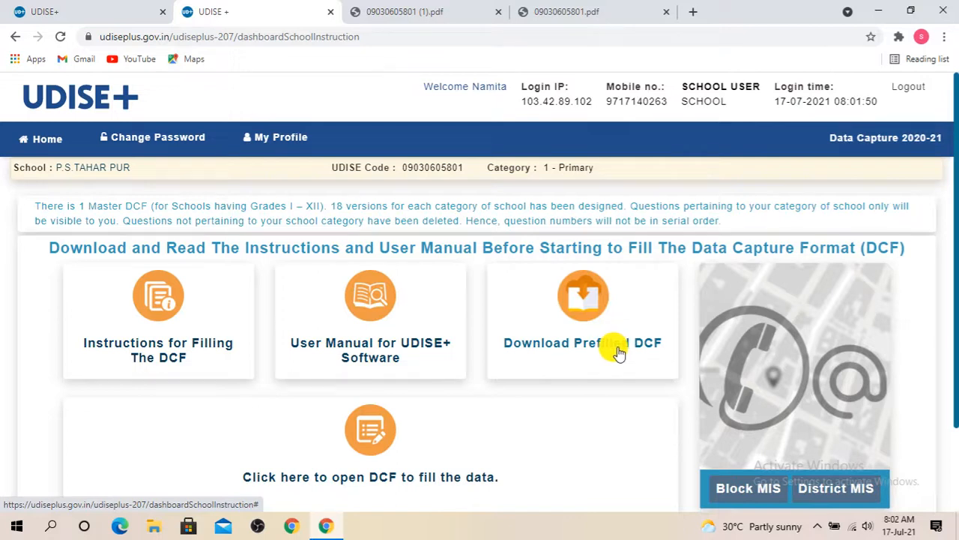
Open the DCF for filling in data and acknowledge the Important Notes
scroll(403, 428, down, 1)
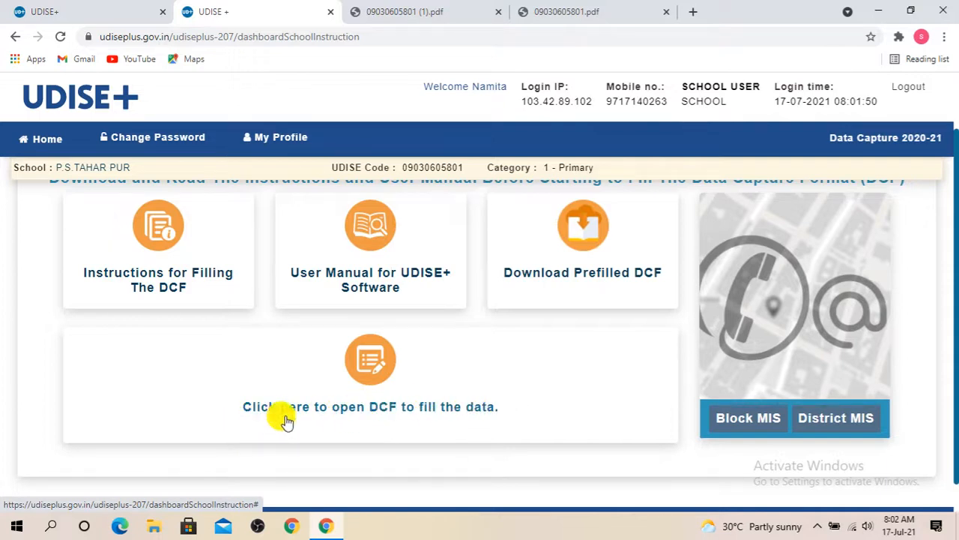
click(374, 409)
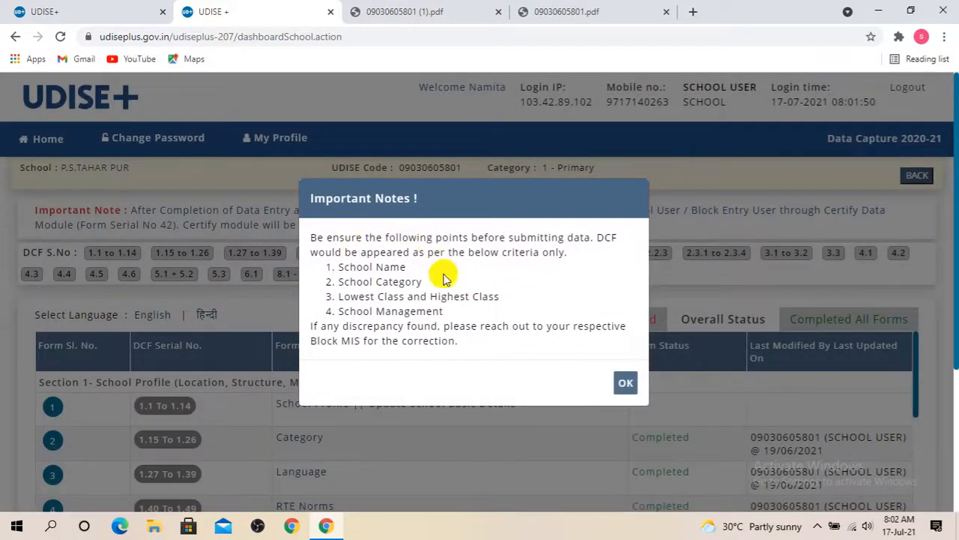
click(626, 384)
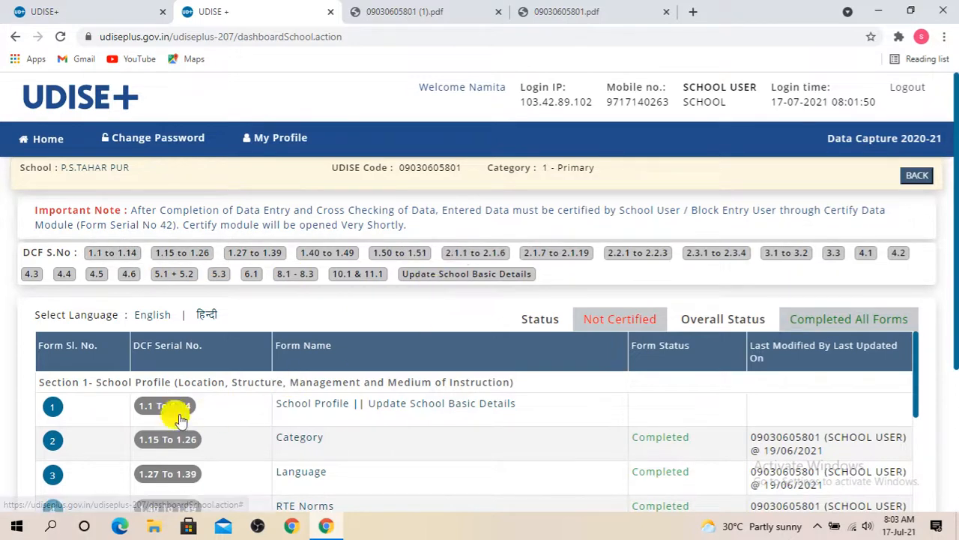
Examine the list of DCF forms with their serial numbers, completion status and last modified dates
scroll(116, 412, down, 3)
scroll(142, 449, up, 3)
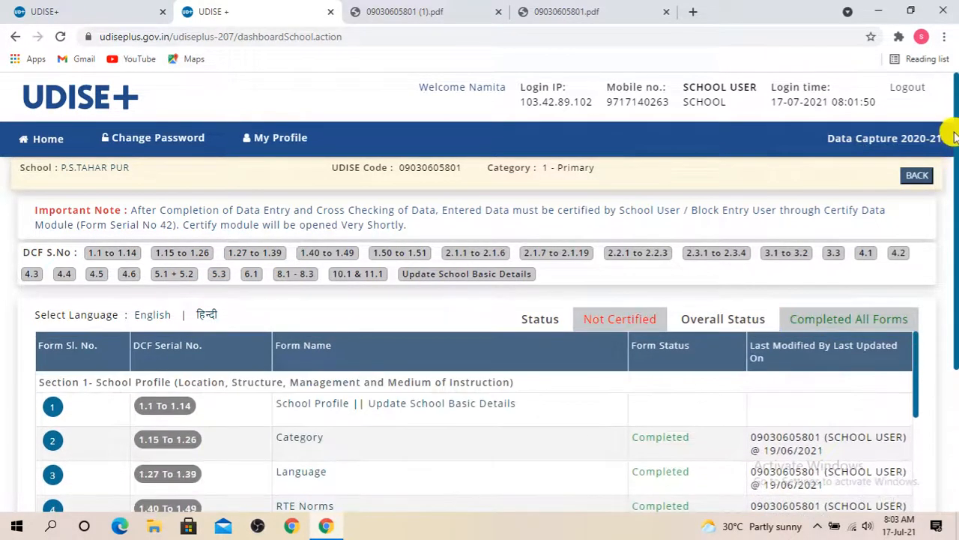
scroll(956, 135, down, 3)
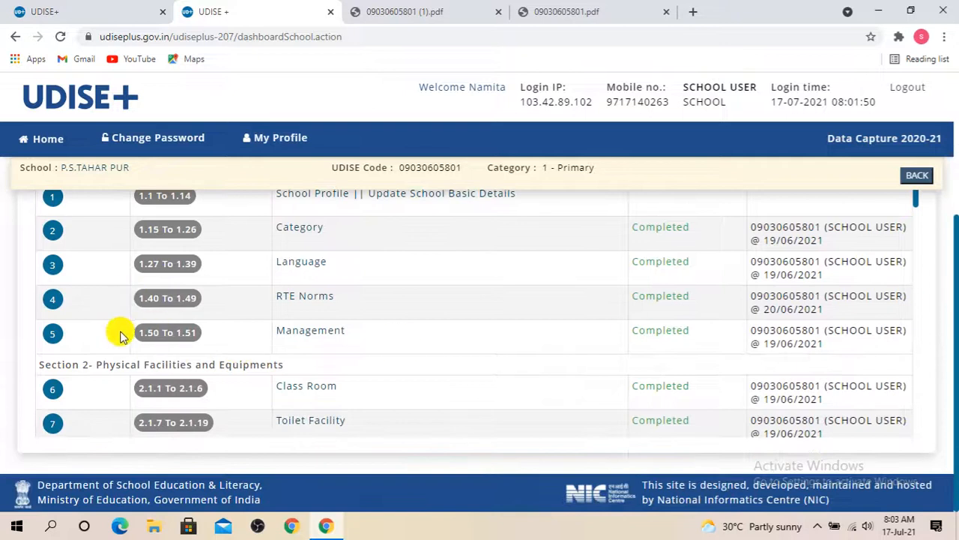
scroll(119, 333, up, 3)
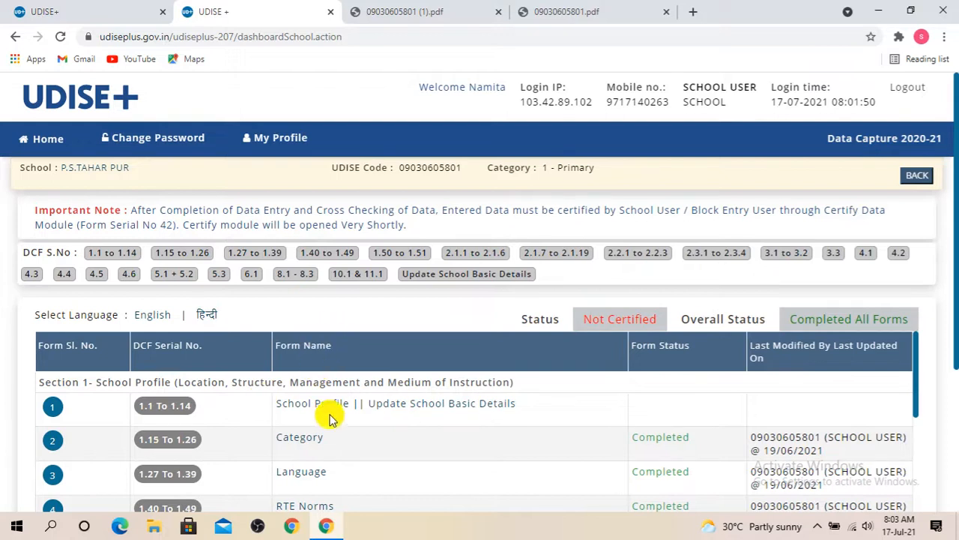
scroll(632, 442, down, 1)
scroll(632, 442, down, 2)
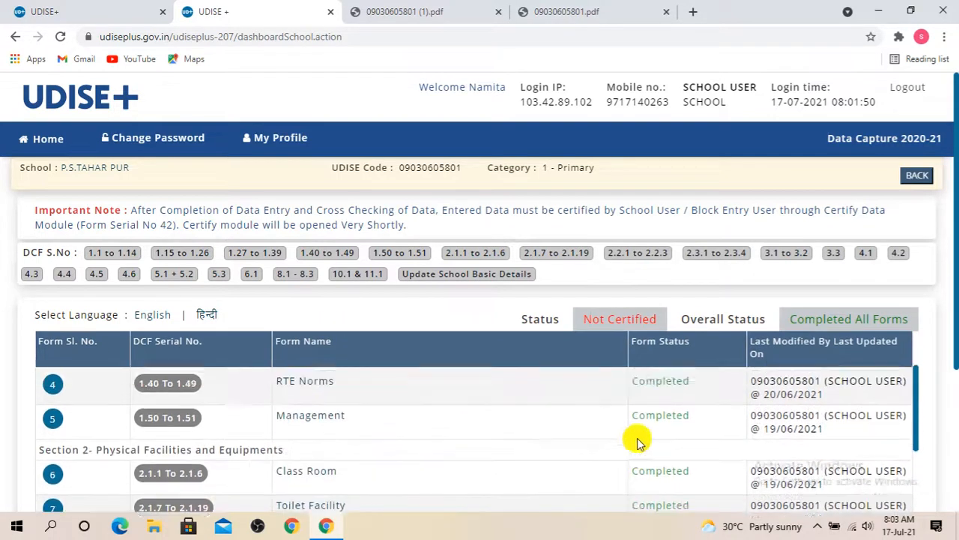
scroll(637, 440, up, 3)
scroll(956, 275, down, 1)
scroll(955, 275, down, 2)
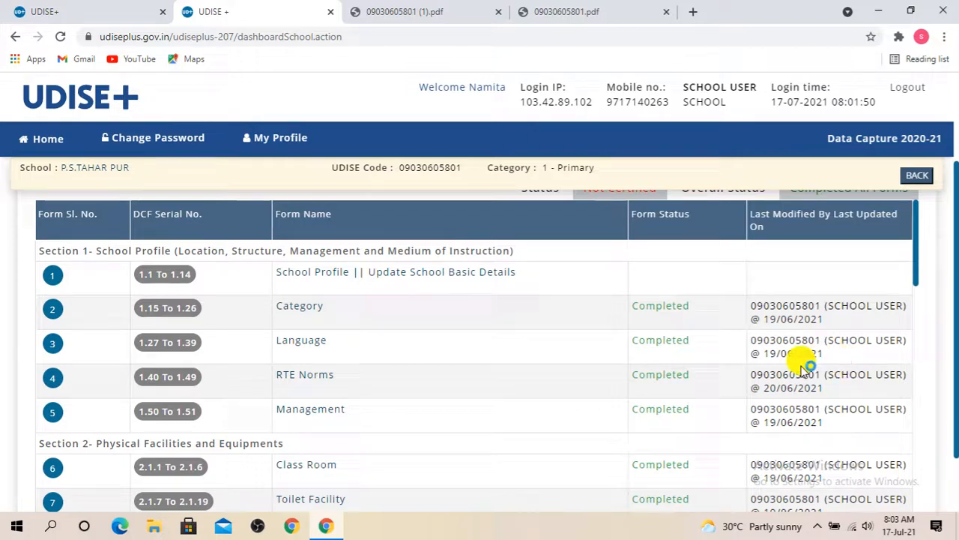
scroll(799, 368, up, 3)
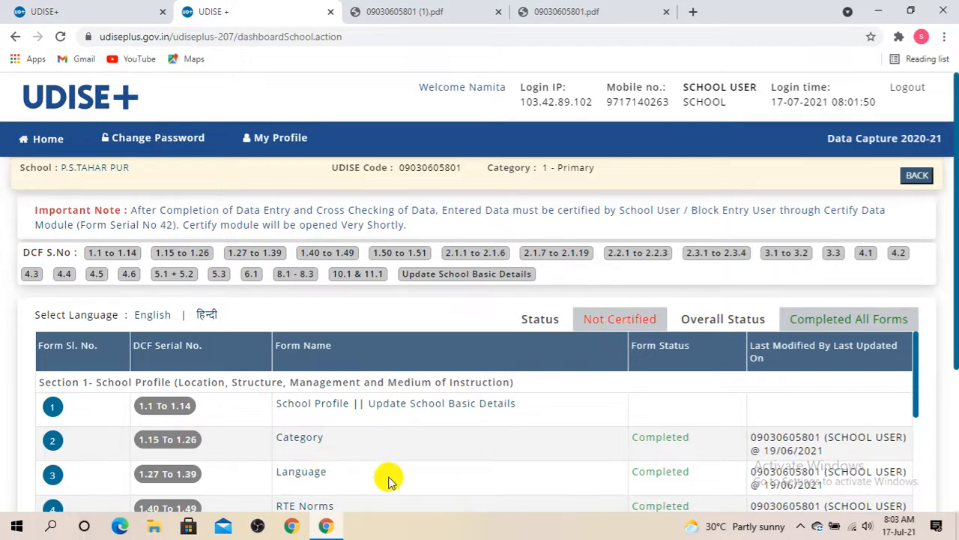
Open the School Profile form (1.1 to 1.14) and review the school's location, address and contact details
drag(955, 266, 948, 350)
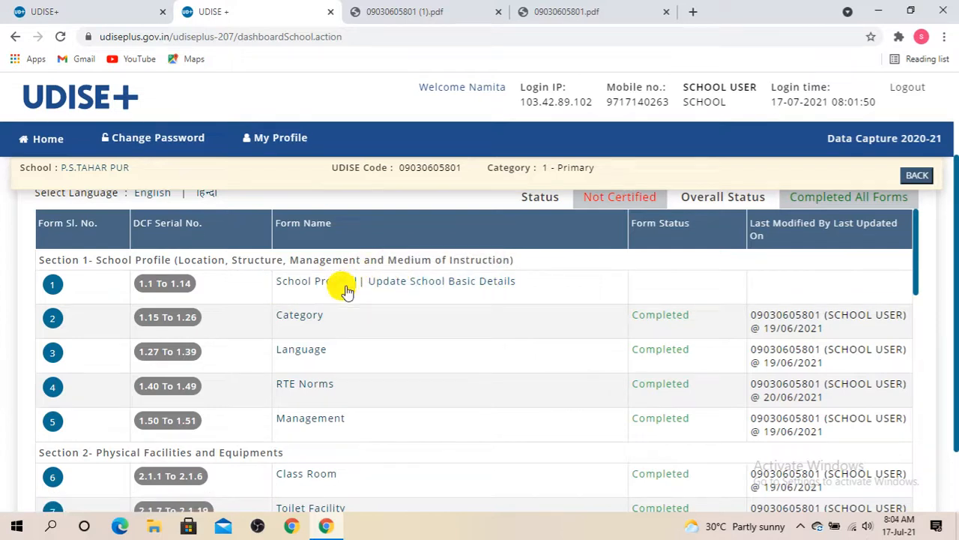
click(307, 281)
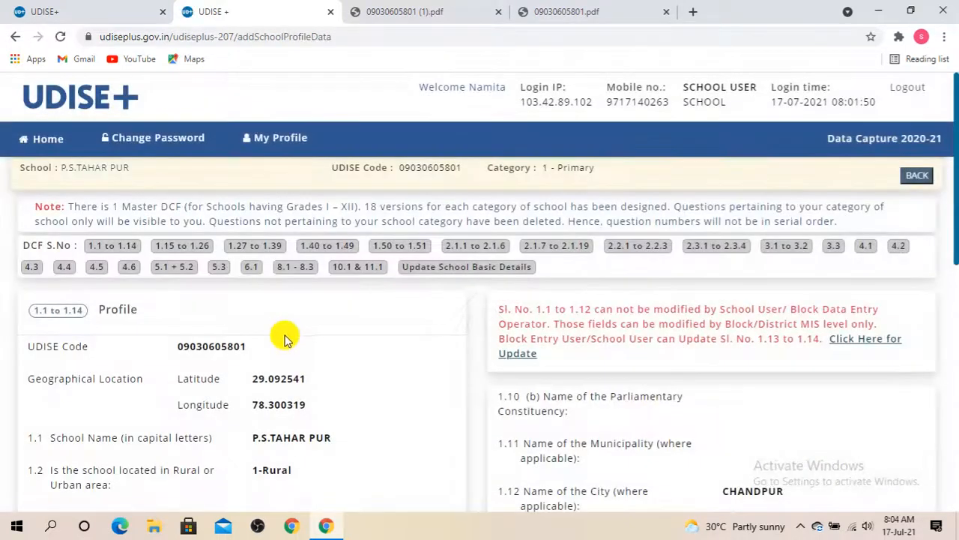
scroll(297, 354, down, 1)
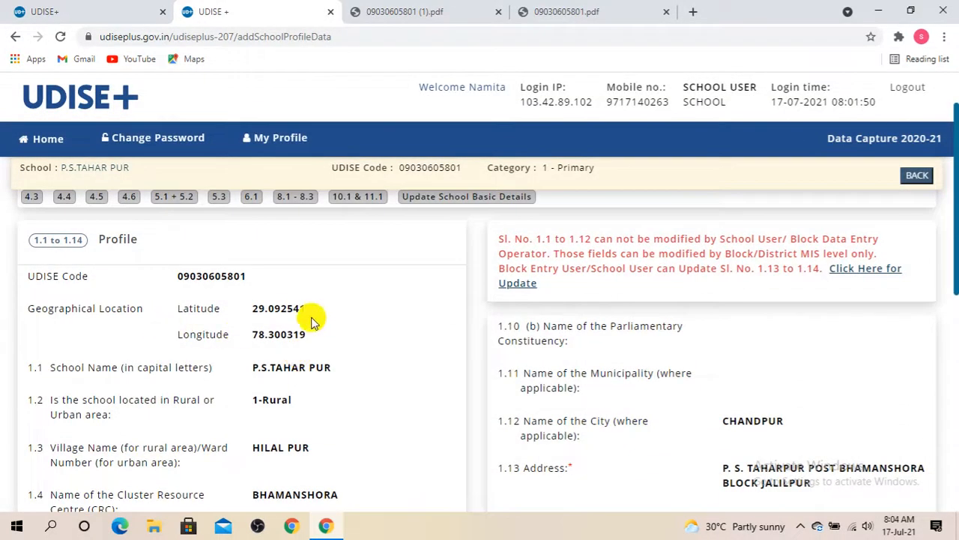
scroll(293, 349, down, 1)
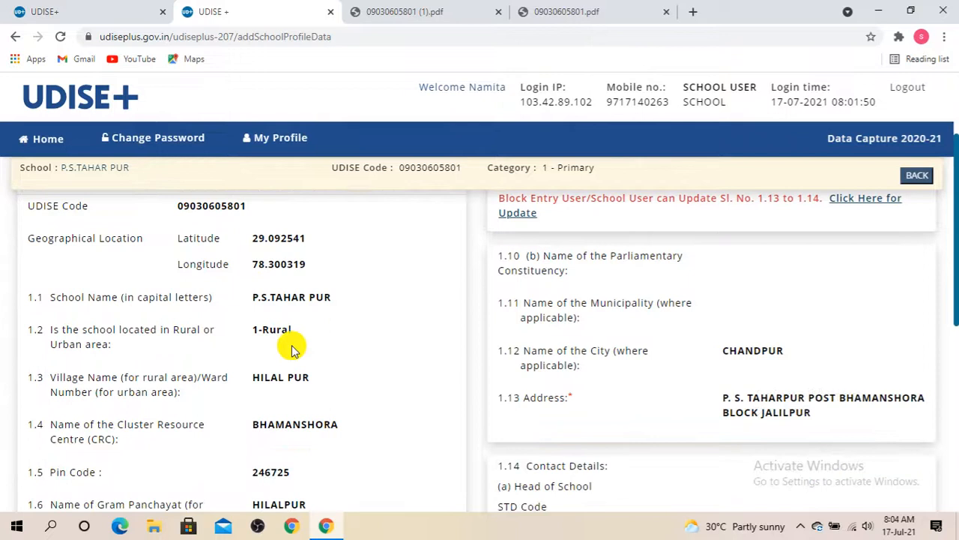
scroll(247, 325, down, 2)
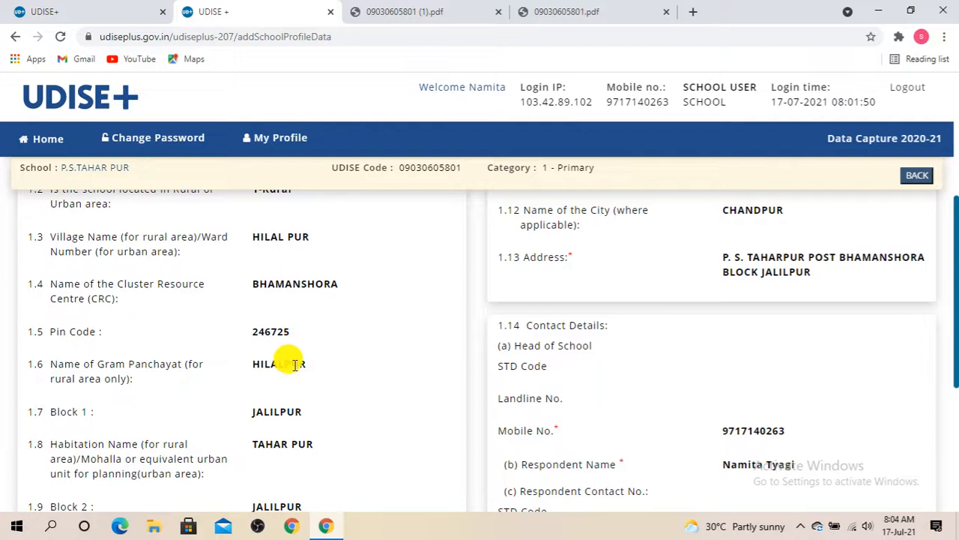
scroll(294, 365, down, 1)
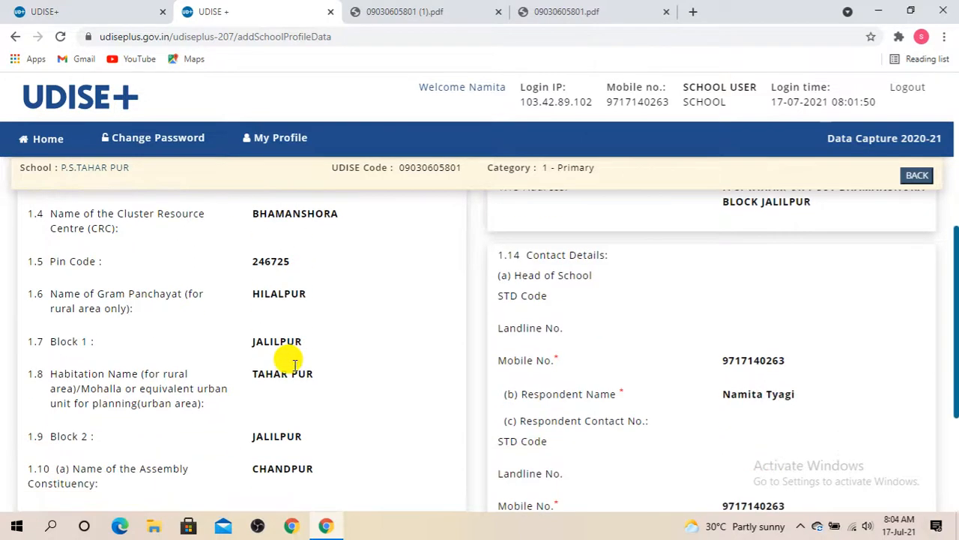
scroll(348, 349, down, 2)
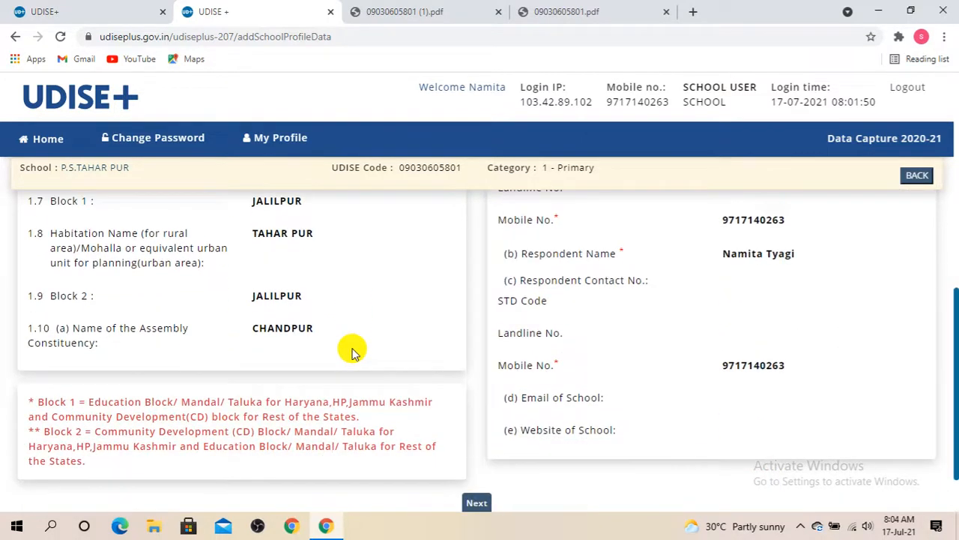
scroll(352, 352, up, 8)
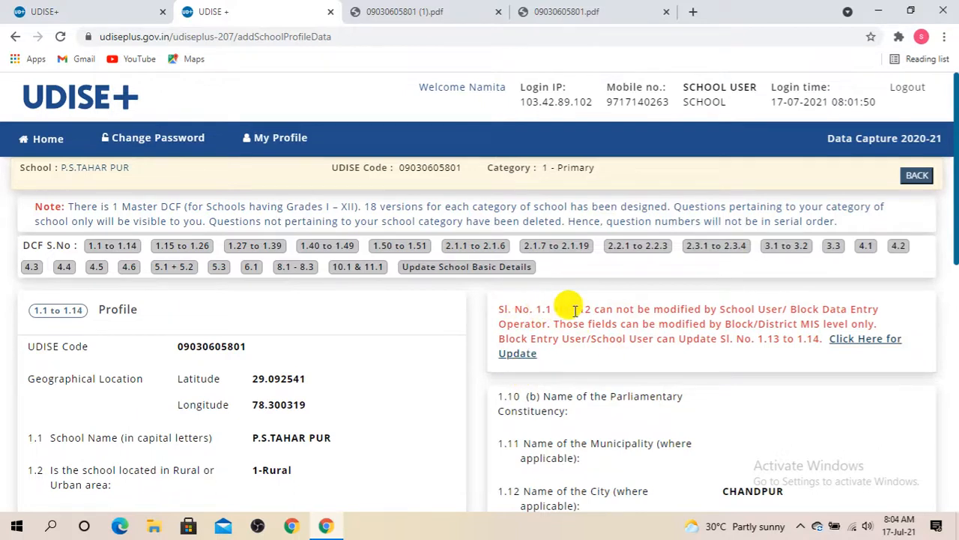
scroll(298, 367, down, 3)
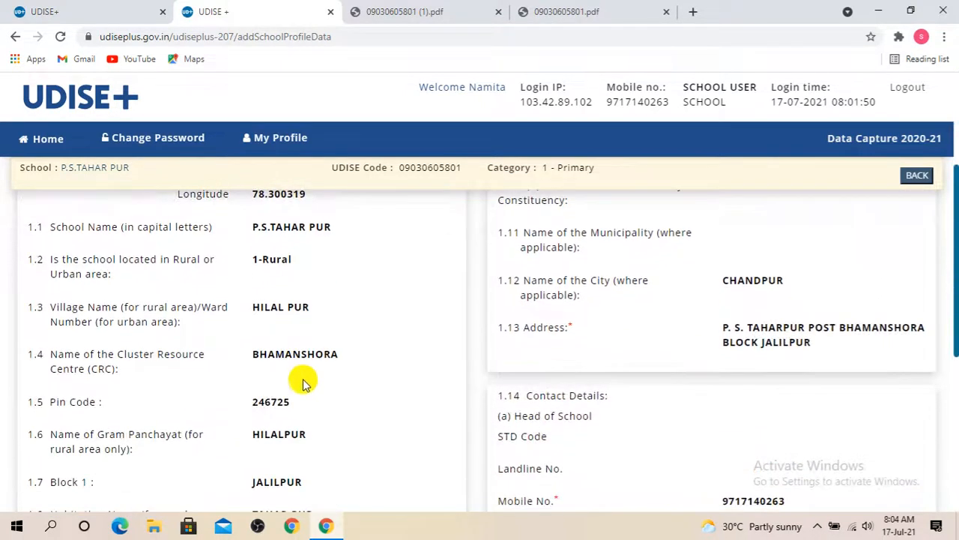
scroll(360, 405, down, 2)
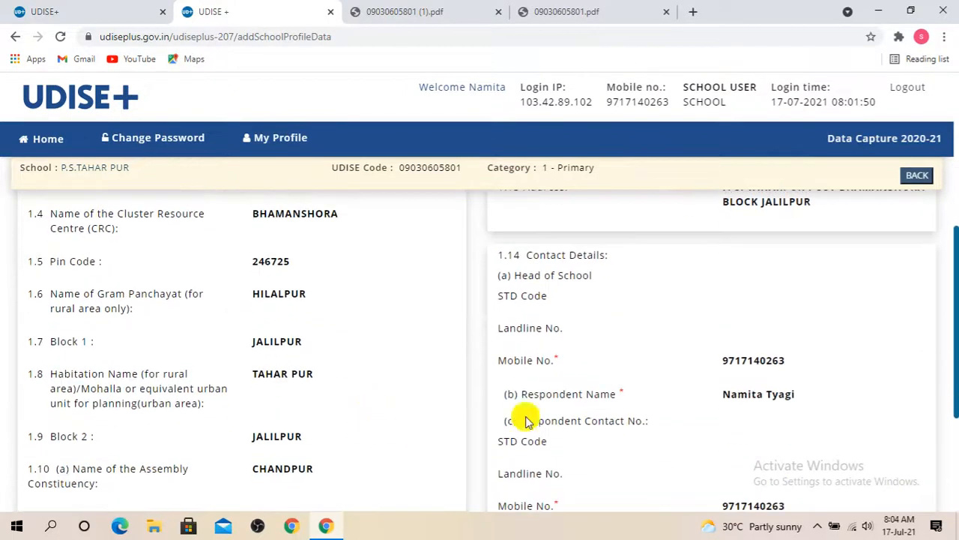
Move on from School Profile to the Category form (1.15 to 1.26) and review the school's category, classes, type, management and sections per class
scroll(731, 423, down, 3)
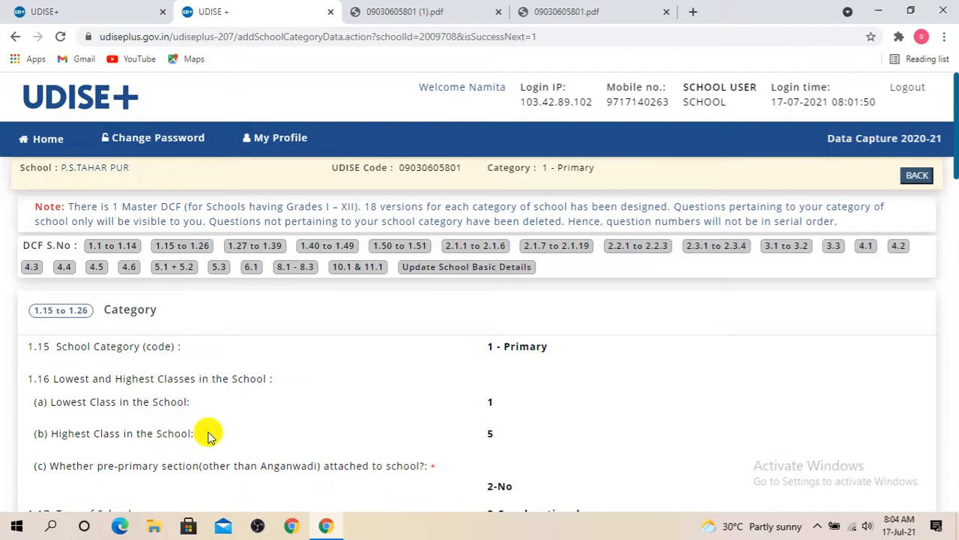
scroll(379, 431, down, 2)
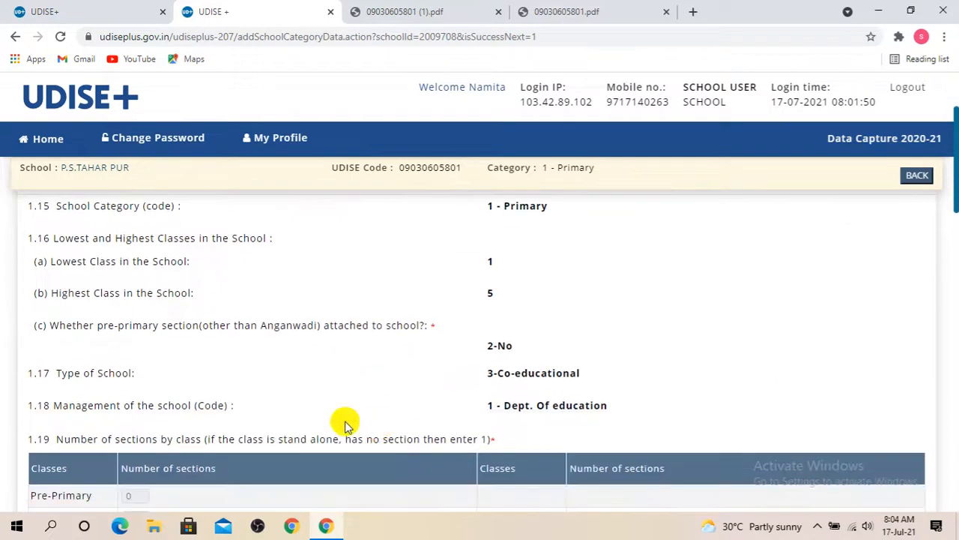
scroll(318, 367, up, 1)
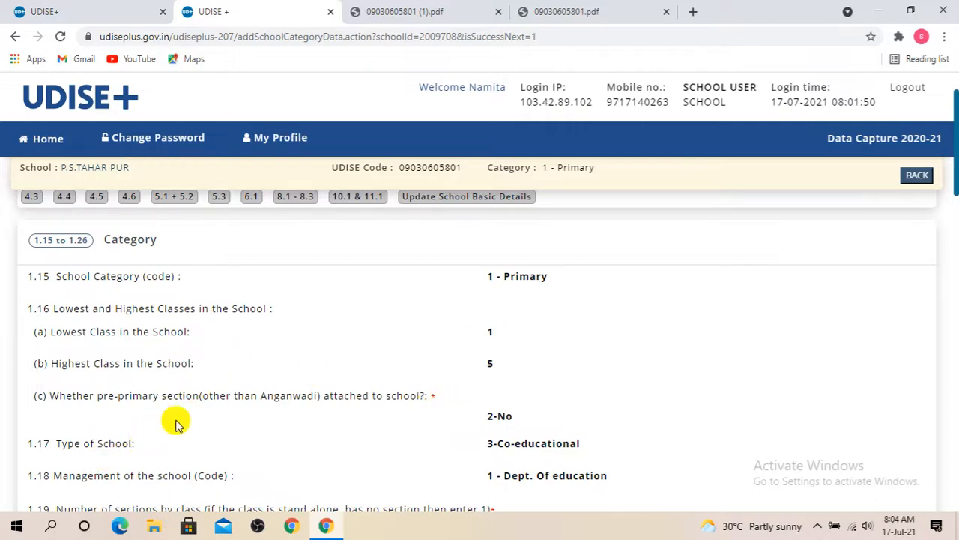
scroll(408, 387, down, 1)
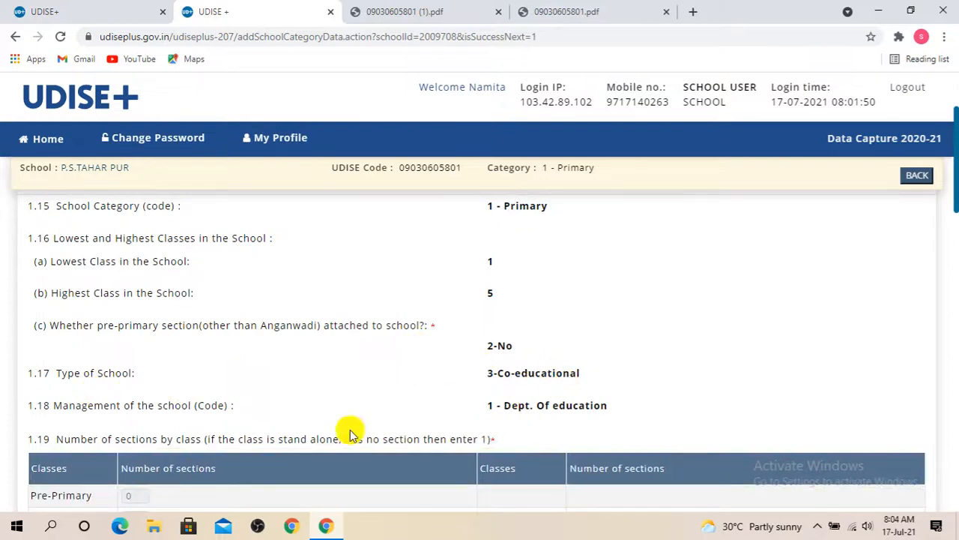
scroll(234, 432, down, 1)
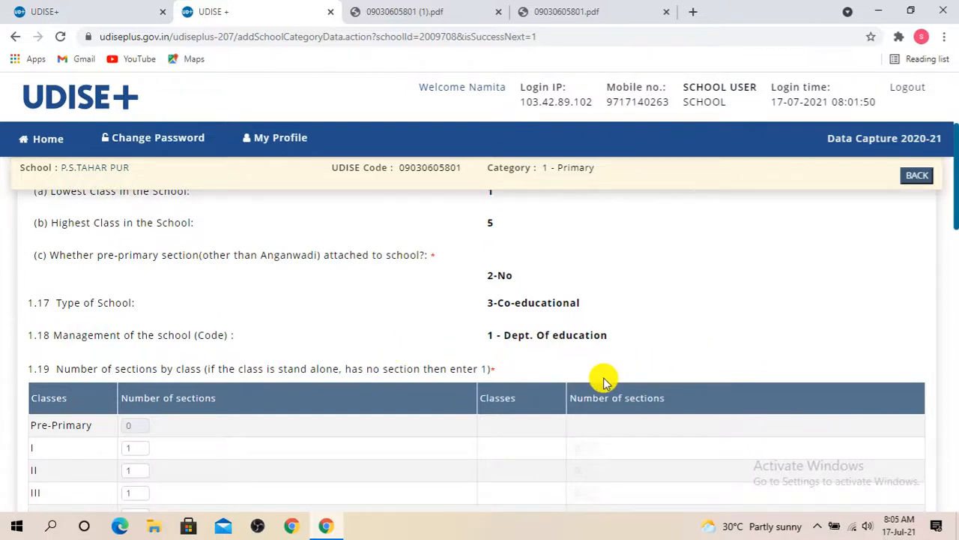
scroll(606, 379, down, 2)
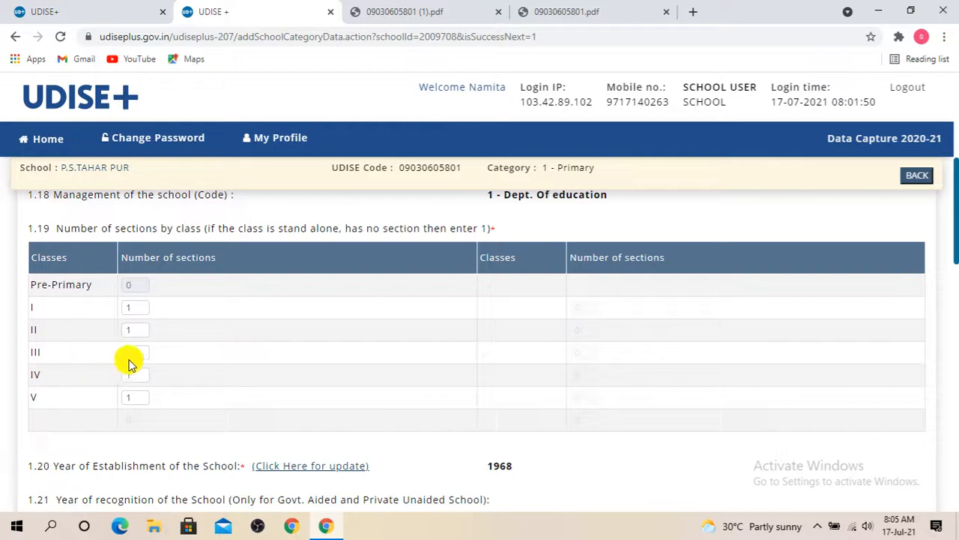
Check the establishment year and the CWSN, shift, residential and minority questions of the Category form, then save it and continue to Language
scroll(197, 385, down, 2)
scroll(439, 383, down, 6)
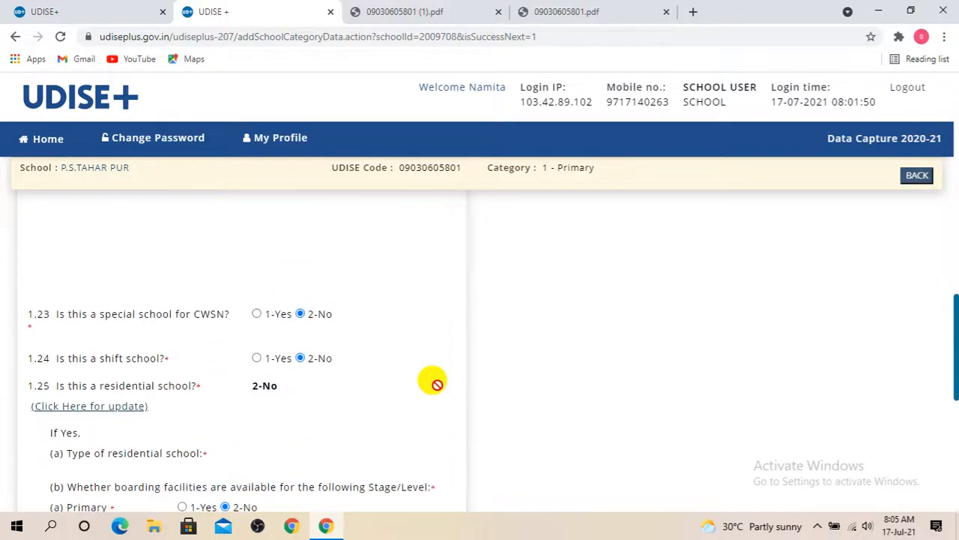
scroll(437, 383, down, 1)
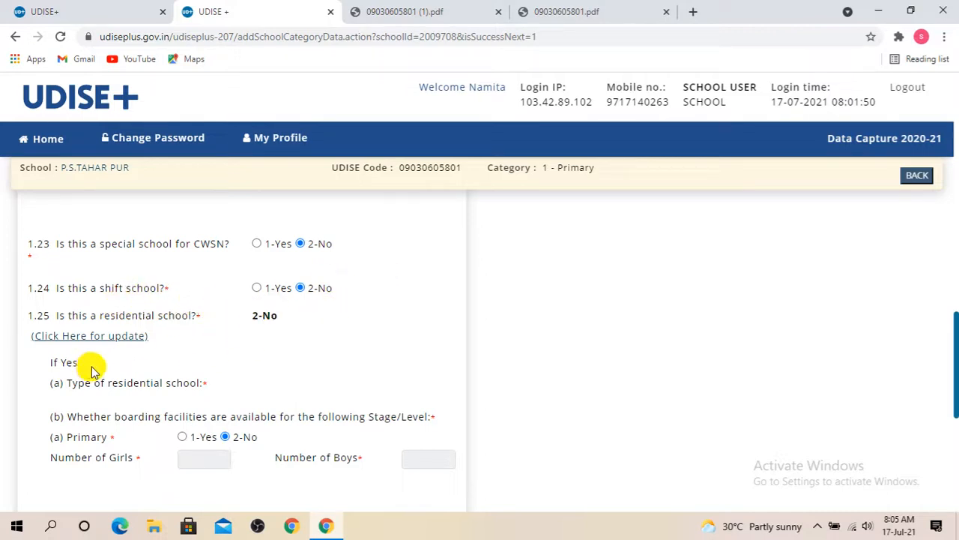
scroll(100, 371, down, 1)
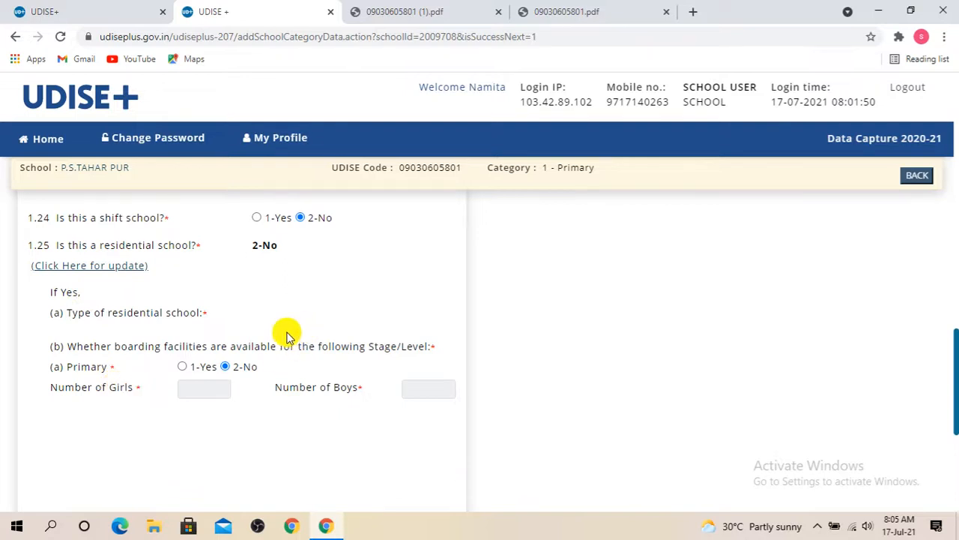
scroll(422, 422, down, 3)
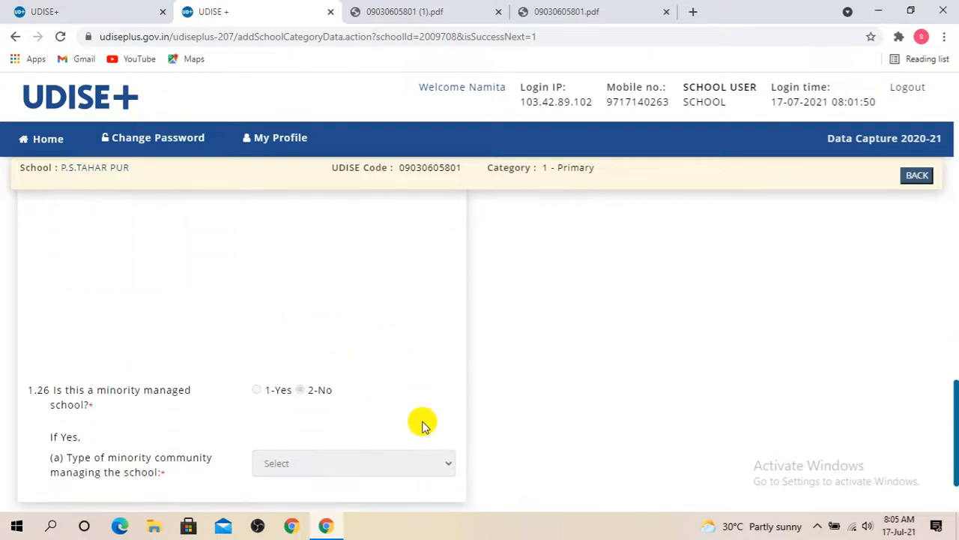
scroll(422, 425, down, 2)
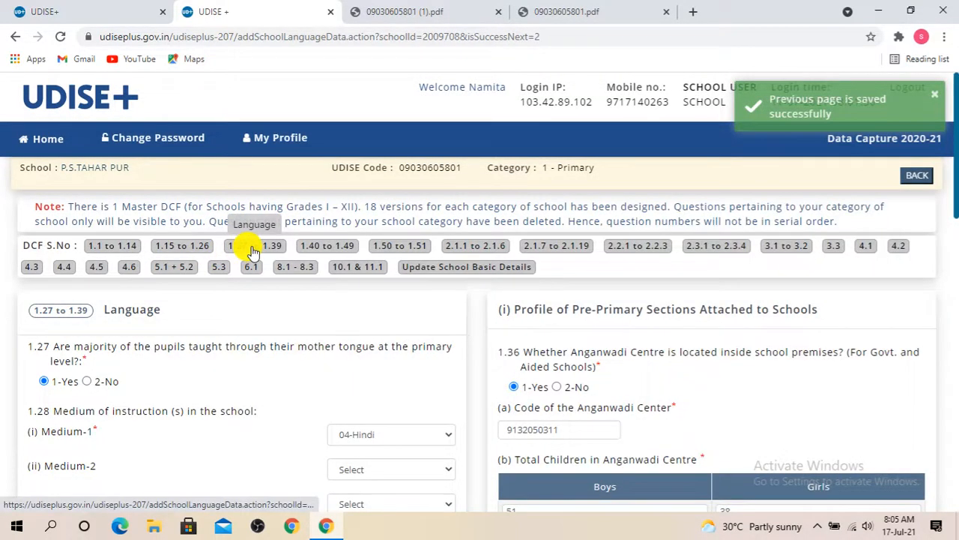
Open the 1.40 to 1.49 form and review the CCE, Special Training, Remedial Teaching and academic session start entries
click(327, 248)
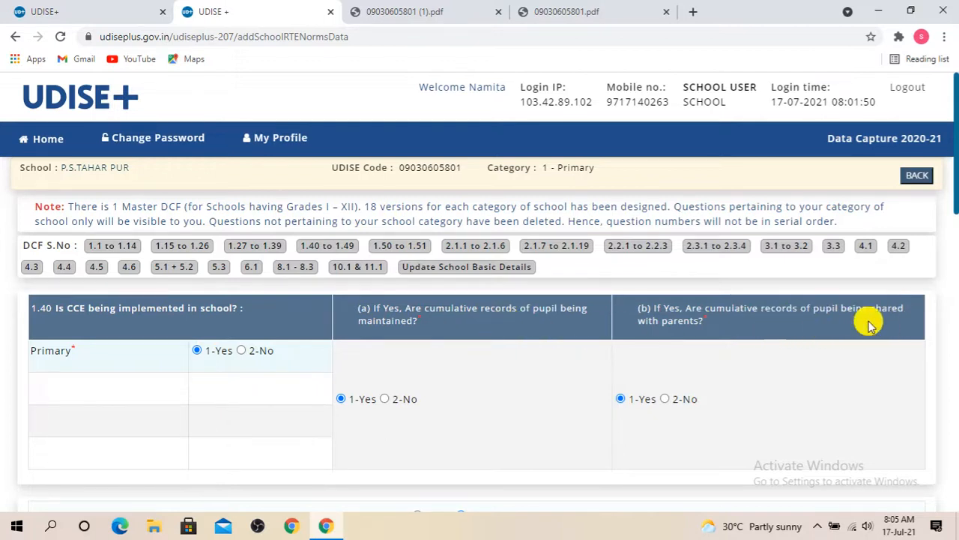
scroll(704, 349, down, 2)
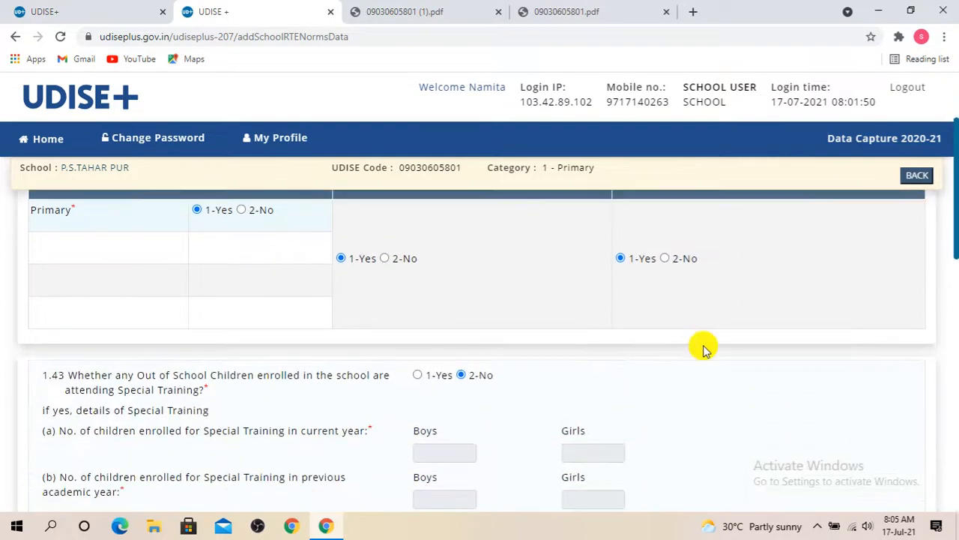
scroll(705, 348, down, 1)
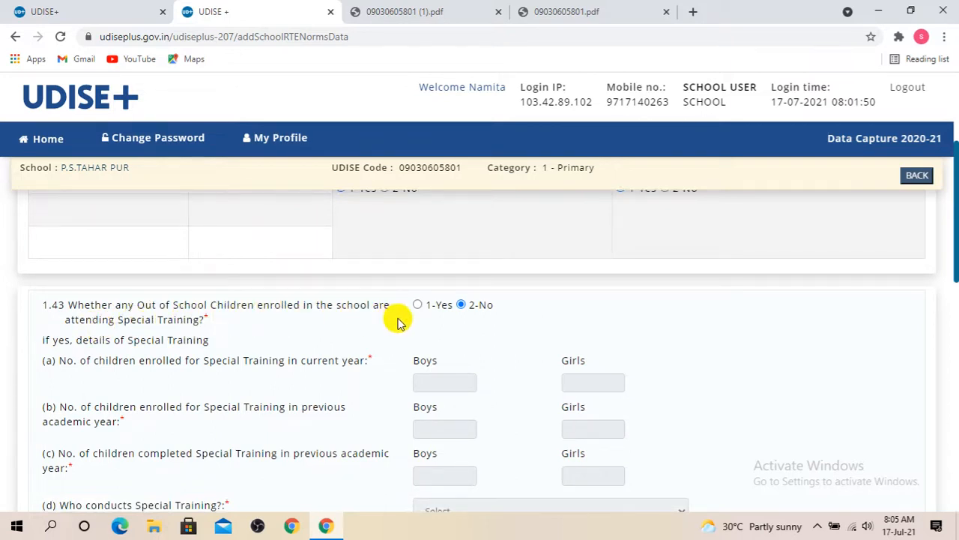
scroll(555, 385, down, 3)
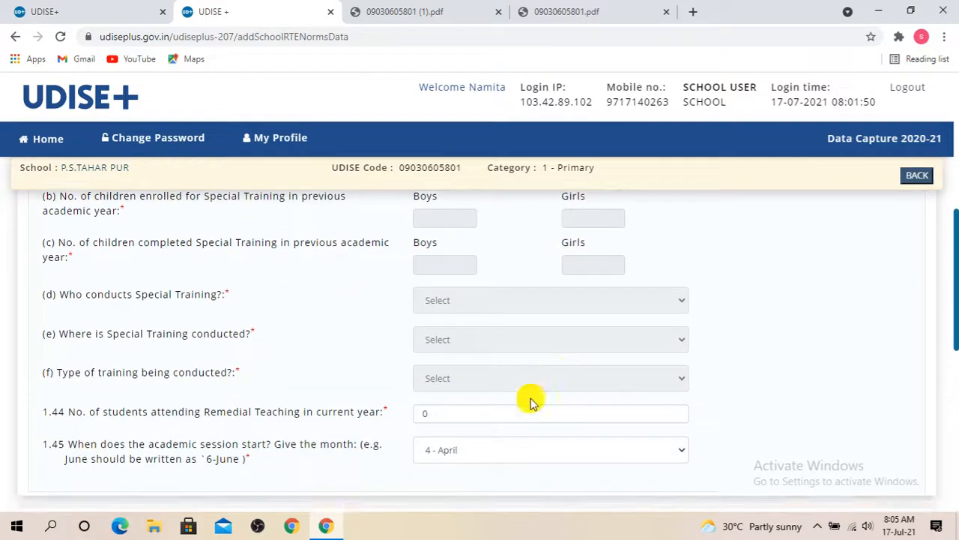
scroll(204, 379, down, 2)
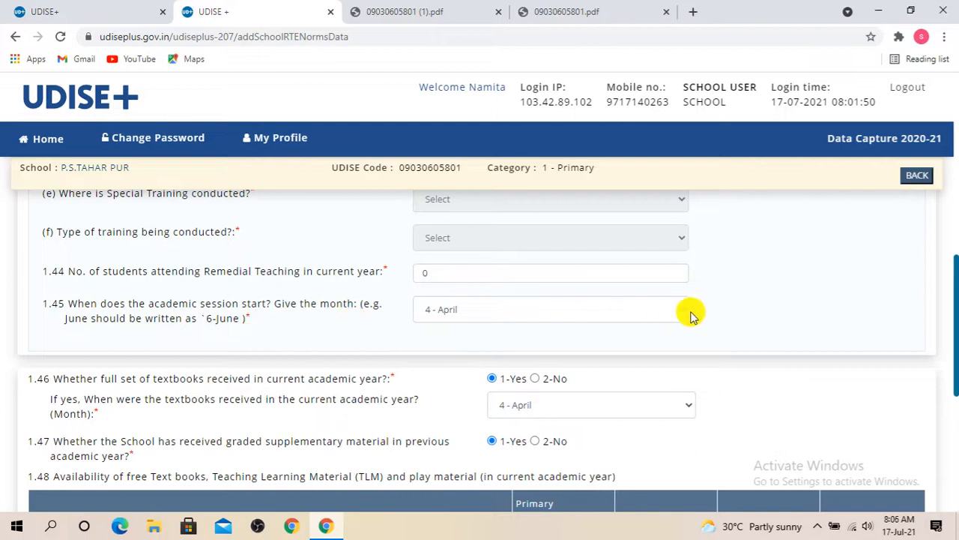
Review questions 1.46 to 1.49 on textbooks, supplementary and teaching learning material, and school visits in the previous academic year
scroll(563, 349, down, 1)
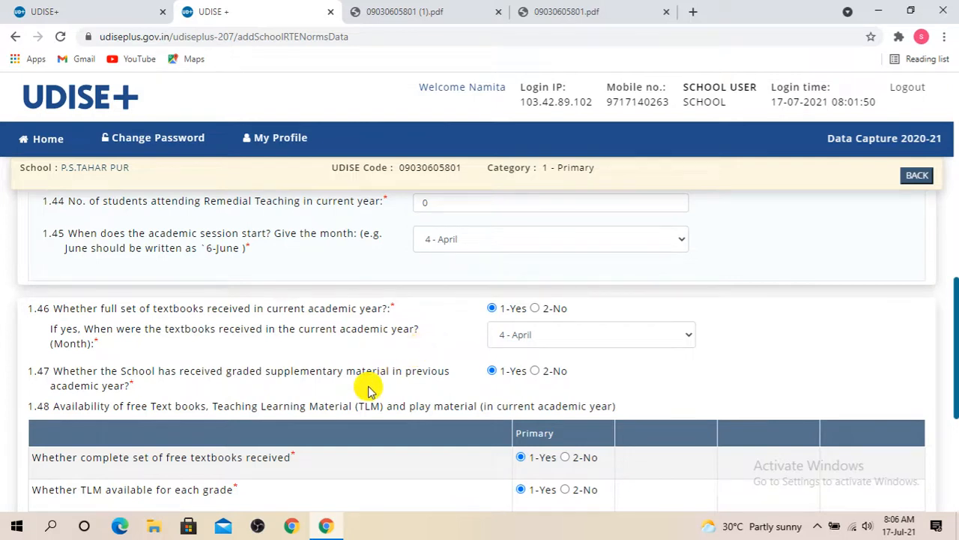
scroll(369, 386, down, 1)
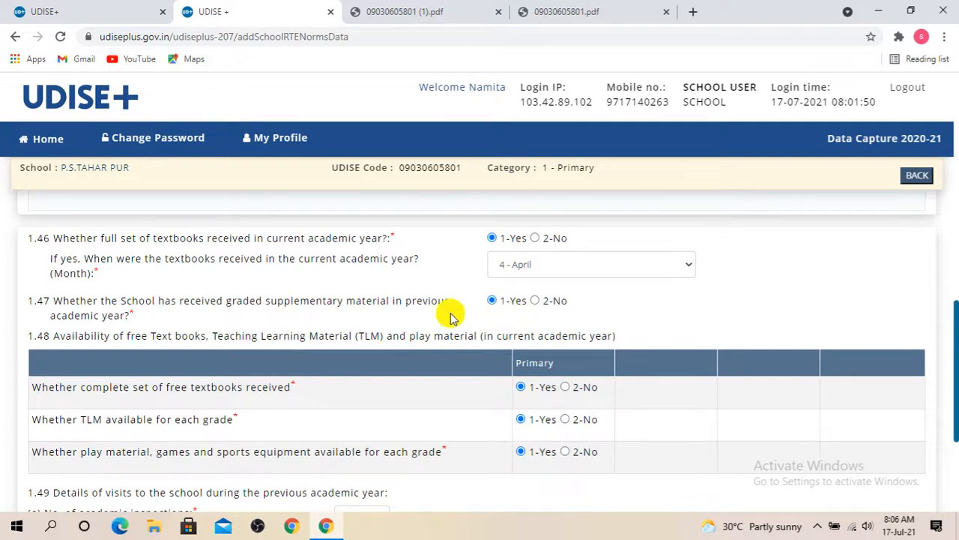
scroll(450, 338, down, 1)
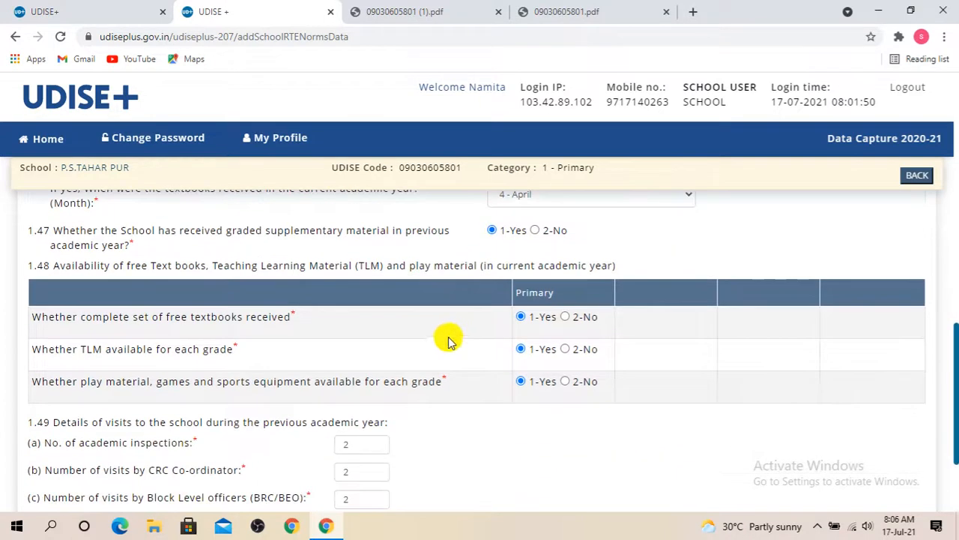
scroll(535, 345, down, 1)
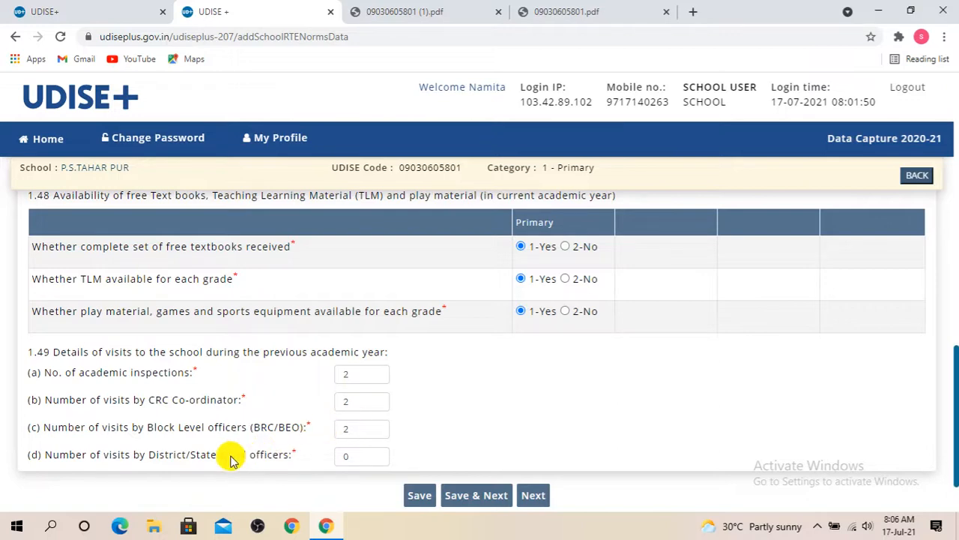
scroll(278, 449, down, 1)
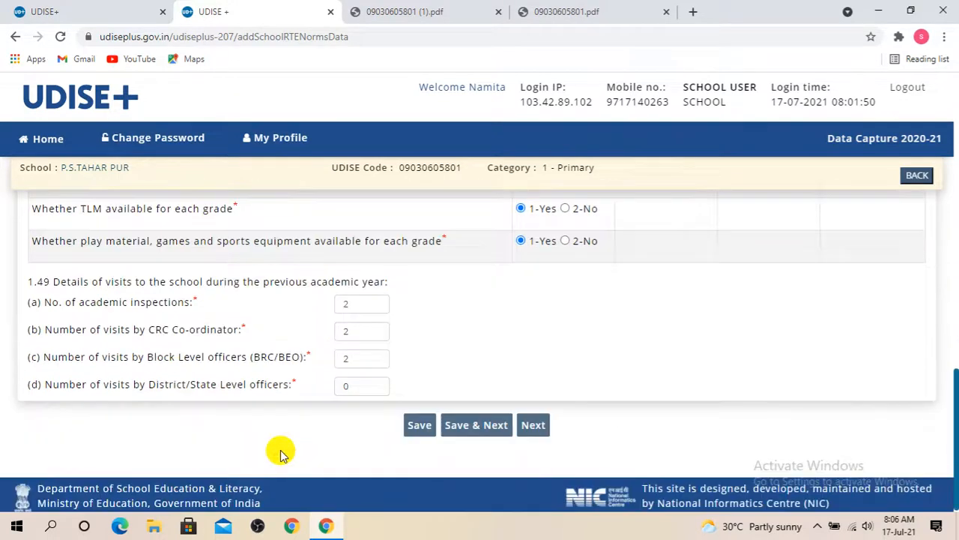
Open the Management form (1.50 to 1.51) and review the School Management Committee's members, training, meetings and bank account details
scroll(253, 382, up, 4)
scroll(255, 382, up, 10)
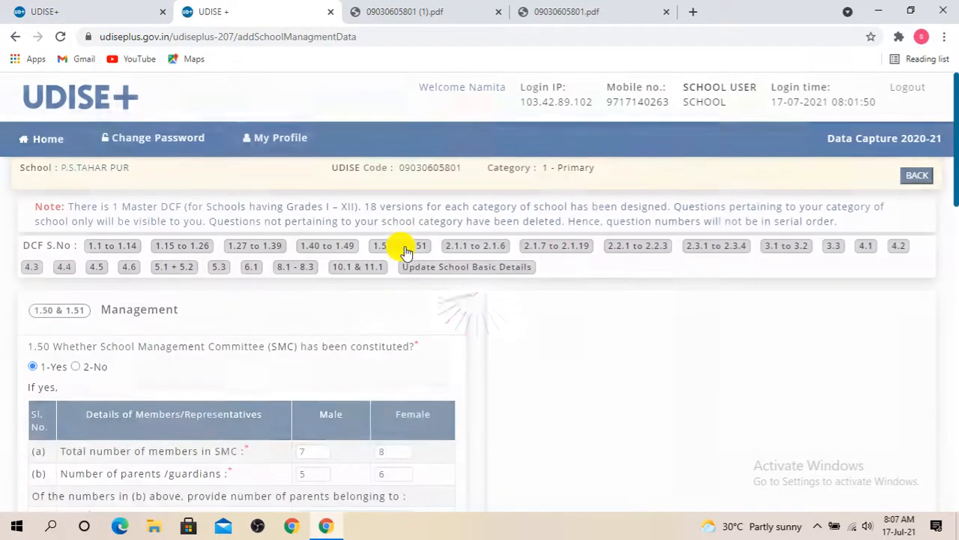
scroll(172, 422, down, 2)
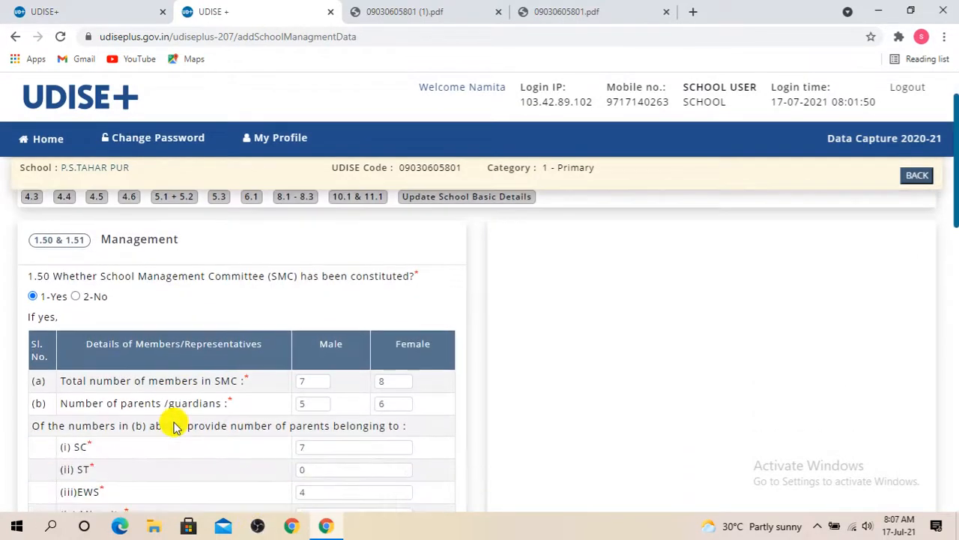
scroll(216, 344, down, 1)
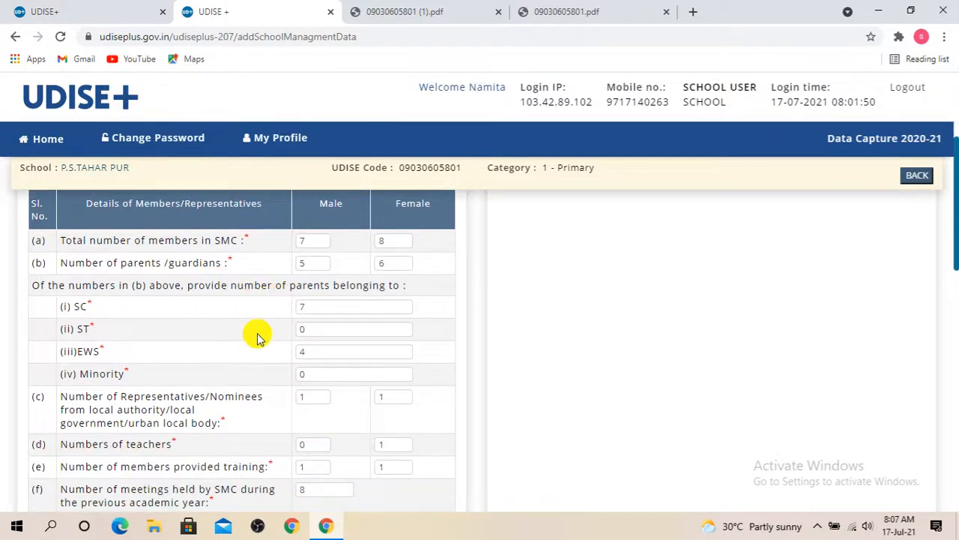
scroll(257, 337, down, 1)
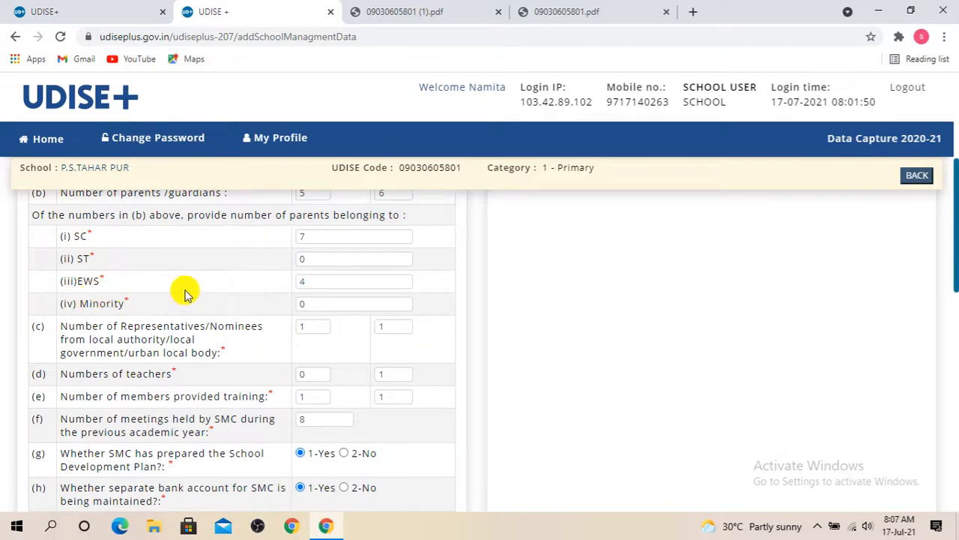
scroll(293, 343, down, 1)
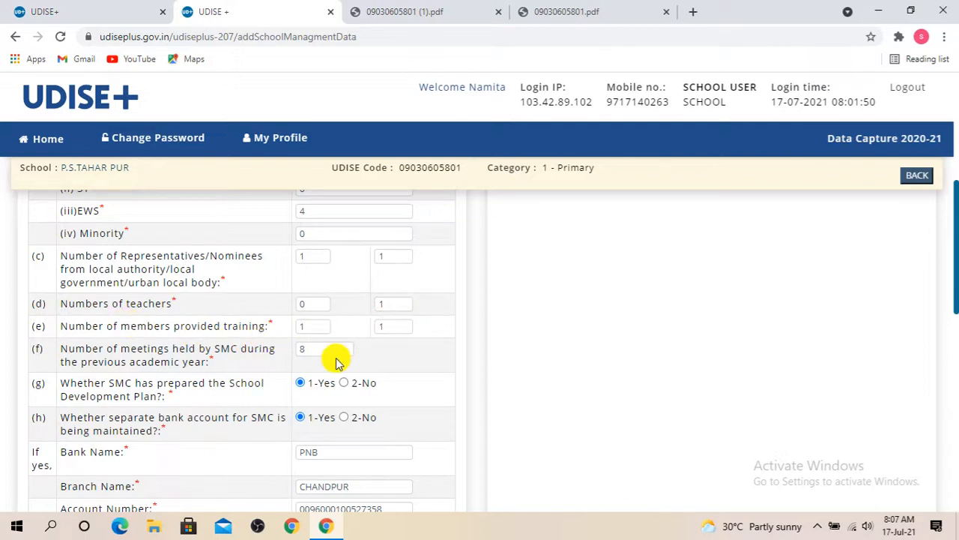
scroll(335, 362, down, 3)
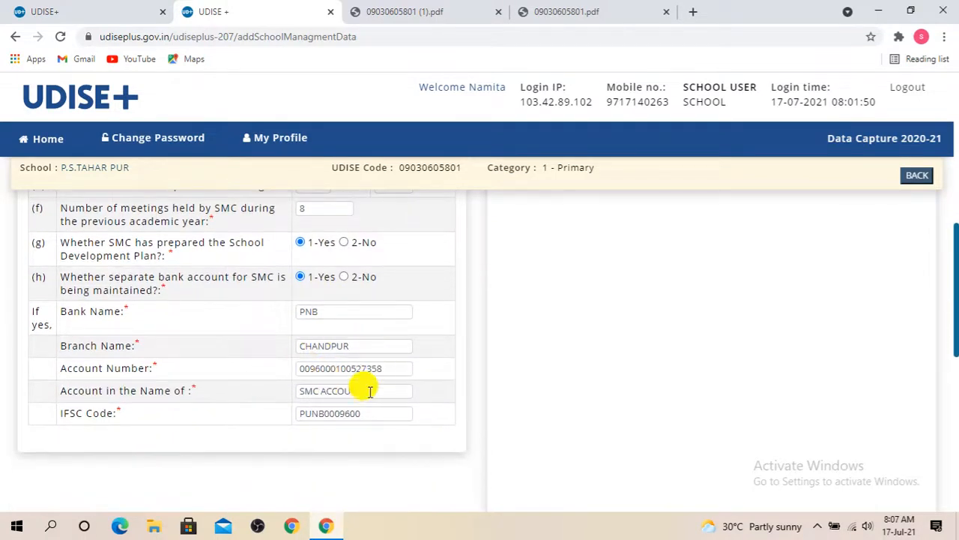
scroll(375, 387, down, 3)
Open the Class Room form (2.1.1 to 2.1.6) and review the school building status, building blocks, boundary wall and classroom details
scroll(374, 393, up, 10)
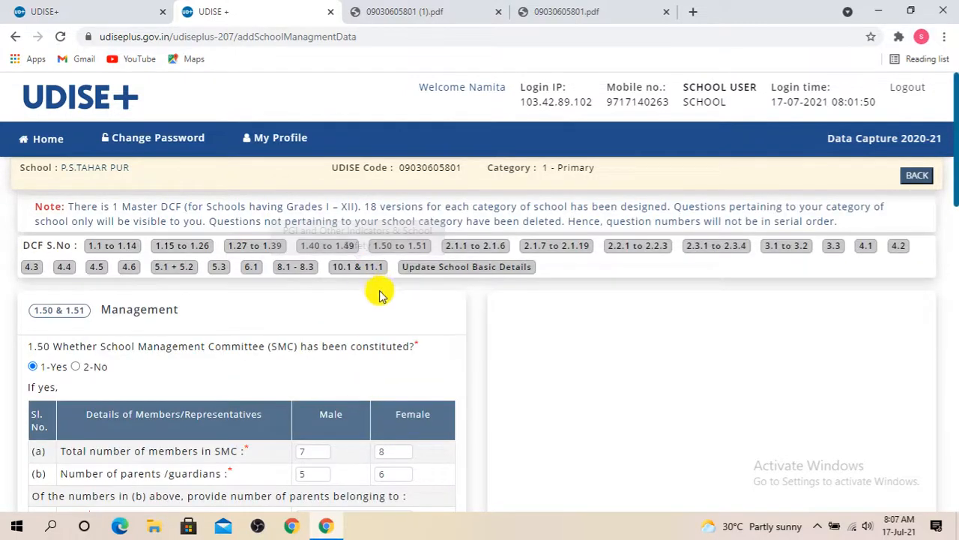
click(471, 251)
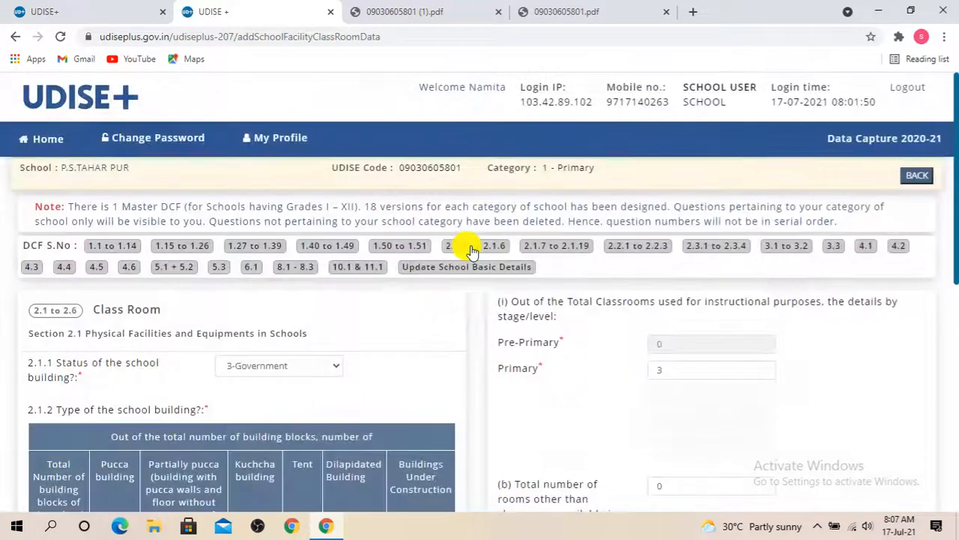
scroll(207, 343, down, 1)
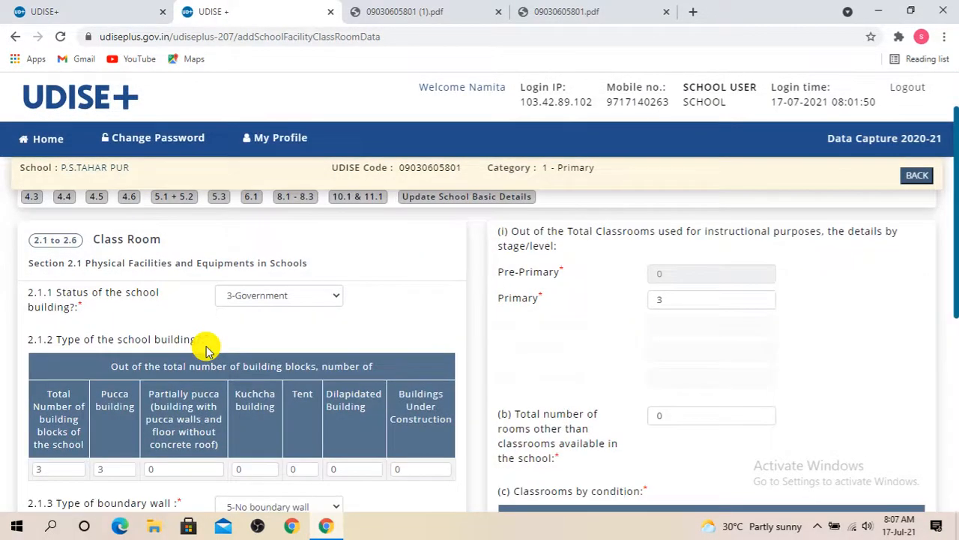
scroll(206, 346, down, 2)
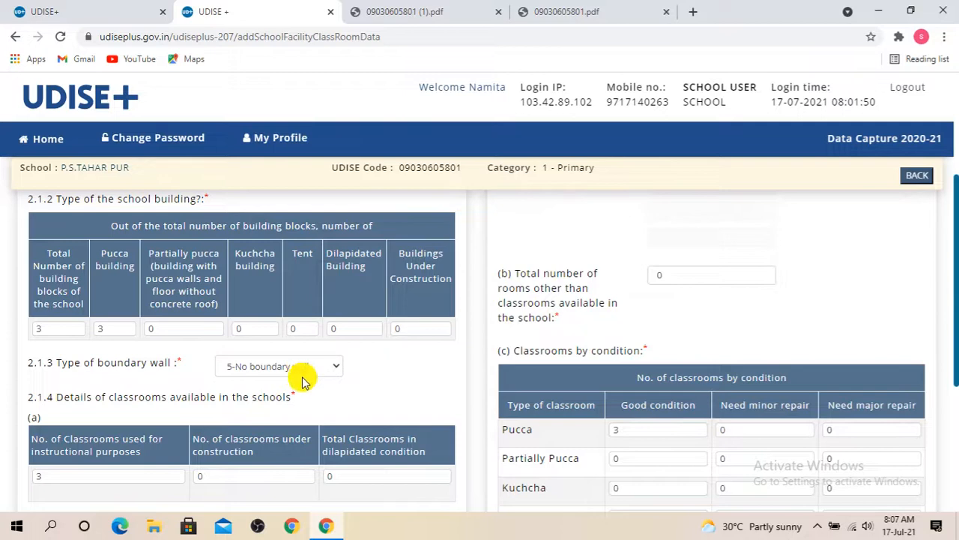
scroll(301, 381, down, 3)
scroll(302, 386, up, 3)
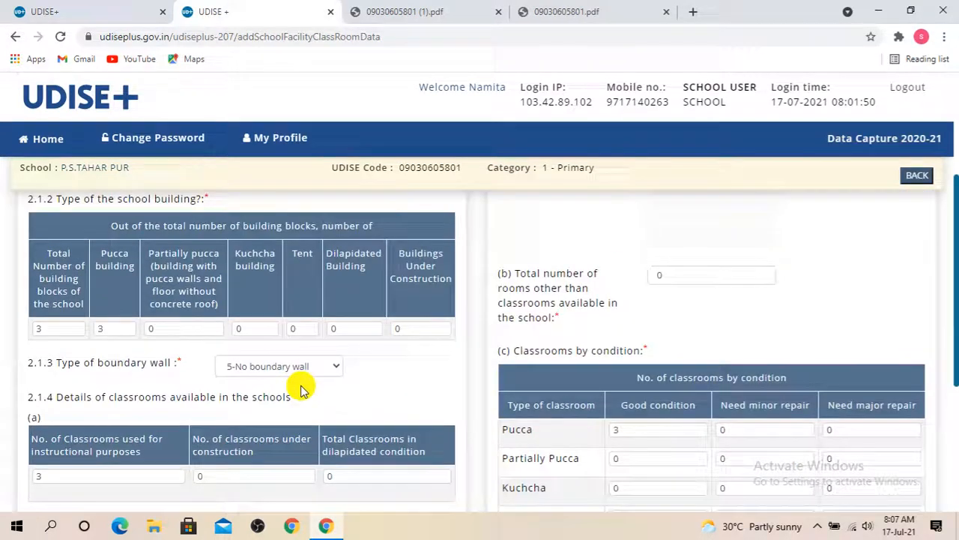
Open the Toilet Facility form (2.1.7 to 2.1.19) and review the toilet seat, urinal and running water details
scroll(304, 386, up, 3)
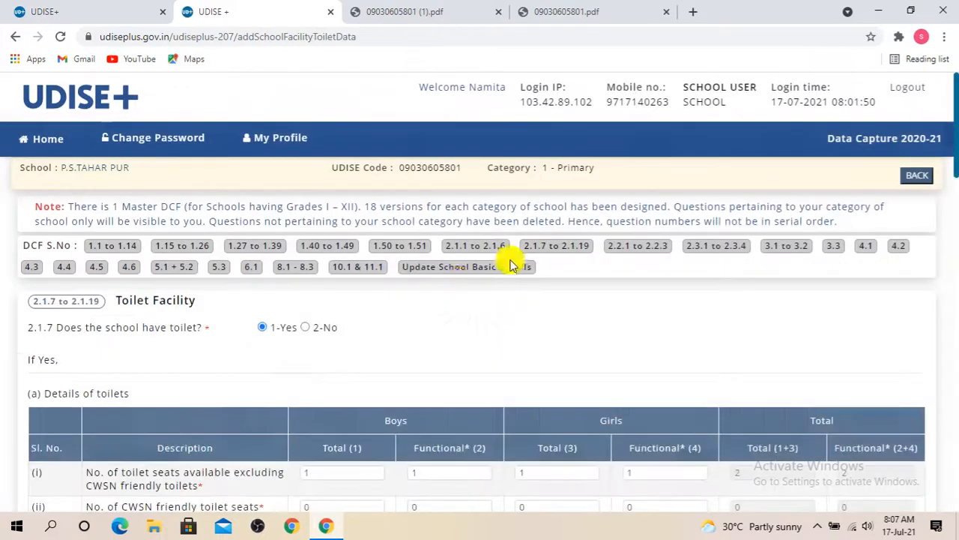
scroll(300, 342, down, 1)
scroll(257, 384, down, 2)
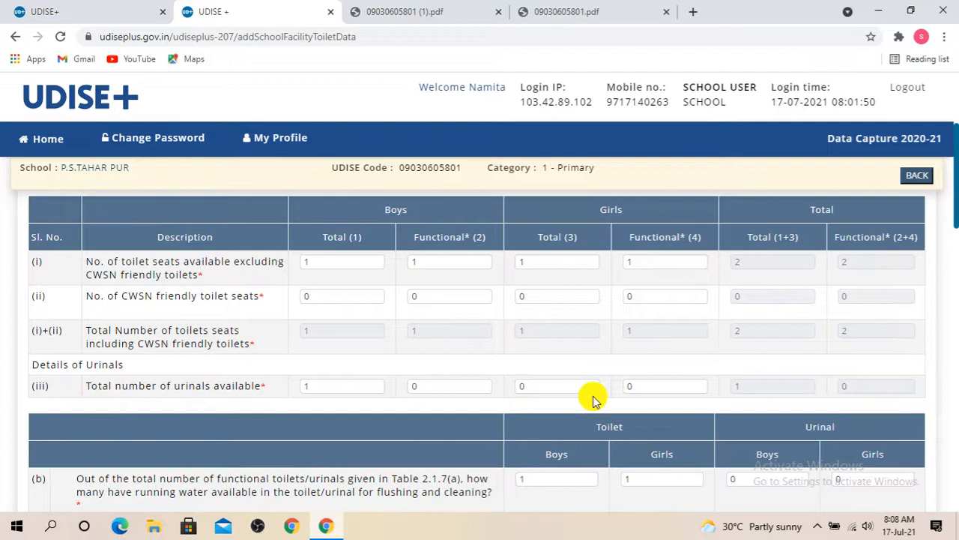
scroll(821, 403, down, 2)
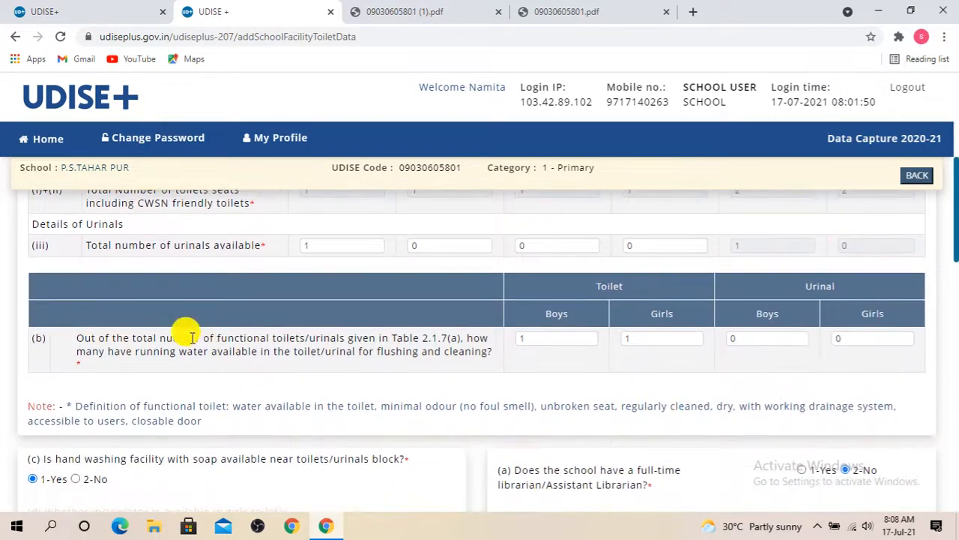
scroll(188, 346, down, 1)
scroll(187, 346, down, 1)
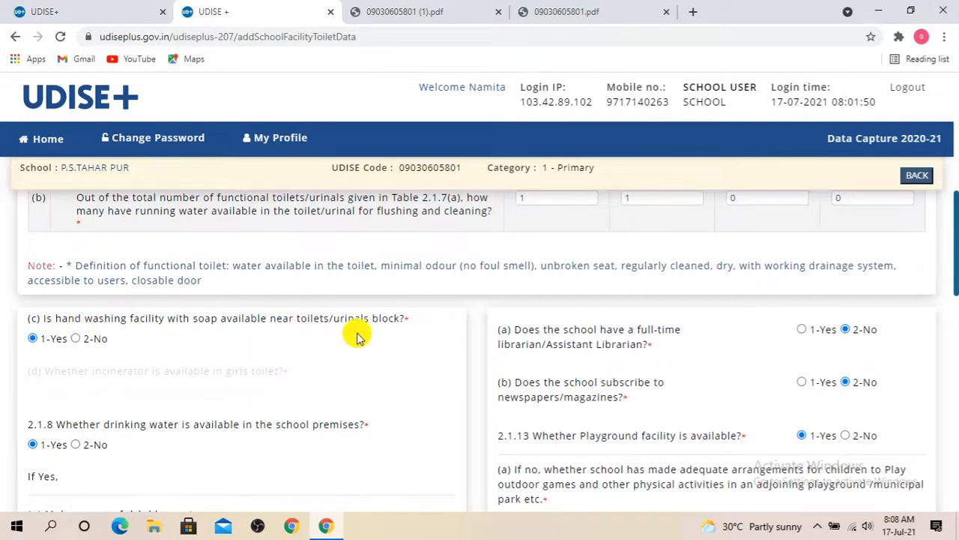
Review questions 2.1.8 to 2.1.12 on drinking water, rain water harvesting, handwashing, electricity, solar panel and library facilities
scroll(365, 335, down, 1)
scroll(158, 411, down, 2)
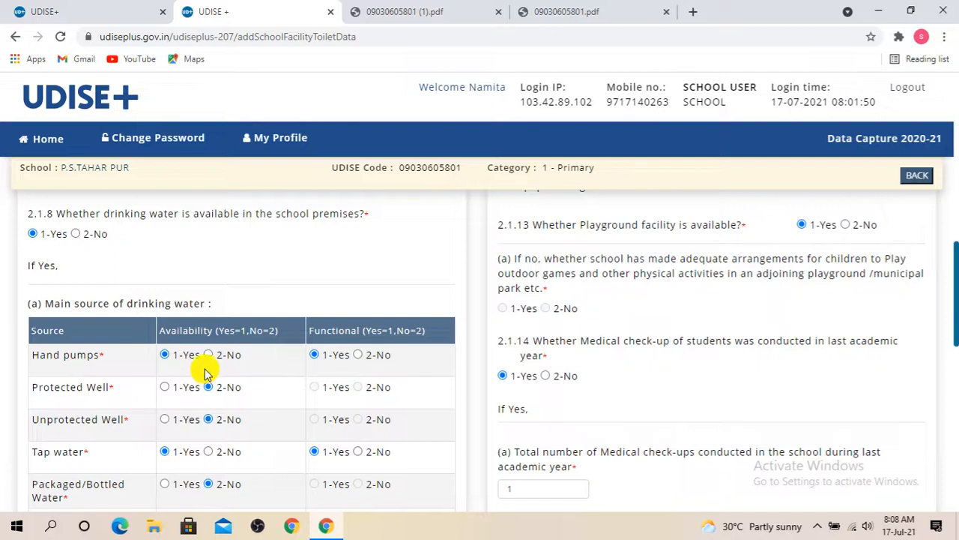
scroll(193, 373, down, 2)
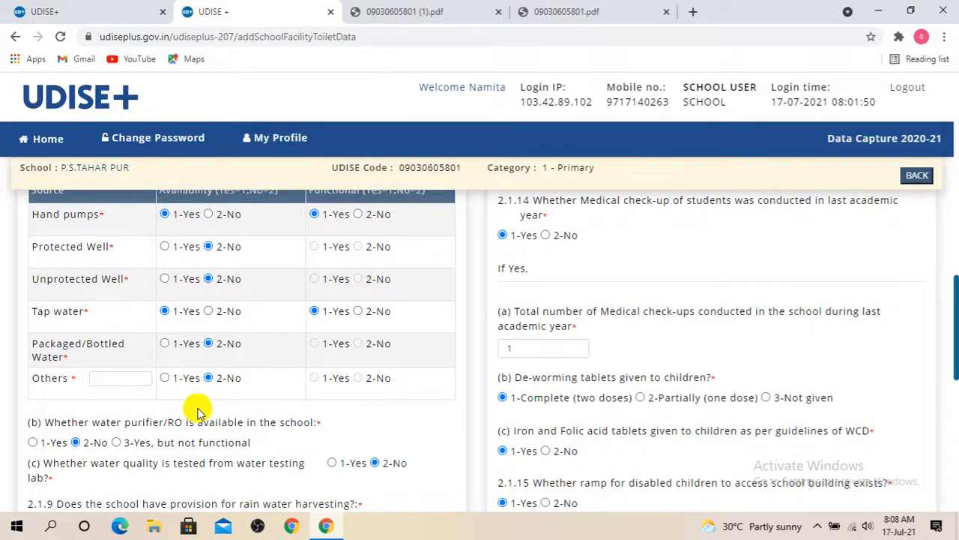
scroll(215, 443, down, 1)
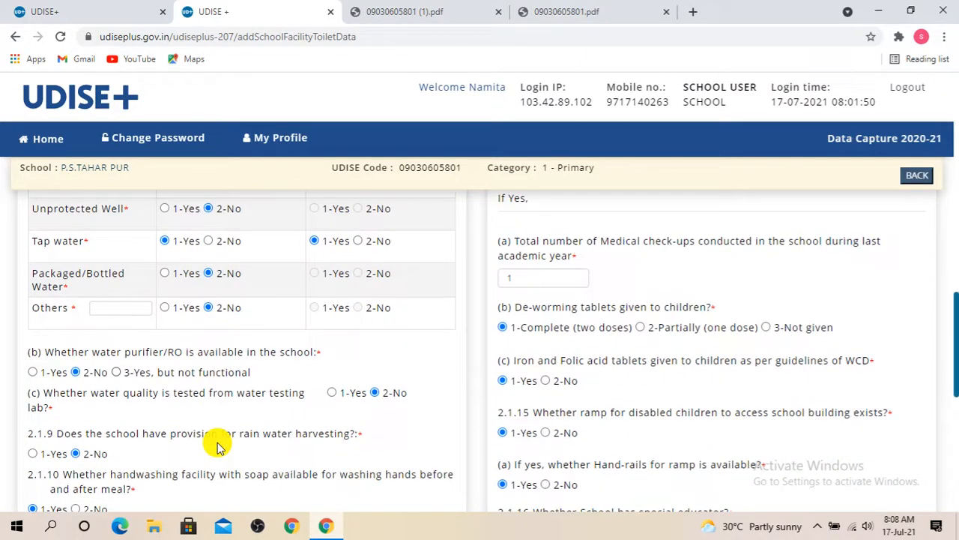
scroll(200, 447, down, 1)
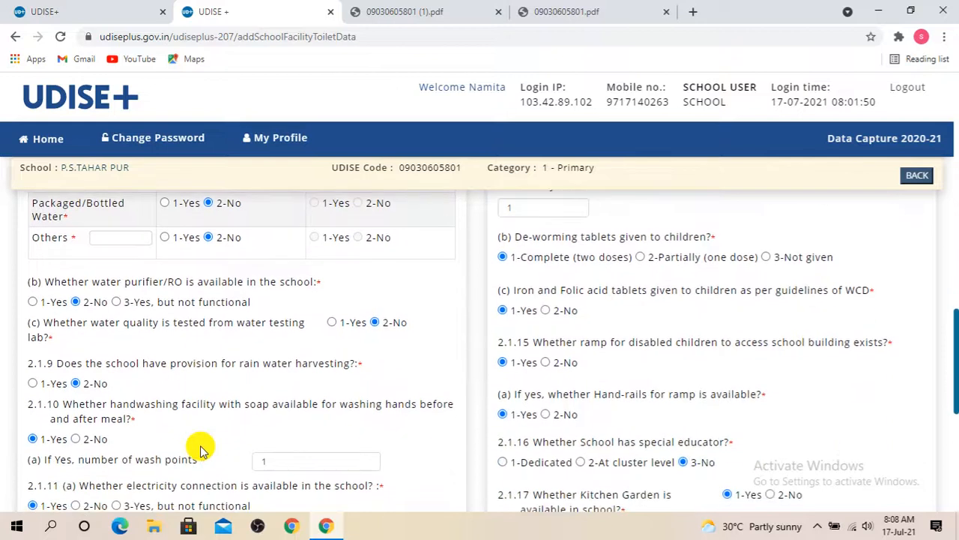
scroll(306, 434, down, 1)
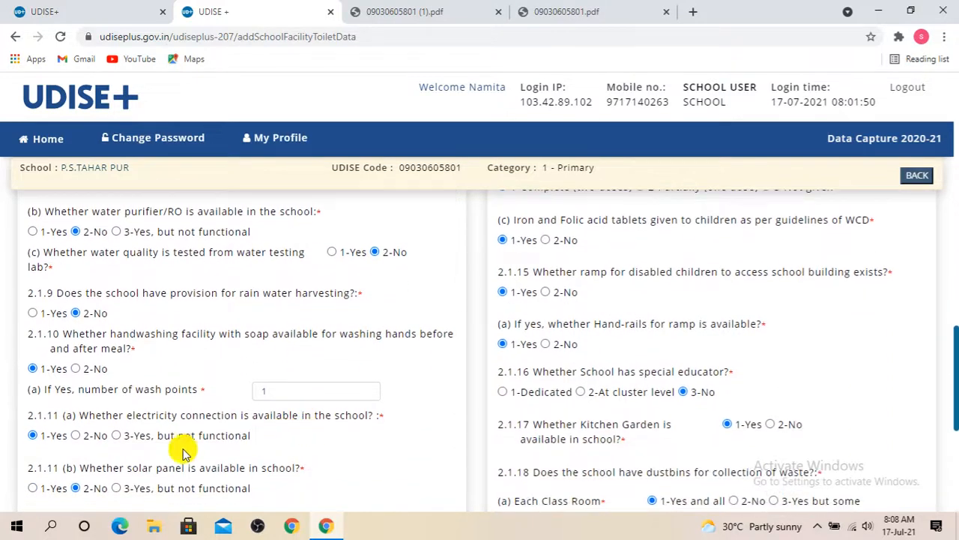
scroll(225, 466, down, 2)
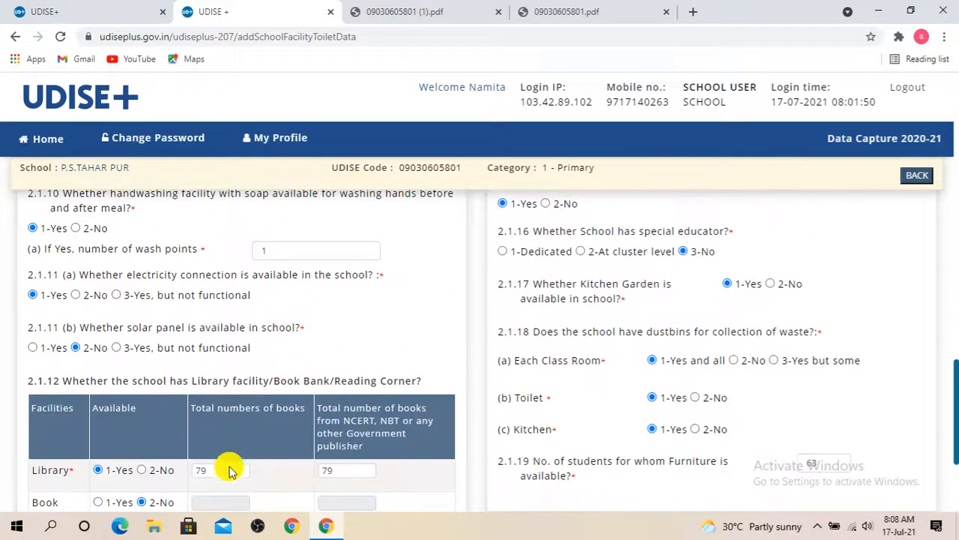
scroll(257, 475, down, 1)
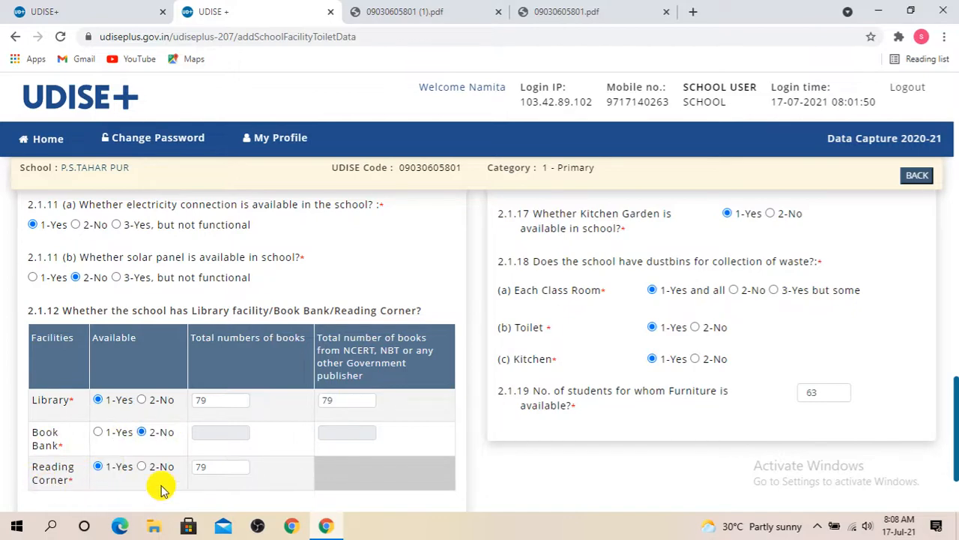
scroll(232, 467, down, 2)
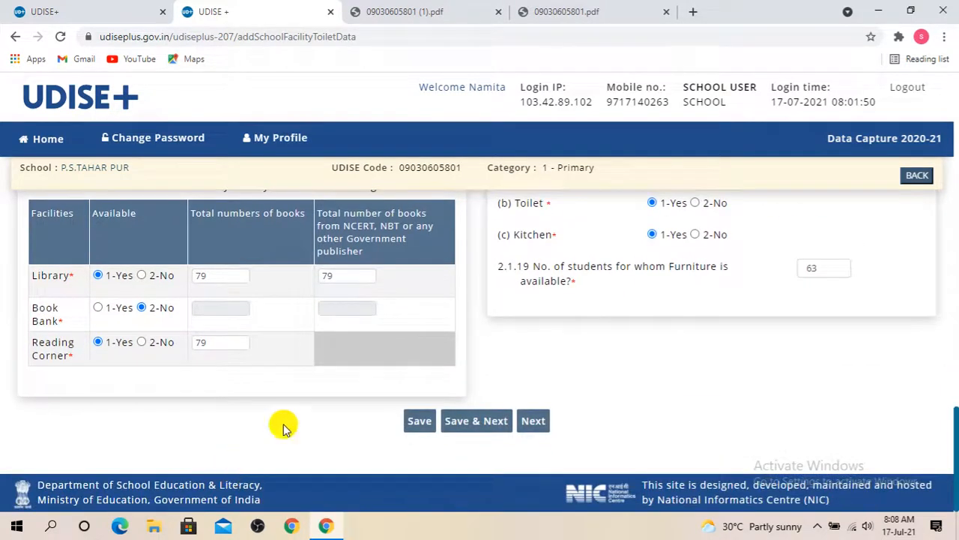
Review the librarian and newspaper entries and questions 2.1.13 to 2.1.19, from playground and medical check-ups to dustbins and furniture
scroll(281, 427, up, 5)
scroll(555, 389, up, 10)
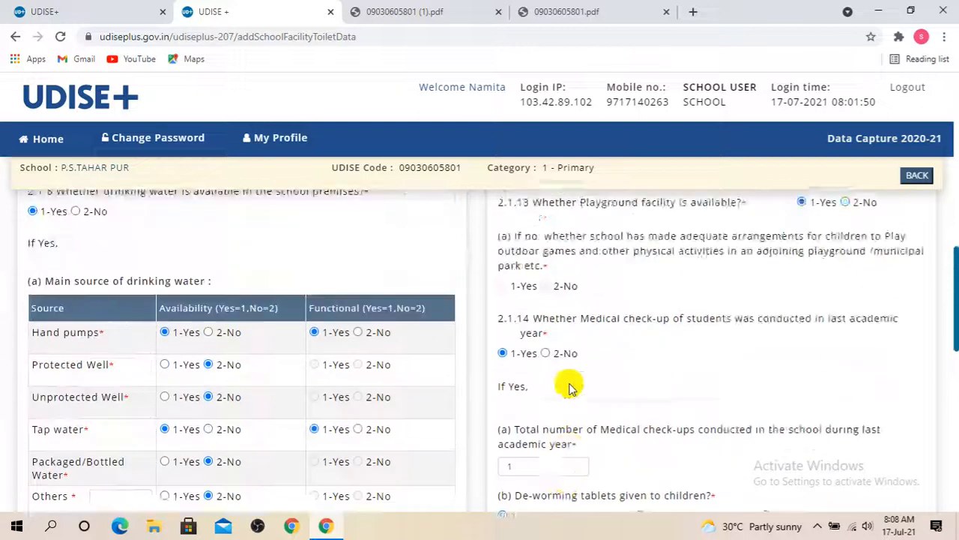
scroll(568, 384, down, 5)
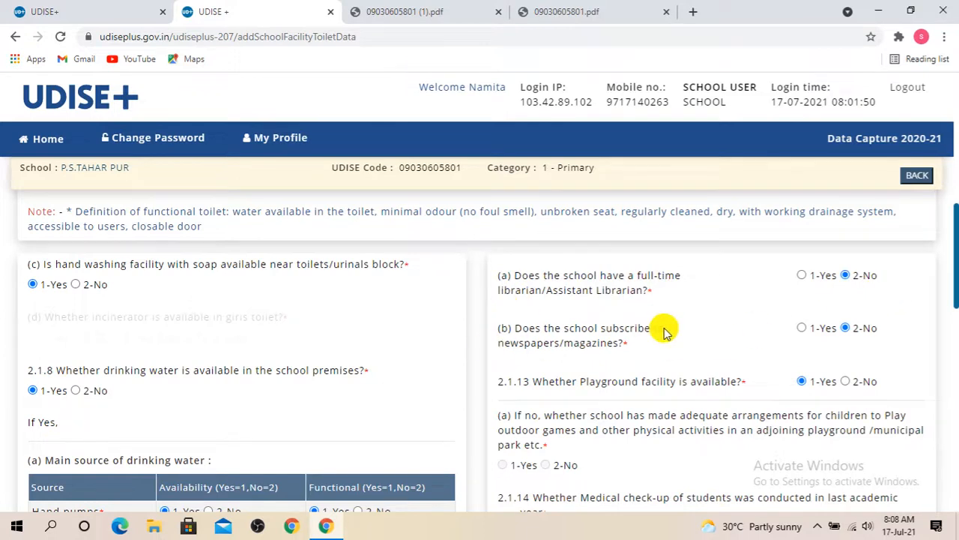
scroll(630, 356, down, 1)
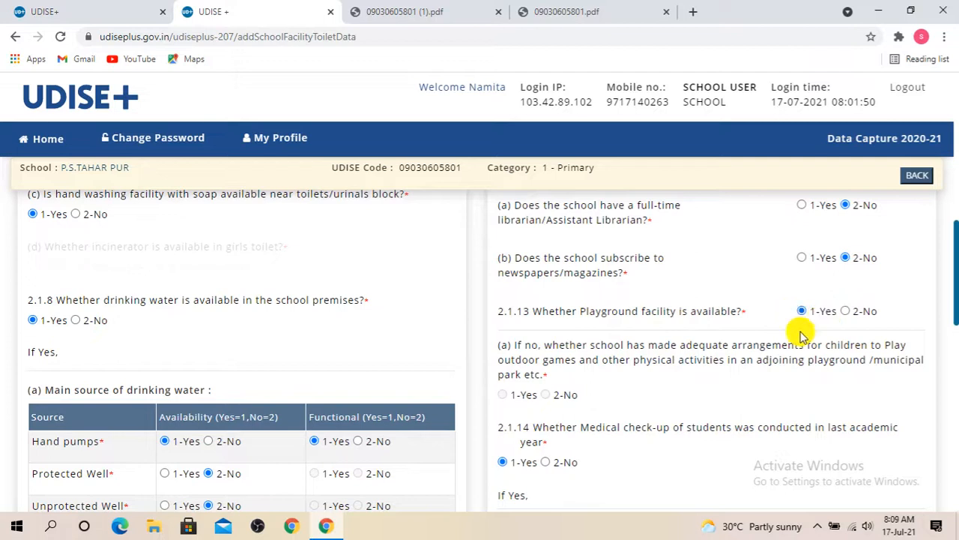
scroll(653, 388, down, 1)
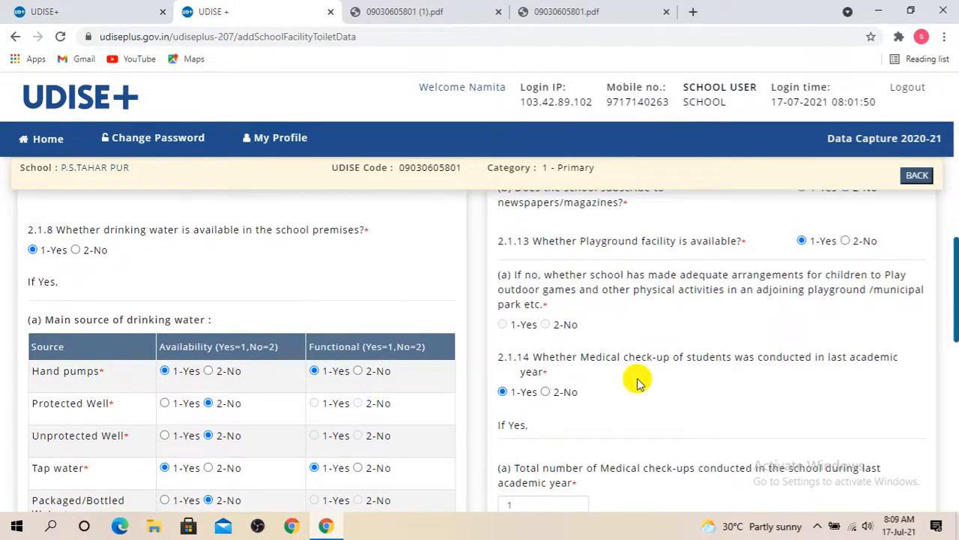
scroll(595, 389, down, 1)
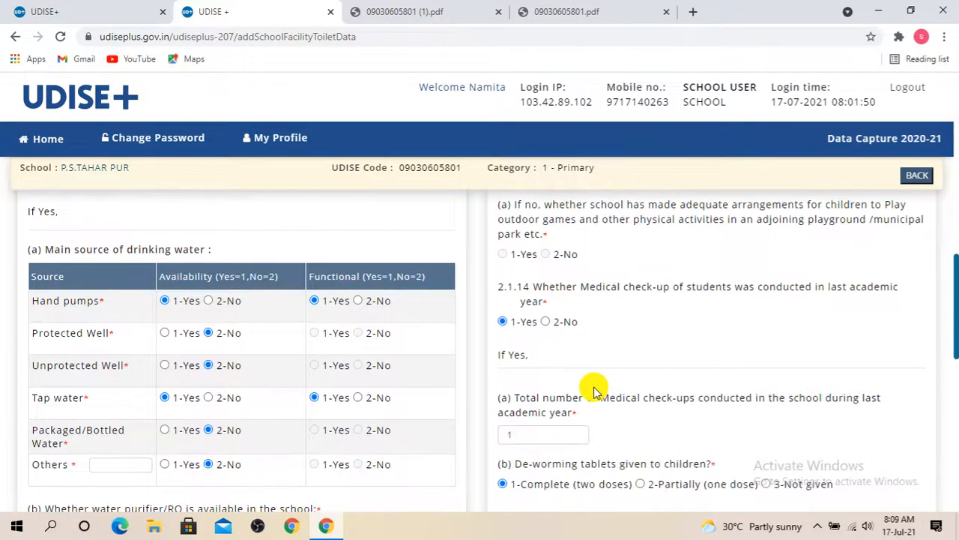
scroll(595, 390, down, 2)
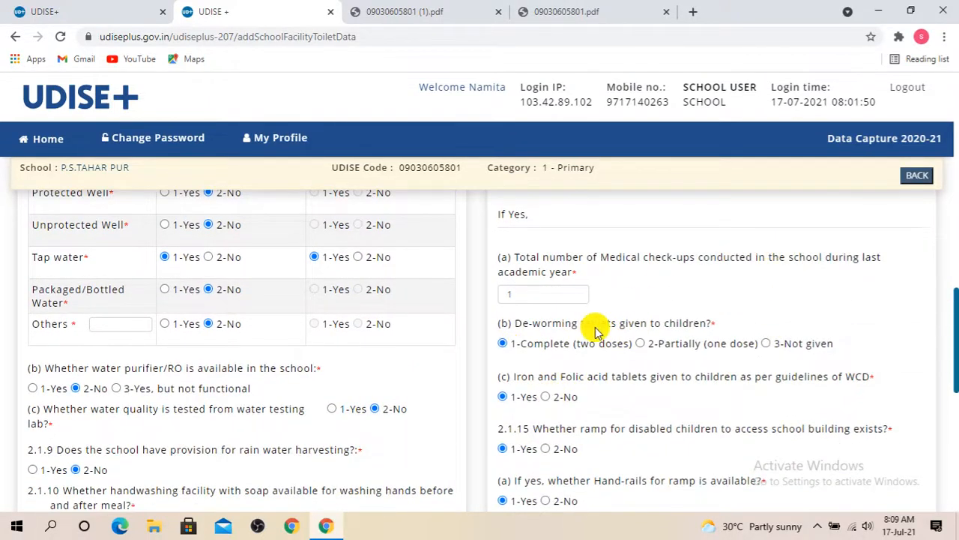
scroll(721, 349, down, 1)
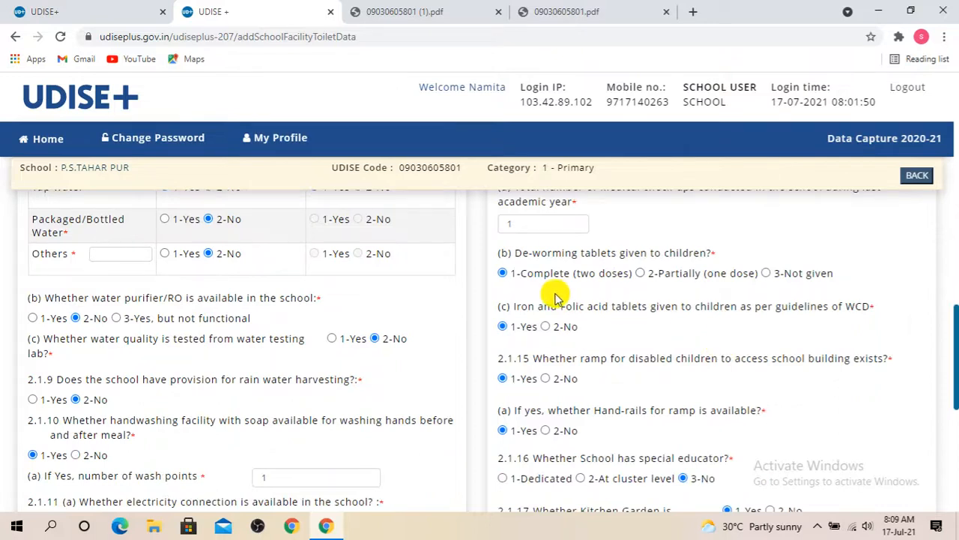
scroll(602, 351, down, 1)
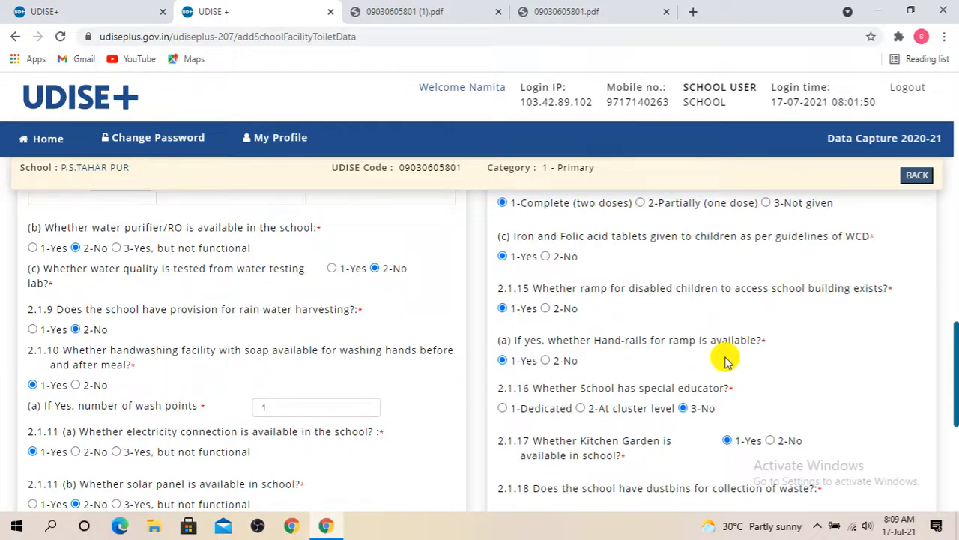
scroll(724, 362, down, 3)
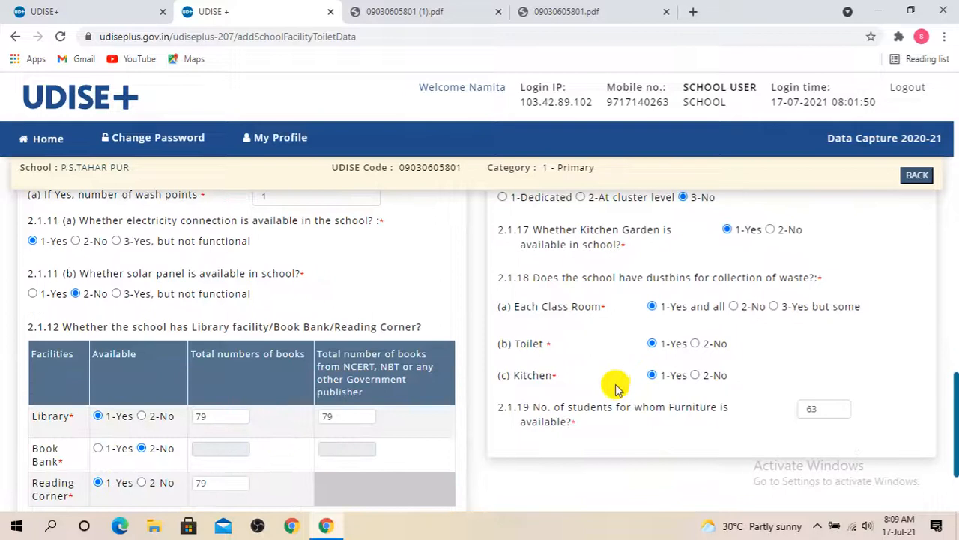
scroll(616, 388, down, 2)
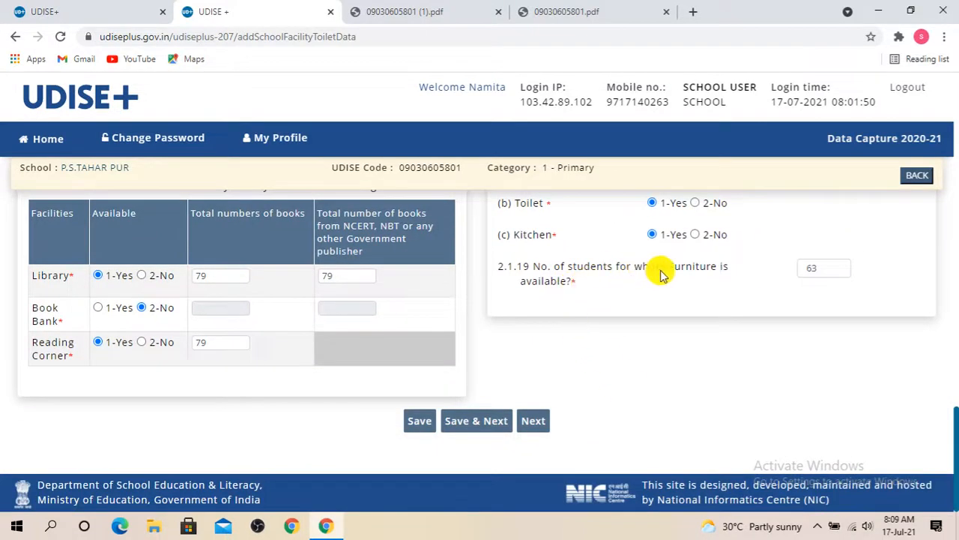
click(817, 268)
key(BackSpace)
key(BackSpace)
Open the Physical Facilities and Equipments form (2.2.1 to 2.2.3) and review the audio/visual system and biometric device availability
scroll(817, 281, up, 2)
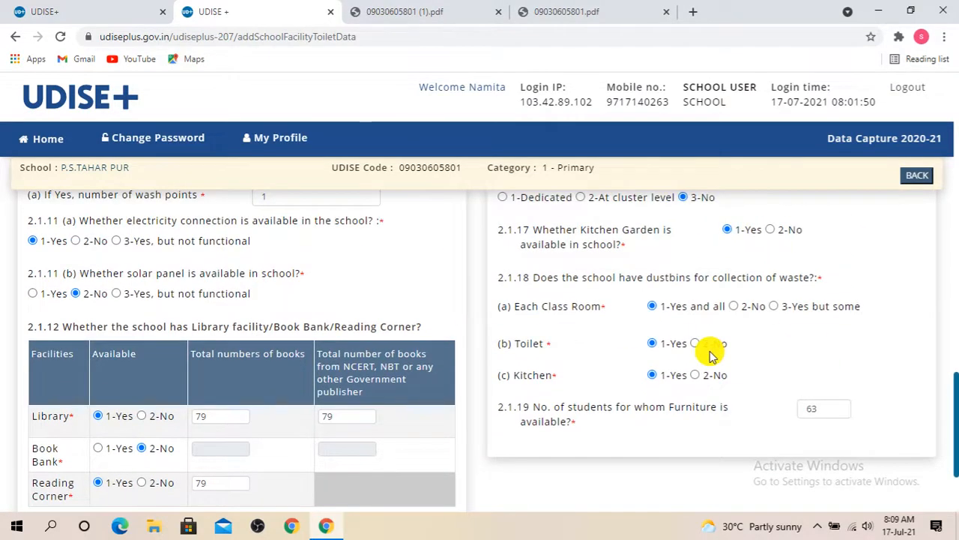
scroll(711, 356, up, 12)
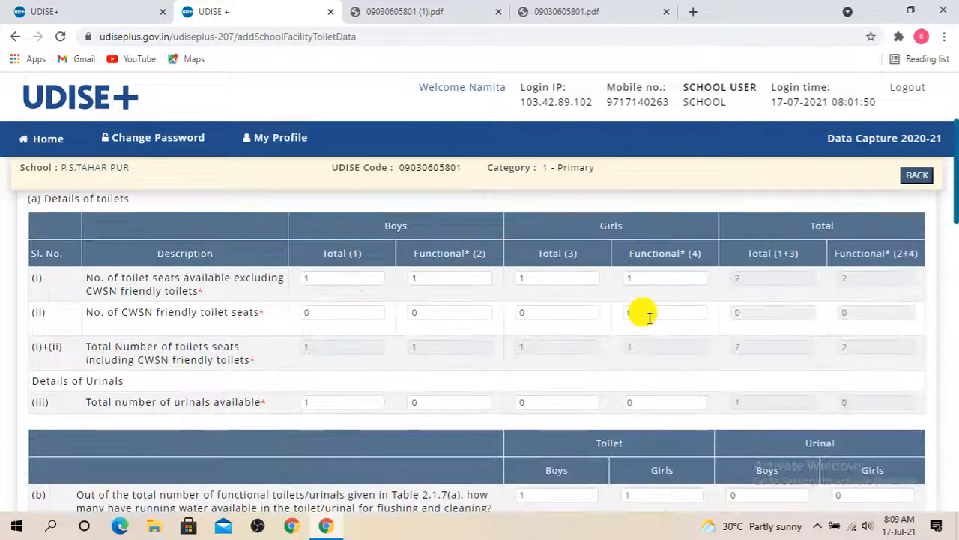
scroll(645, 315, up, 3)
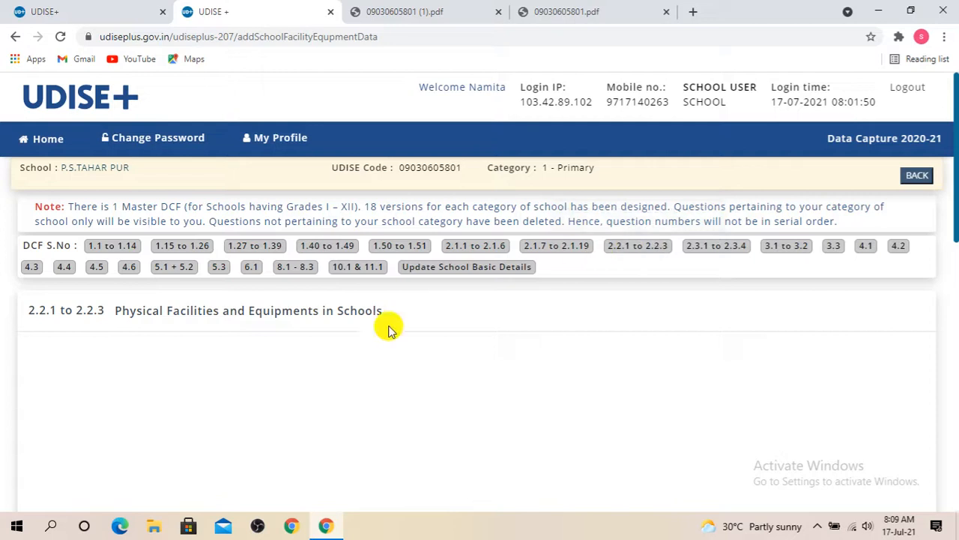
scroll(330, 364, down, 5)
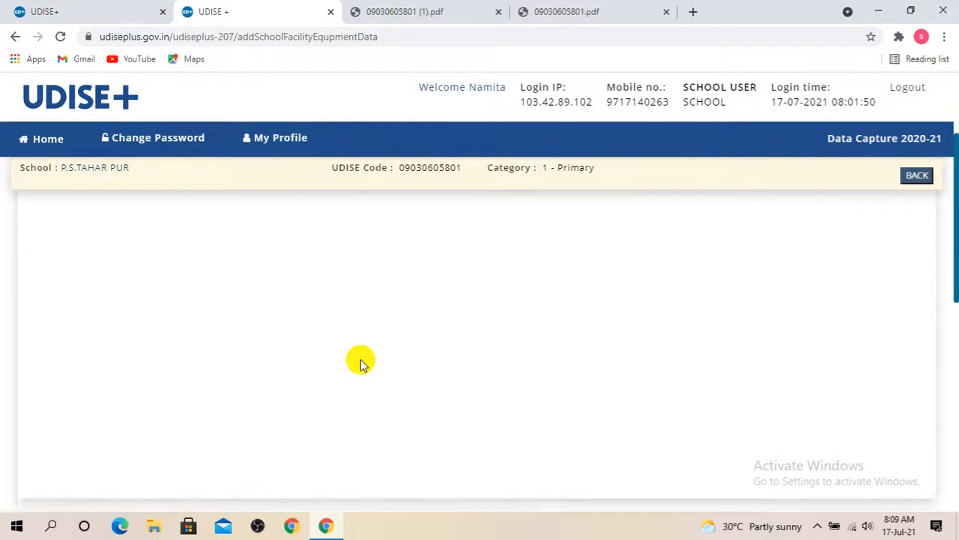
scroll(359, 363, down, 1)
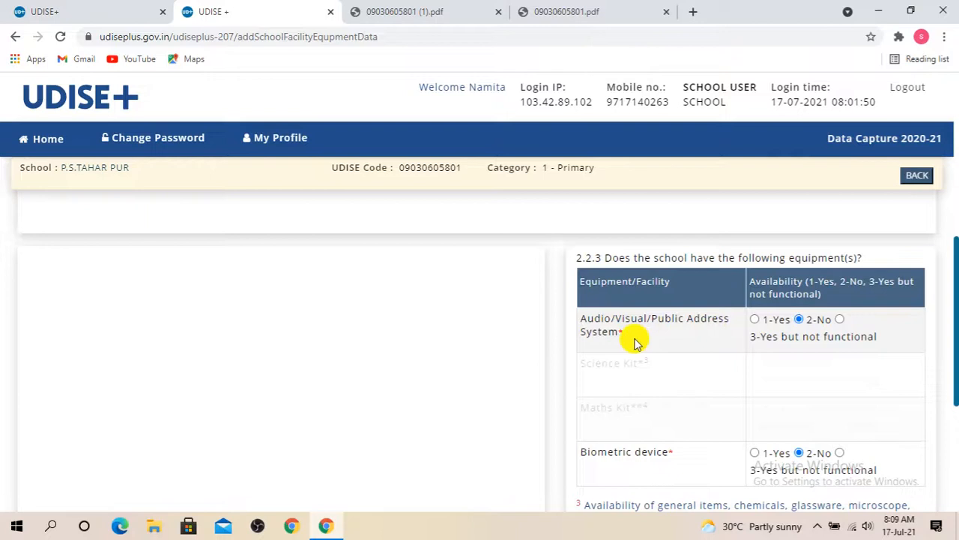
scroll(636, 341, down, 1)
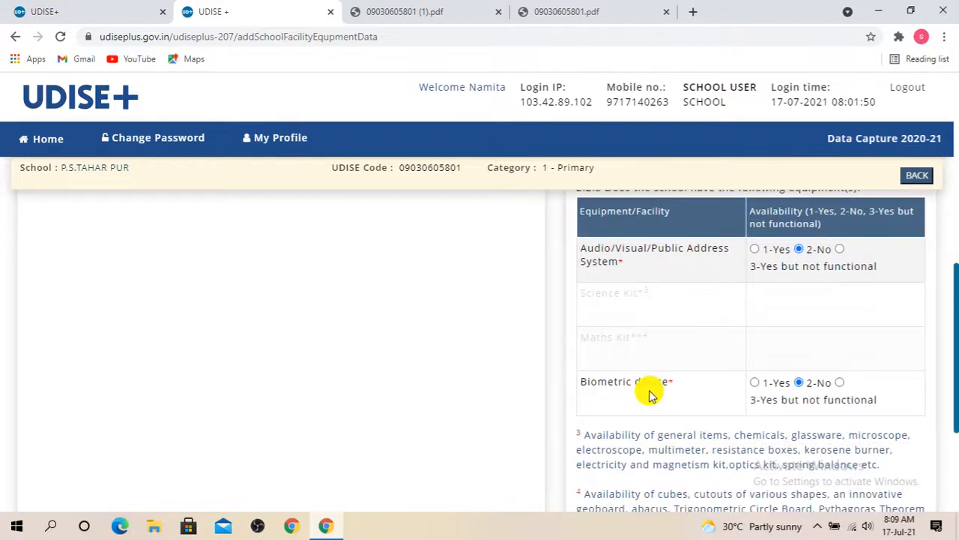
scroll(740, 396, down, 2)
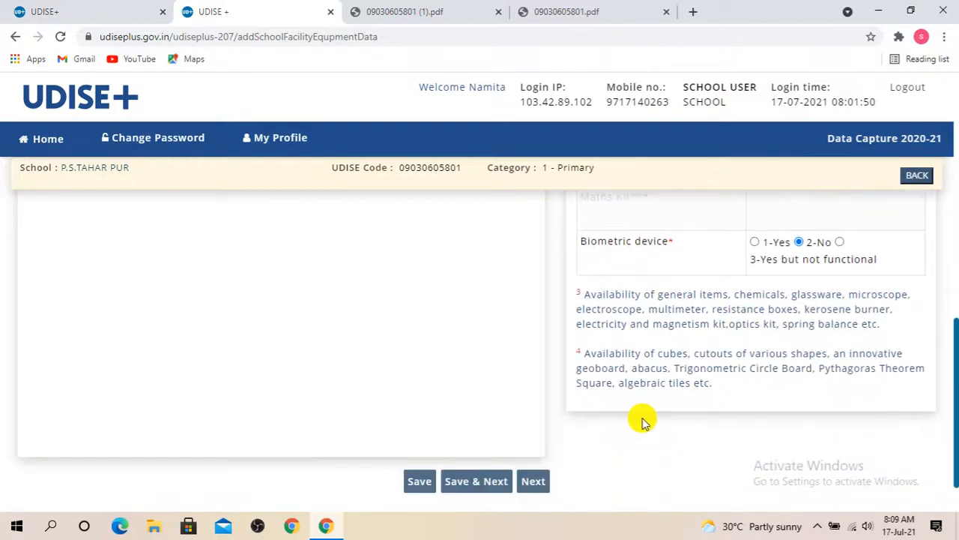
scroll(642, 421, down, 1)
Review the digital equipment and ICT entries in the Computers and Digital Initiatives form (2.3.1 to 2.3.4), and continue to the teaching staff form
scroll(642, 421, up, 5)
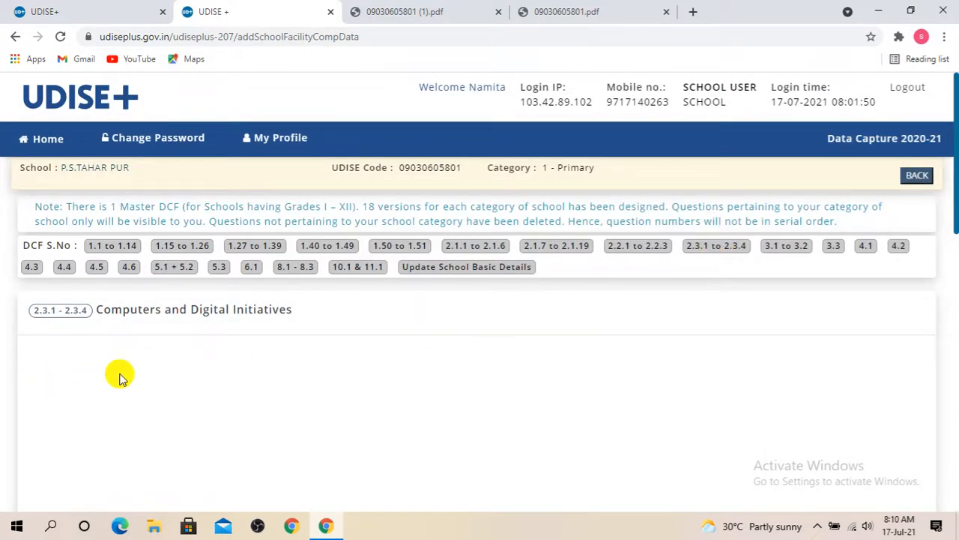
scroll(172, 356, down, 3)
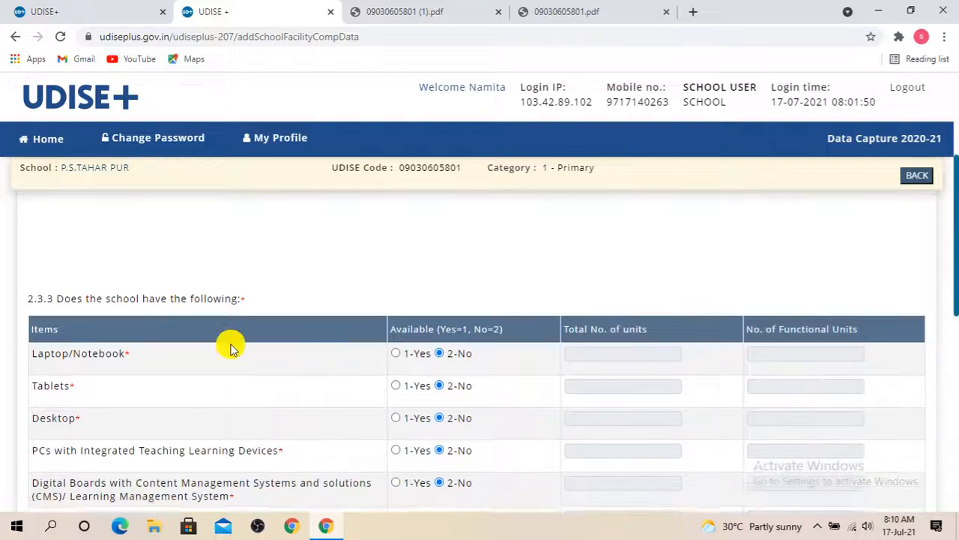
scroll(352, 391, down, 1)
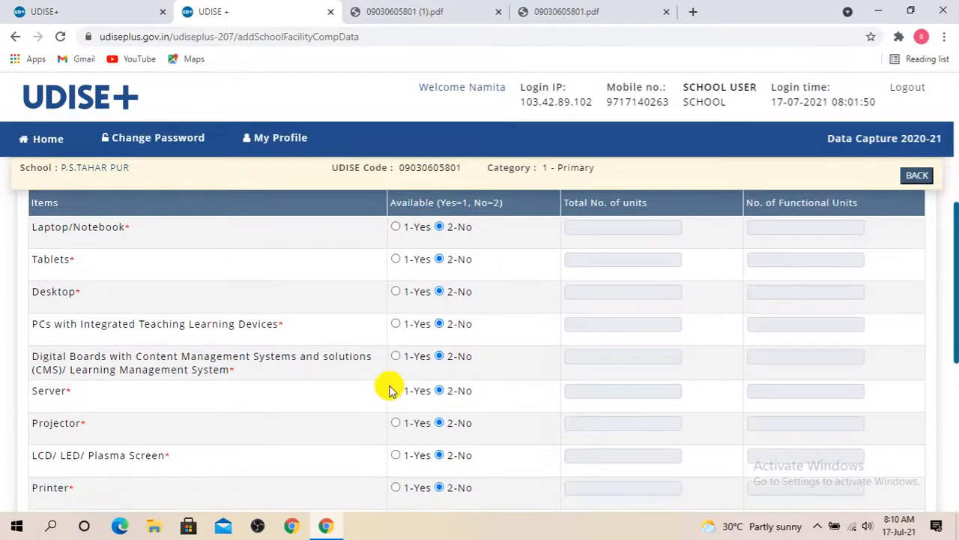
scroll(229, 446, down, 2)
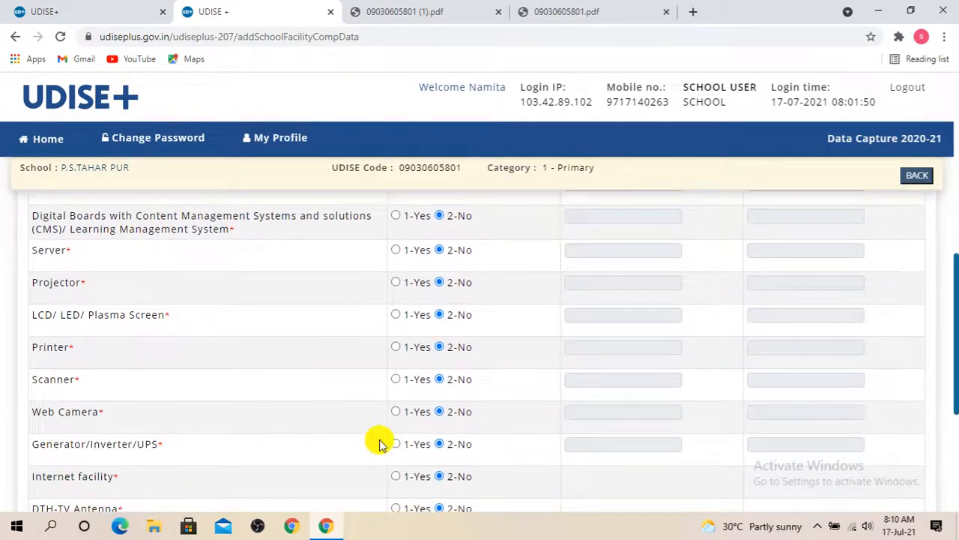
scroll(376, 442, down, 2)
scroll(401, 446, down, 1)
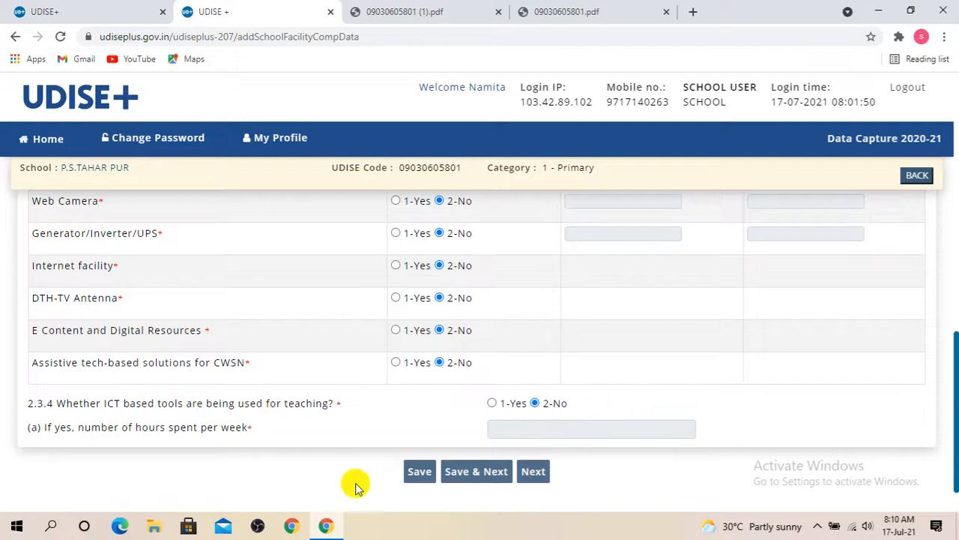
click(494, 459)
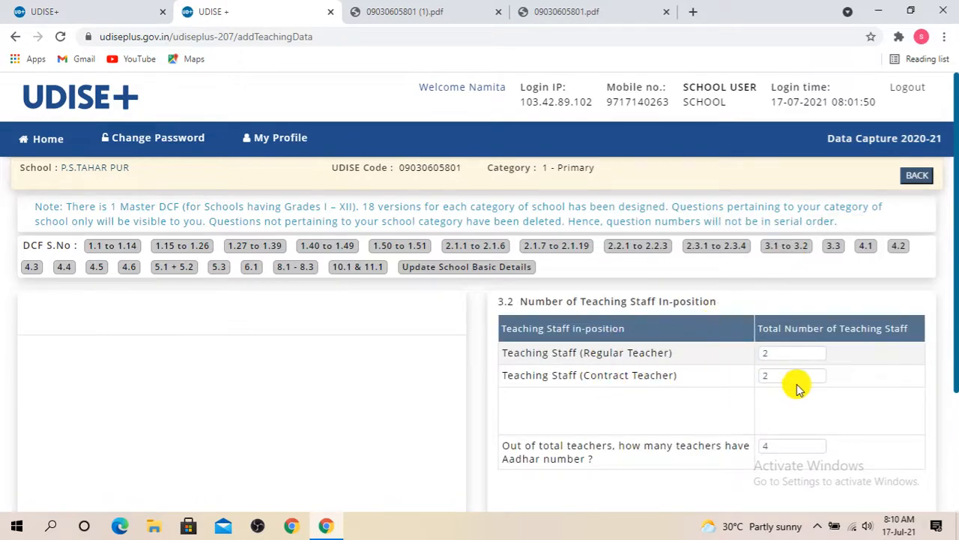
Review the regular, contract and Aadhar teacher counts in question 3.2, and continue to the Teachers and Instructors form (3.3)
scroll(742, 440, down, 1)
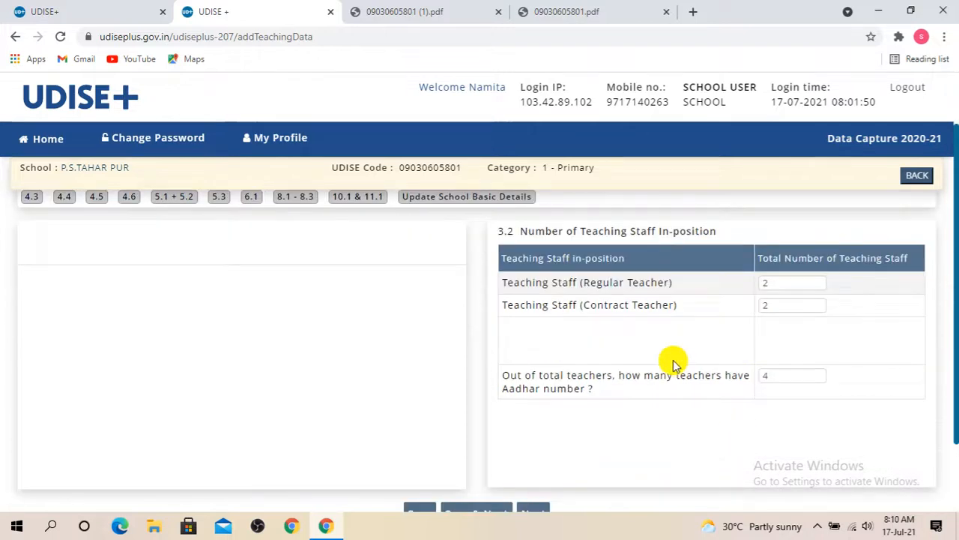
scroll(741, 407, down, 1)
scroll(734, 417, up, 2)
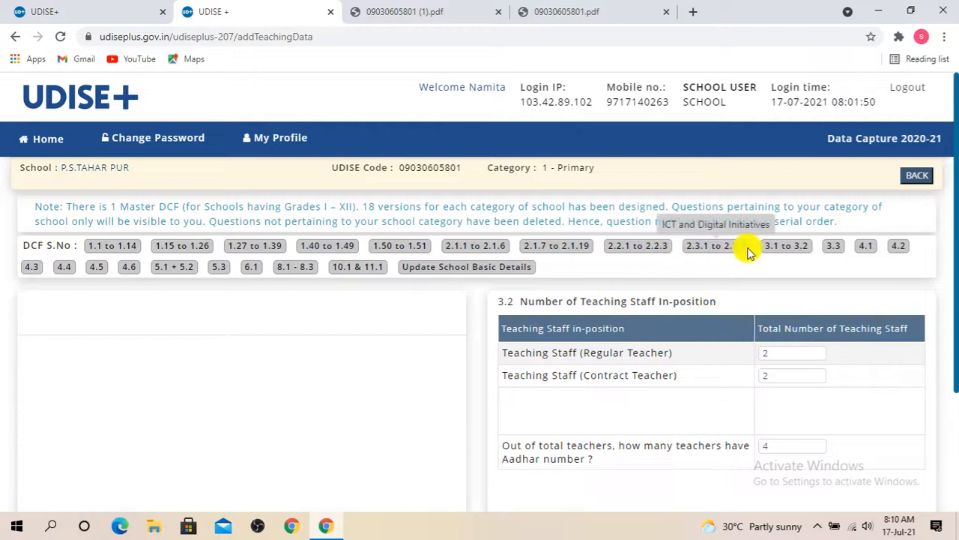
click(791, 251)
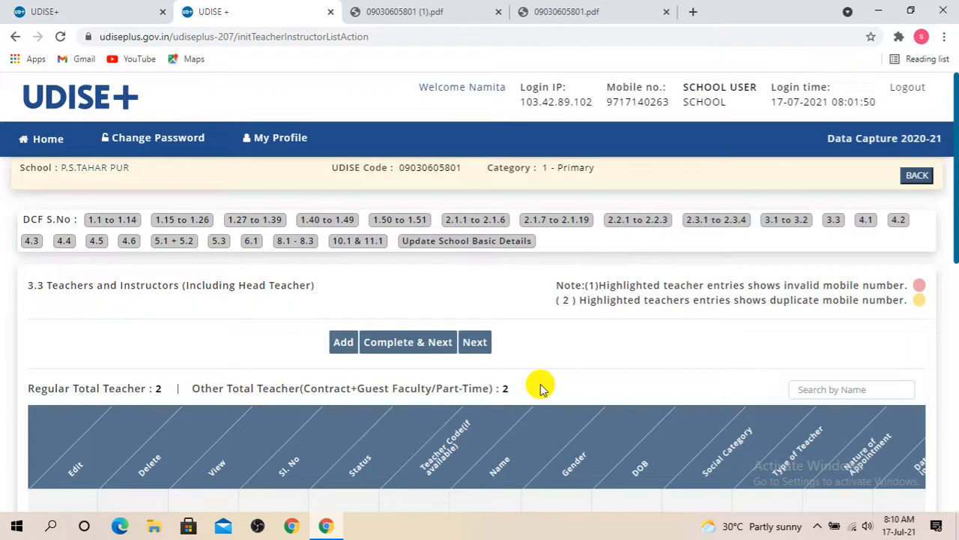
Review the entries of all listed teachers in the 3.3 table, including status, gender, social category, type and nature of appointment
scroll(237, 324, down, 2)
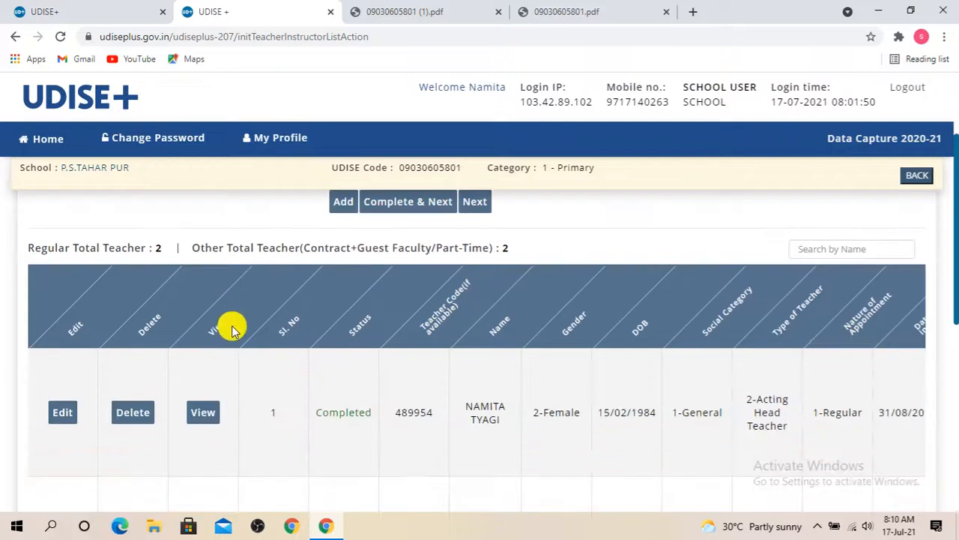
scroll(229, 364, down, 1)
scroll(229, 365, down, 1)
scroll(228, 365, up, 1)
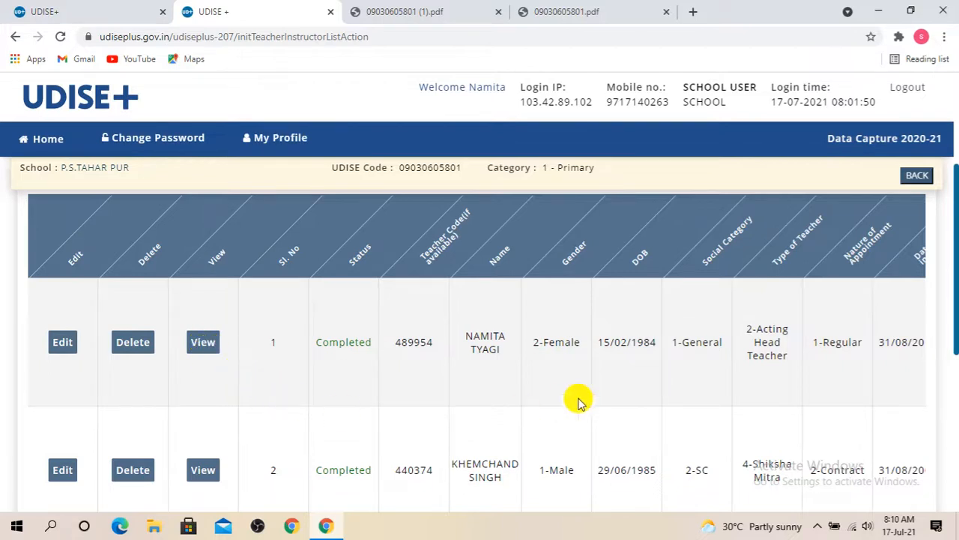
scroll(444, 373, down, 3)
scroll(439, 394, down, 1)
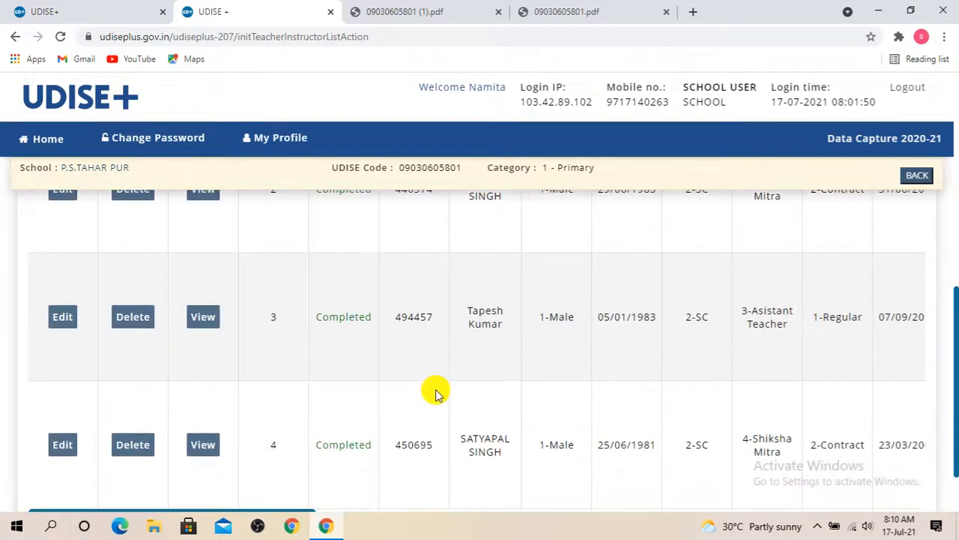
scroll(386, 420, up, 2)
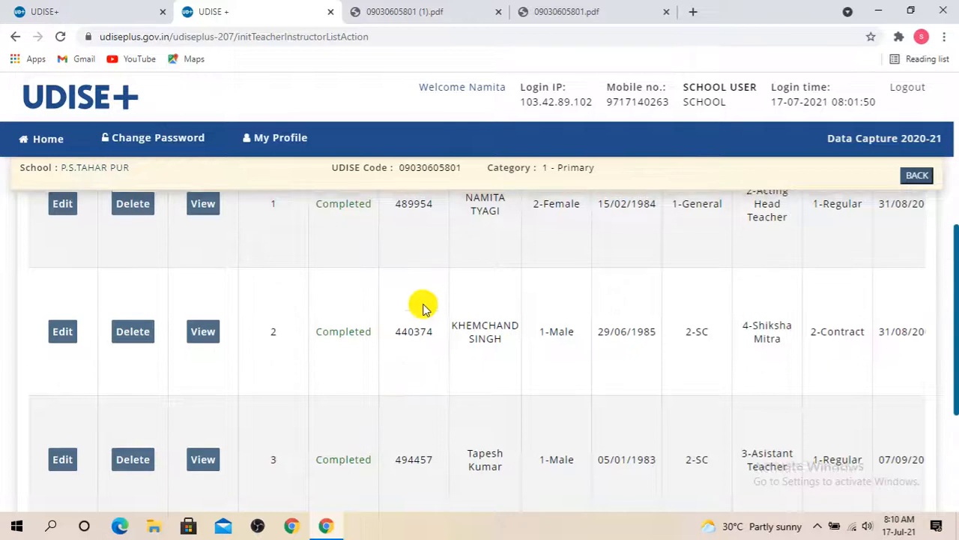
scroll(420, 307, up, 2)
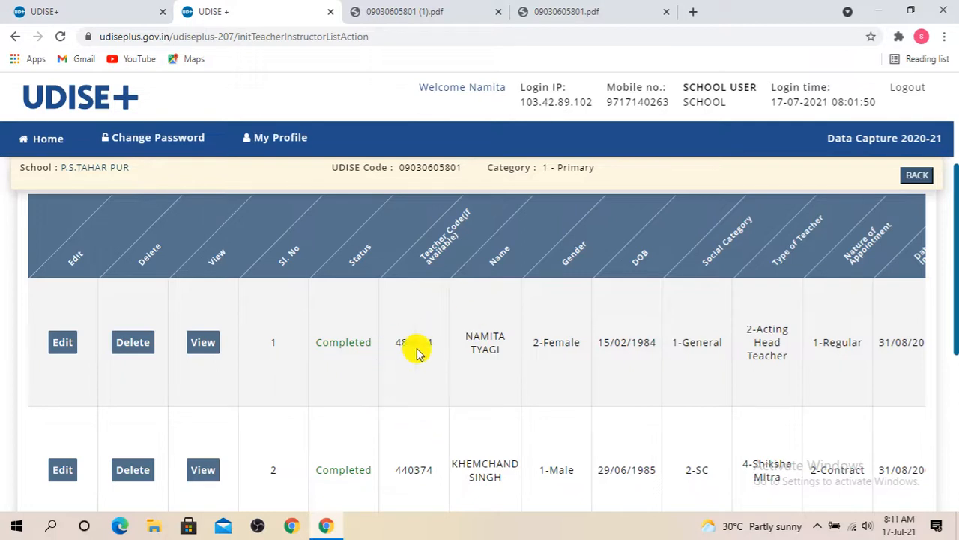
scroll(841, 358, up, 3)
scroll(841, 358, up, 1)
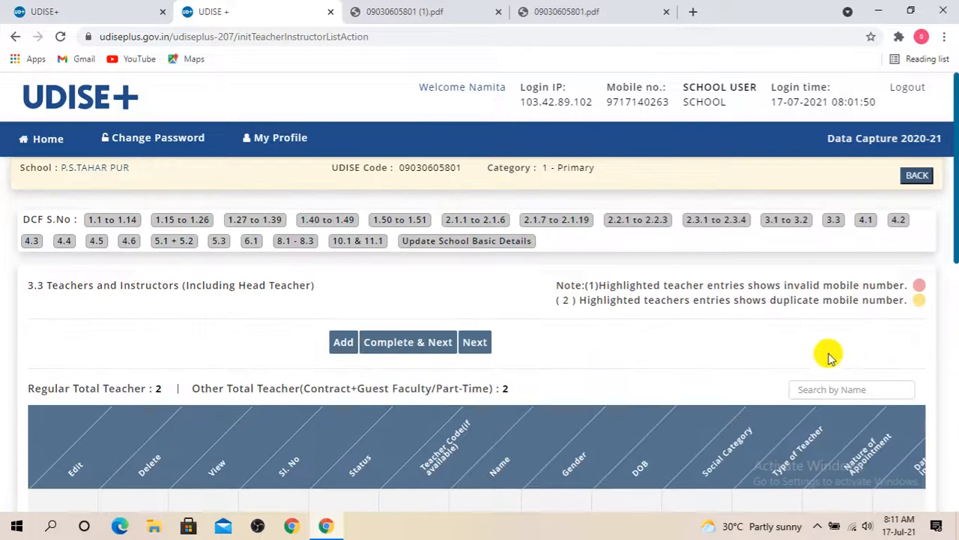
Open the first listed teacher's record for editing and review fields 1 to 14, from teacher code to subjects taught
scroll(326, 469, down, 2)
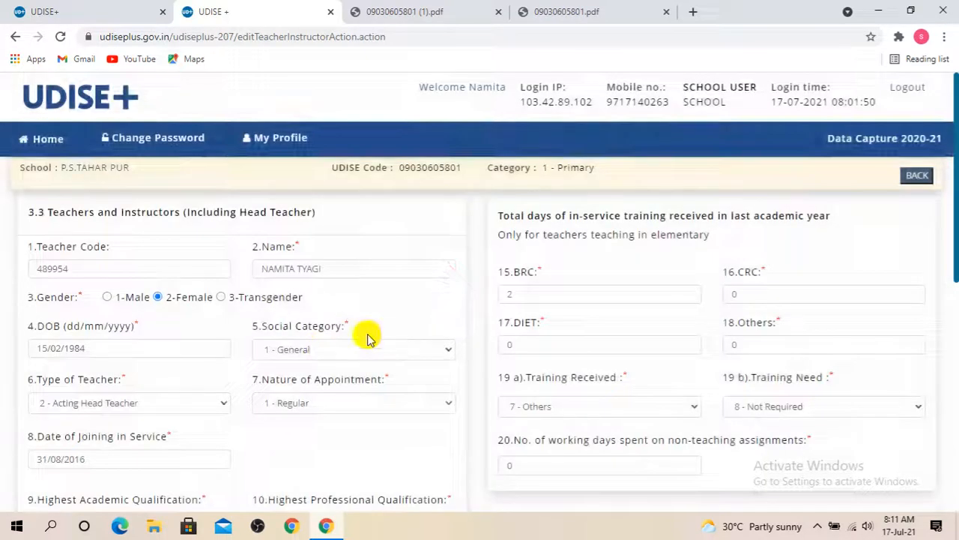
scroll(360, 338, down, 1)
scroll(357, 341, up, 1)
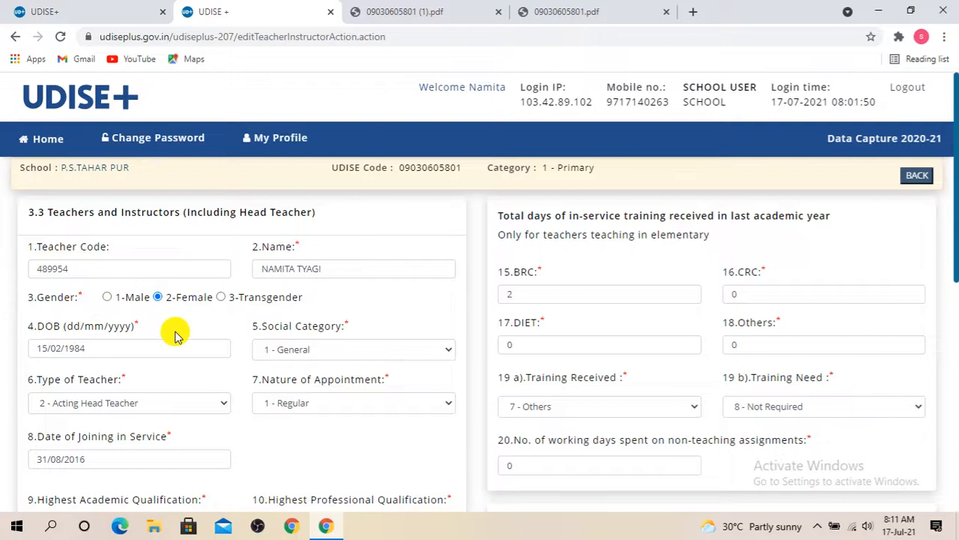
scroll(175, 335, down, 1)
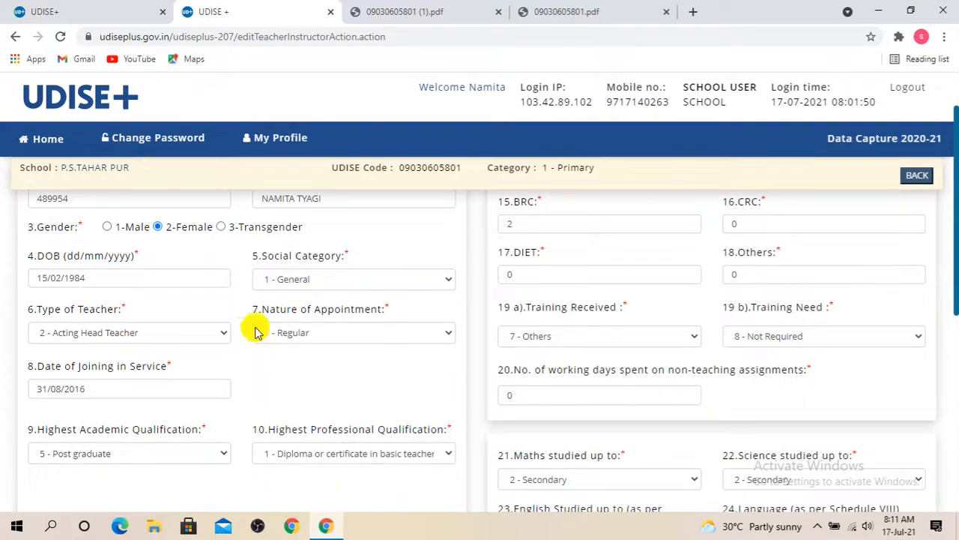
scroll(140, 337, down, 1)
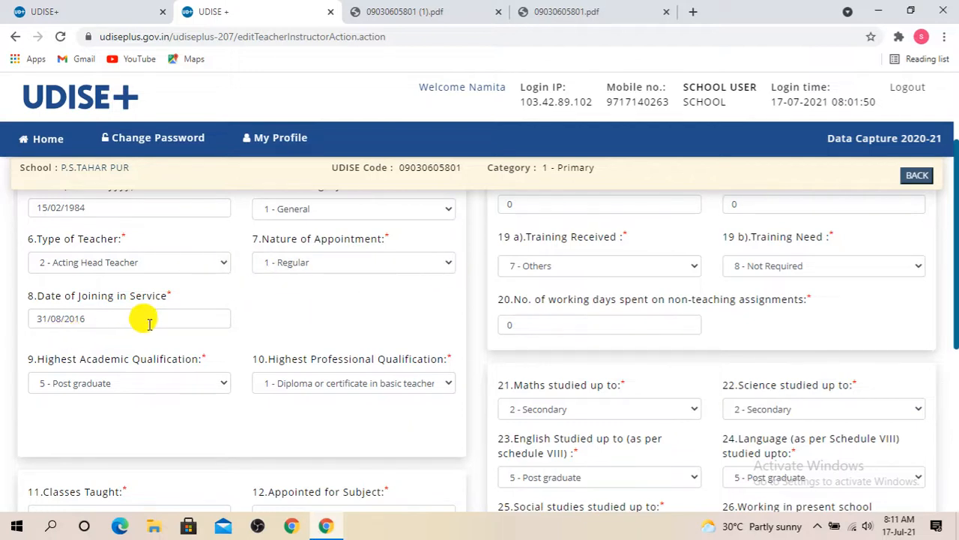
scroll(148, 321, down, 1)
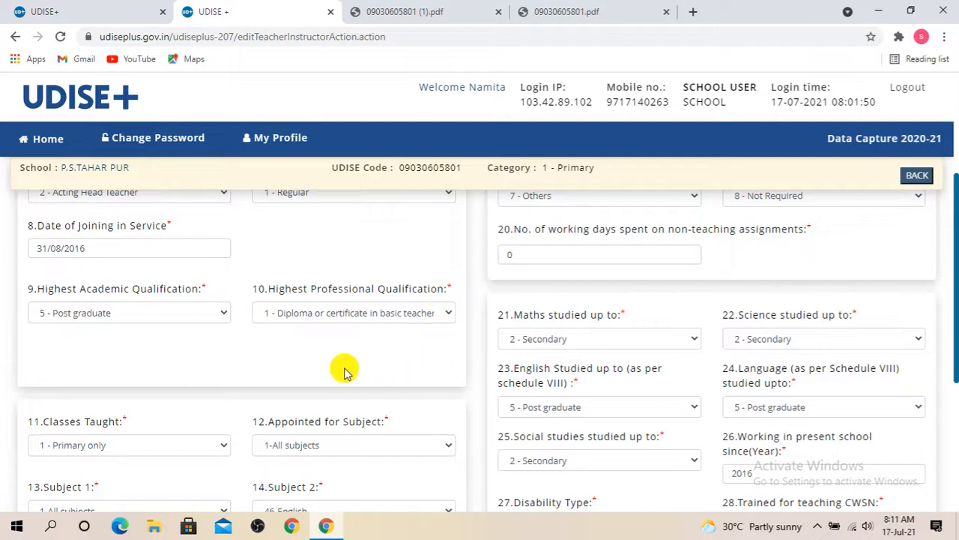
scroll(345, 373, down, 1)
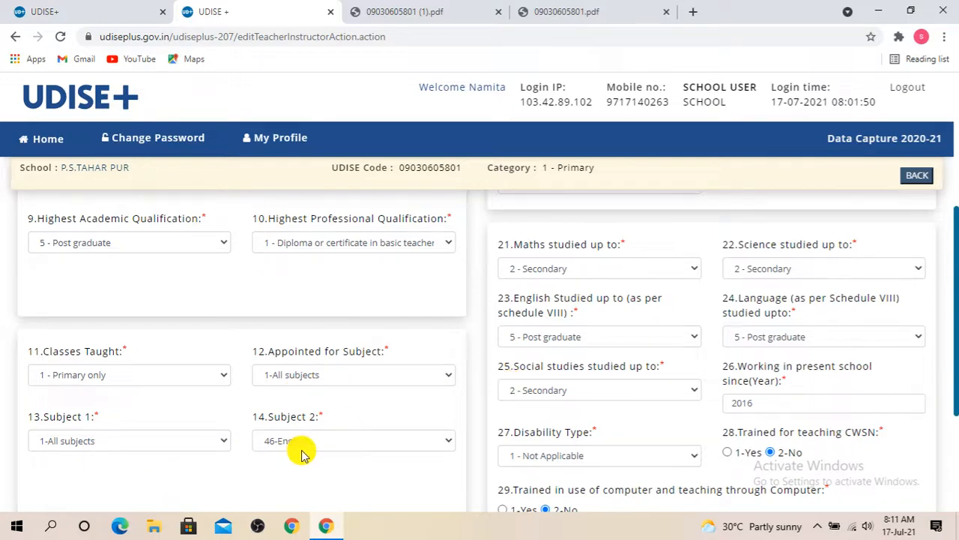
scroll(353, 454, down, 2)
scroll(358, 454, up, 6)
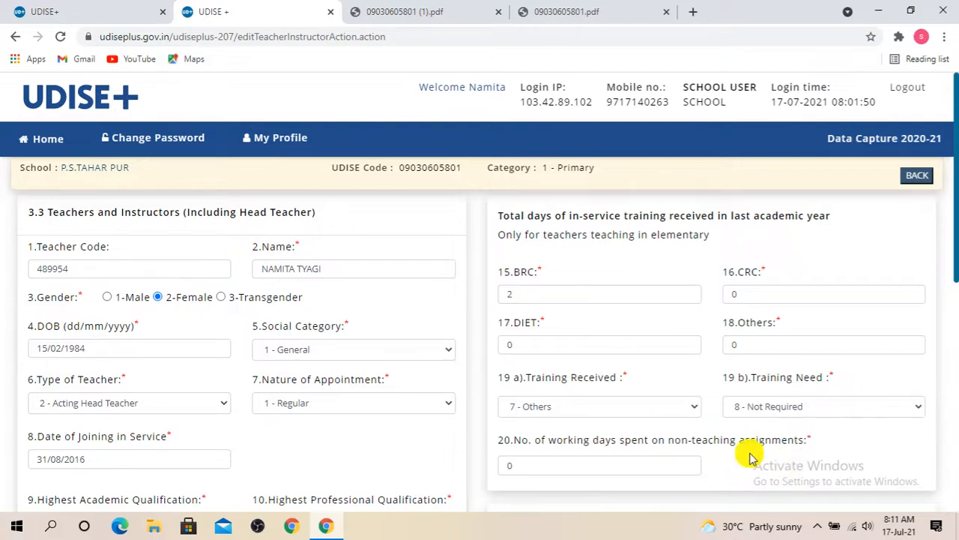
Review the teacher's in-service training and non-teaching assignment fields, and select 2 - Secondary for Maths studied up to
scroll(750, 457, down, 1)
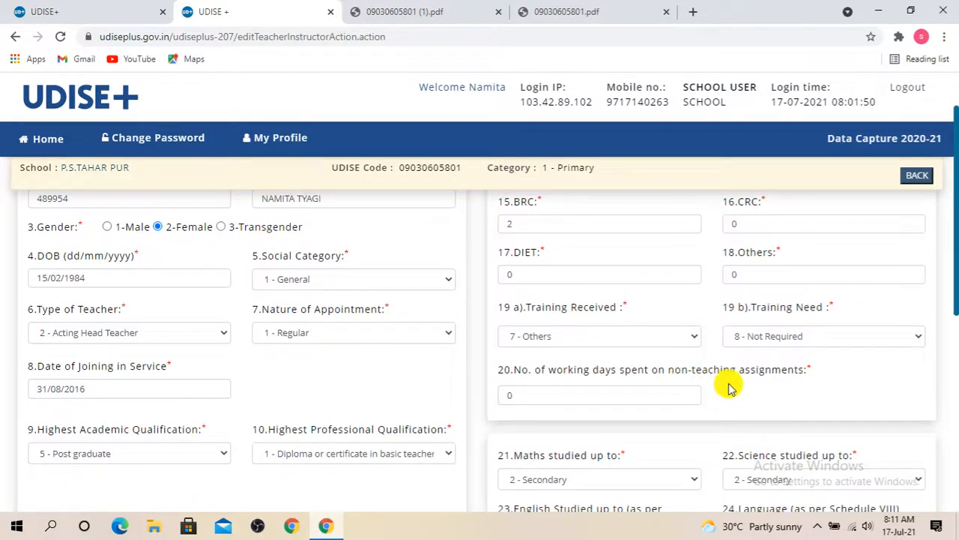
scroll(771, 380, down, 2)
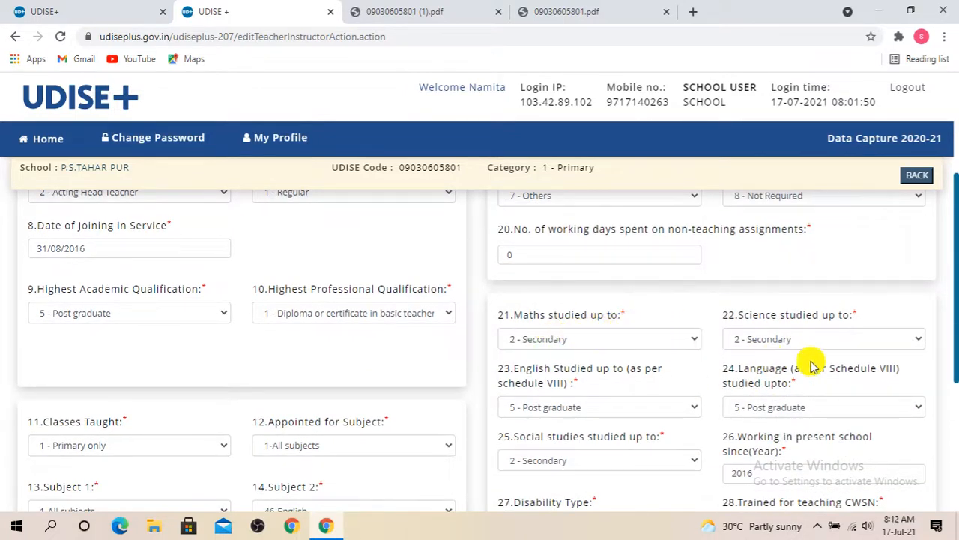
scroll(877, 341, down, 1)
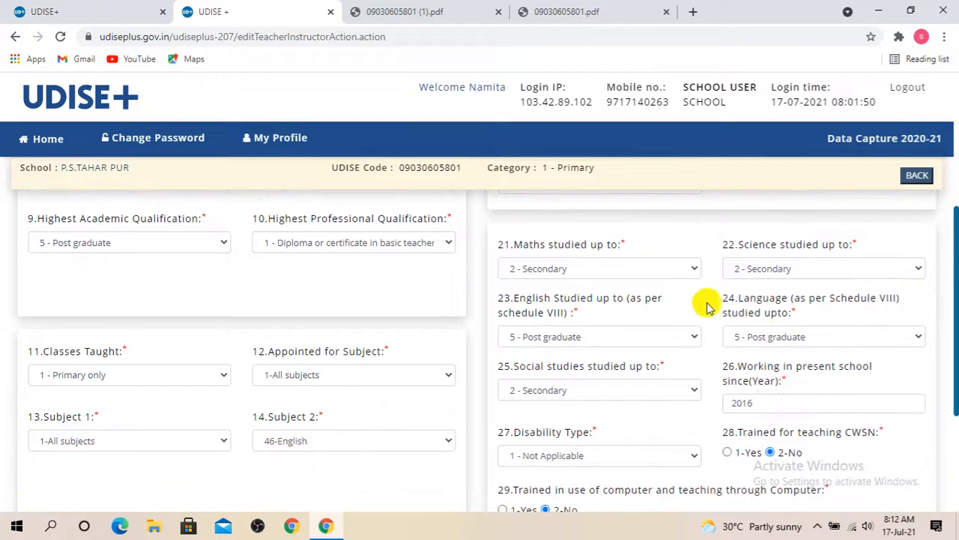
click(693, 270)
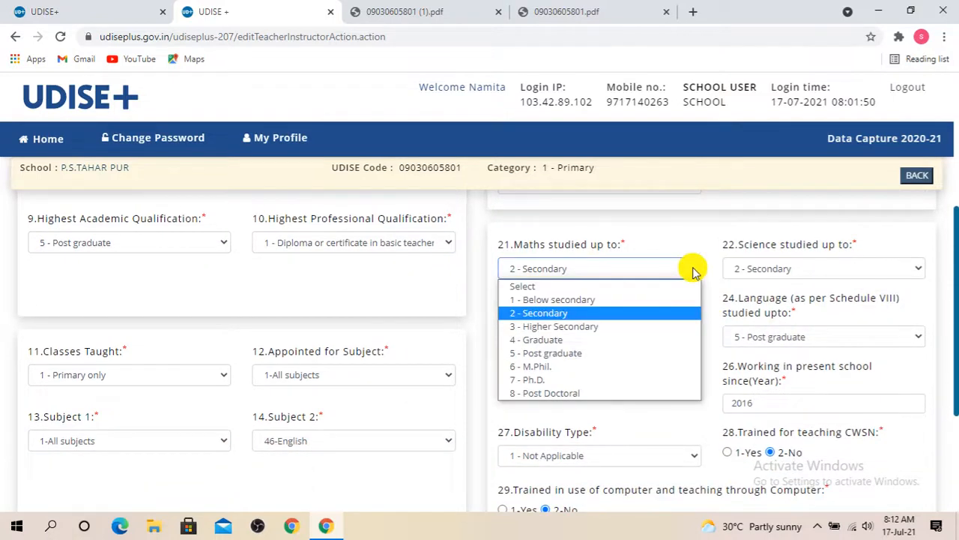
click(587, 315)
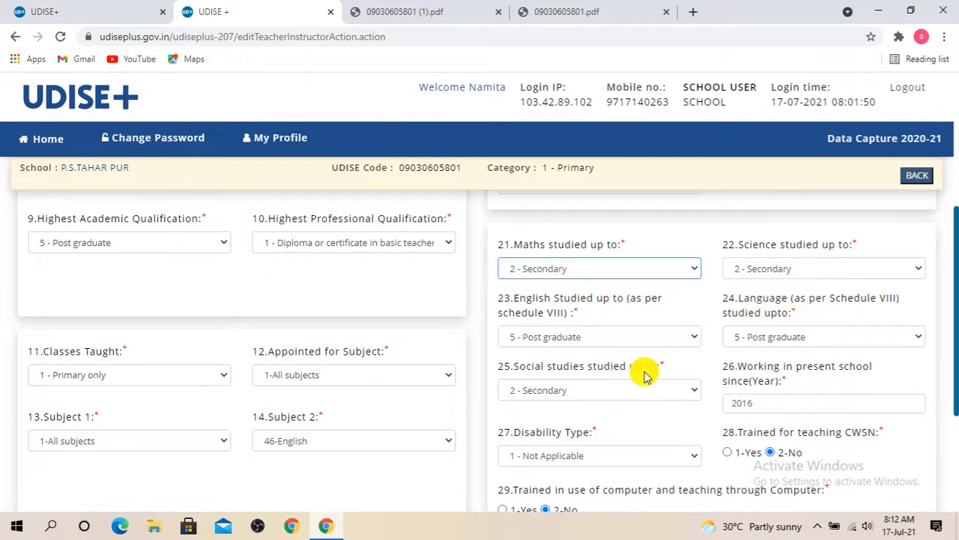
Review the teacher's remaining fields through mobile and e-mail, and save the teacher's record
scroll(636, 403, down, 1)
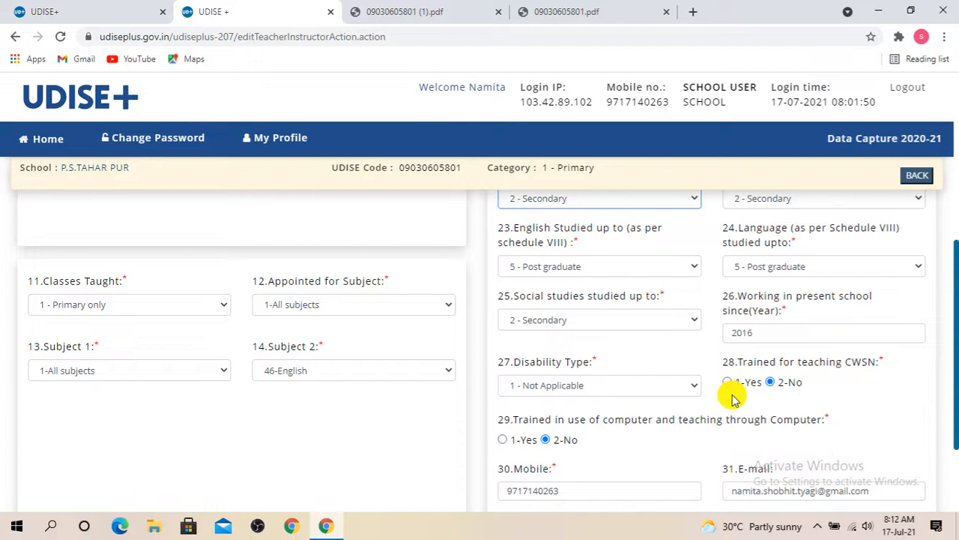
scroll(733, 398, down, 2)
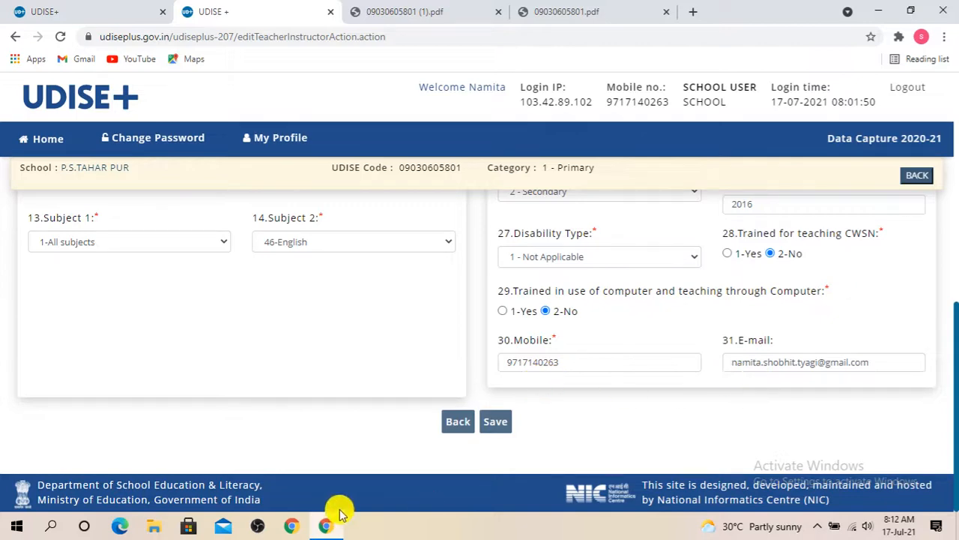
scroll(490, 445, up, 6)
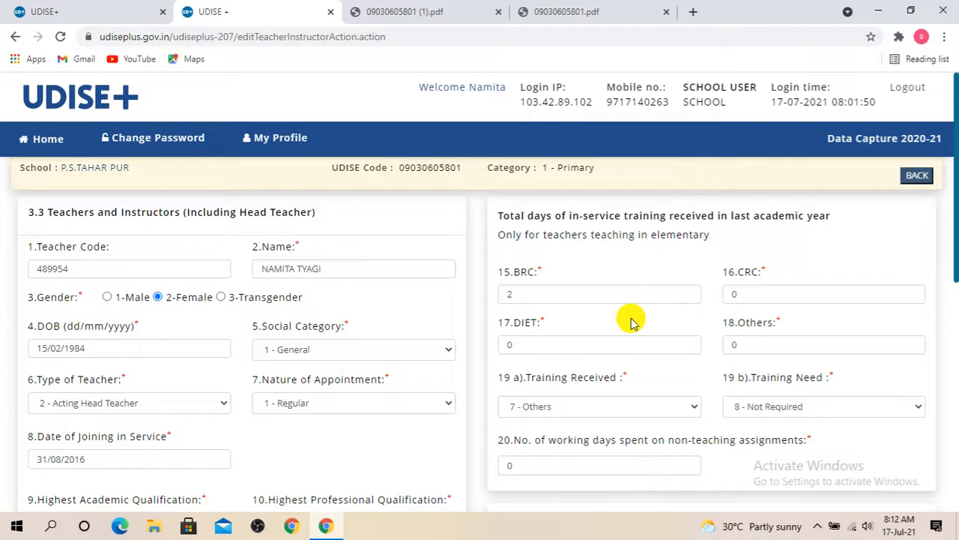
scroll(627, 315, down, 5)
scroll(630, 327, down, 2)
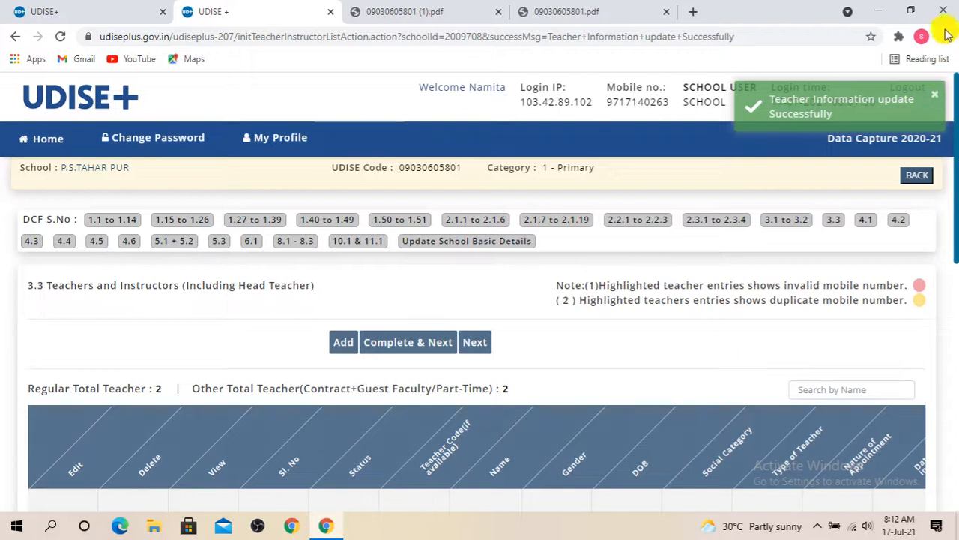
click(935, 97)
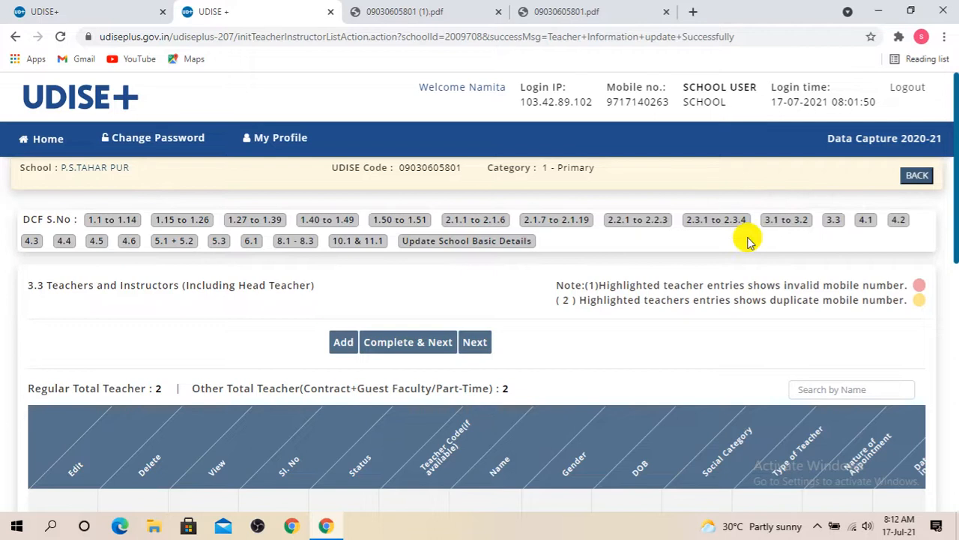
Open the New Admission, Enrolment and Repeaters form (4.1), review the pre-primary and Grade I admissions, and save it, continuing to 4.2
click(868, 220)
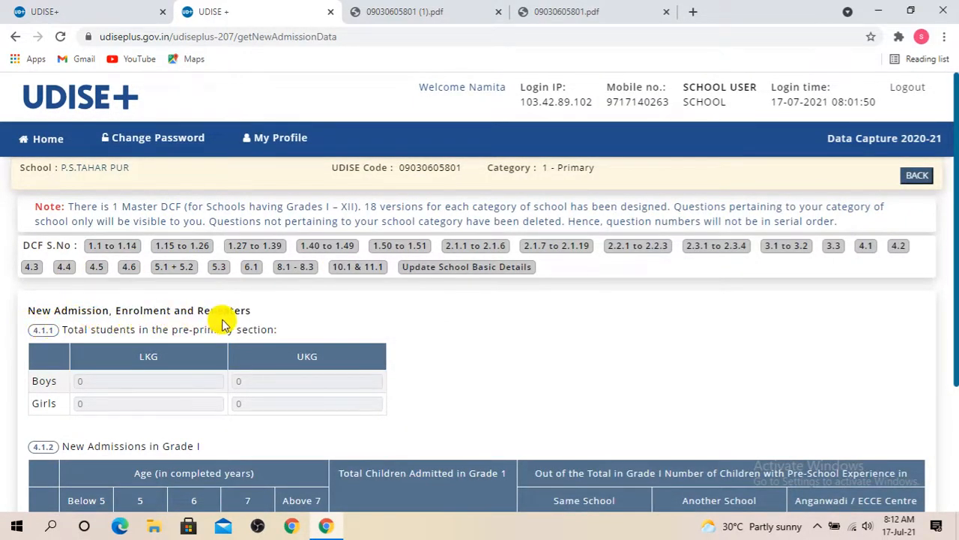
scroll(198, 344, down, 1)
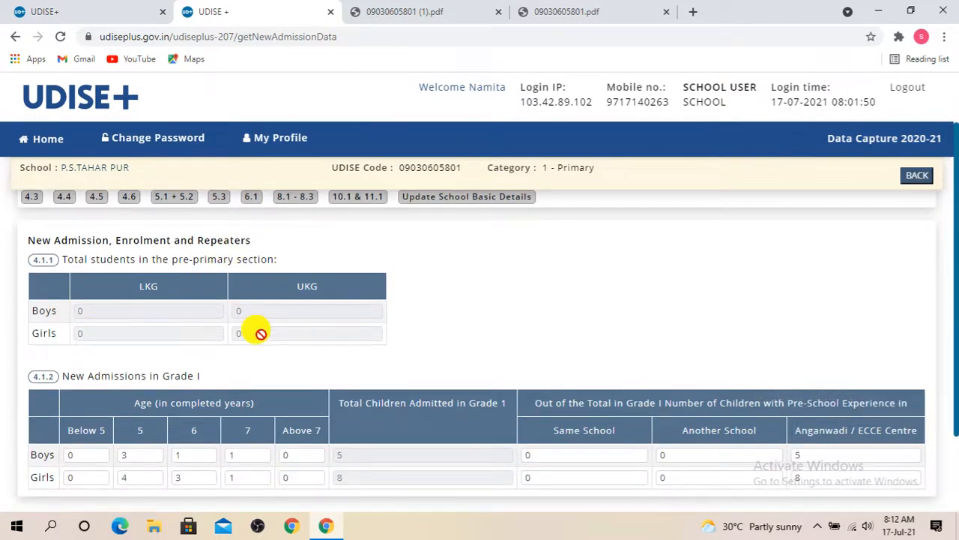
scroll(261, 333, down, 1)
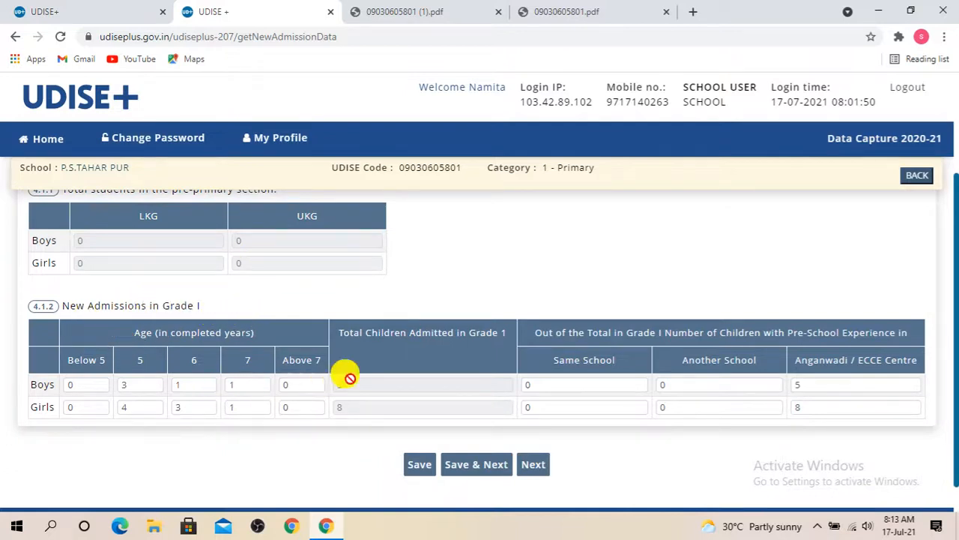
scroll(354, 372, up, 2)
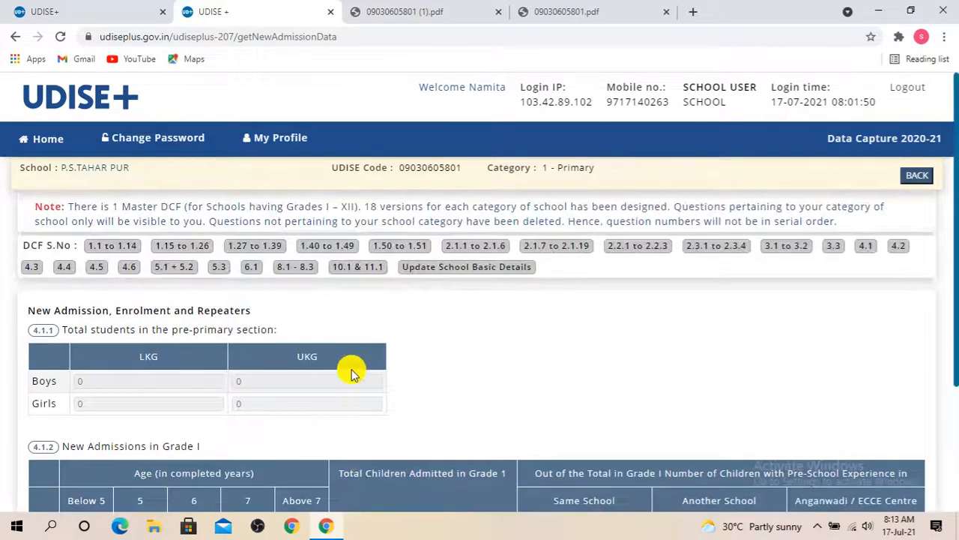
scroll(354, 373, down, 3)
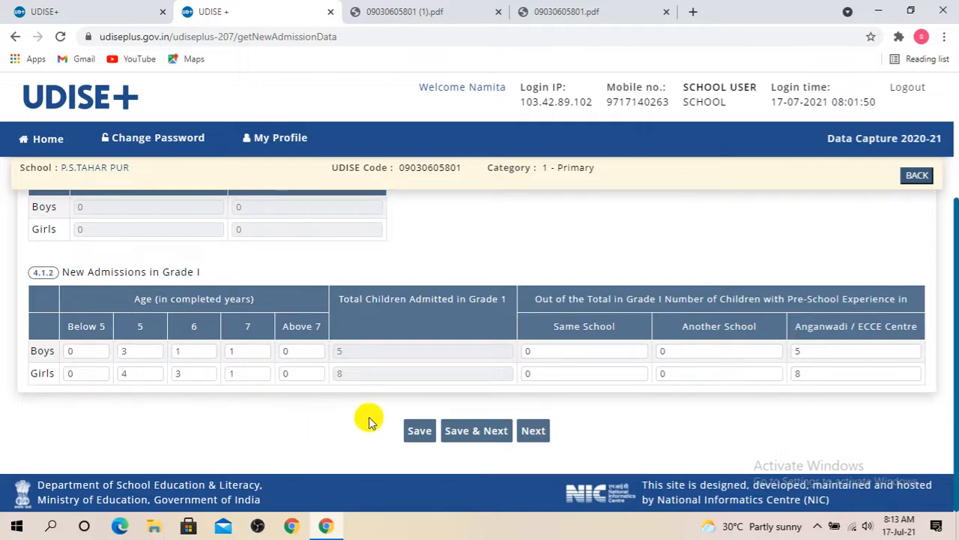
click(480, 430)
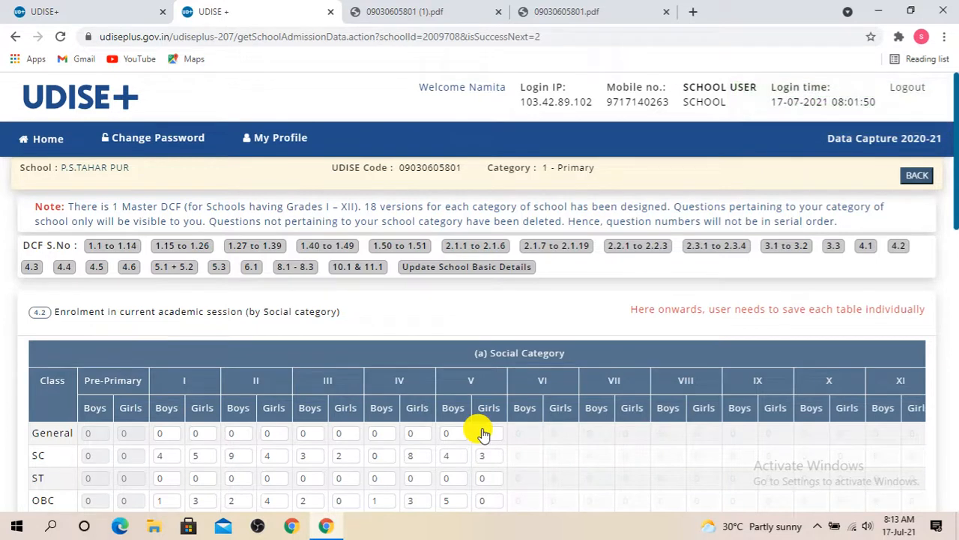
Review the 4.2 (a) Social Category enrolment table with its boys, girls and grand totals, and save that table
scroll(439, 414, down, 1)
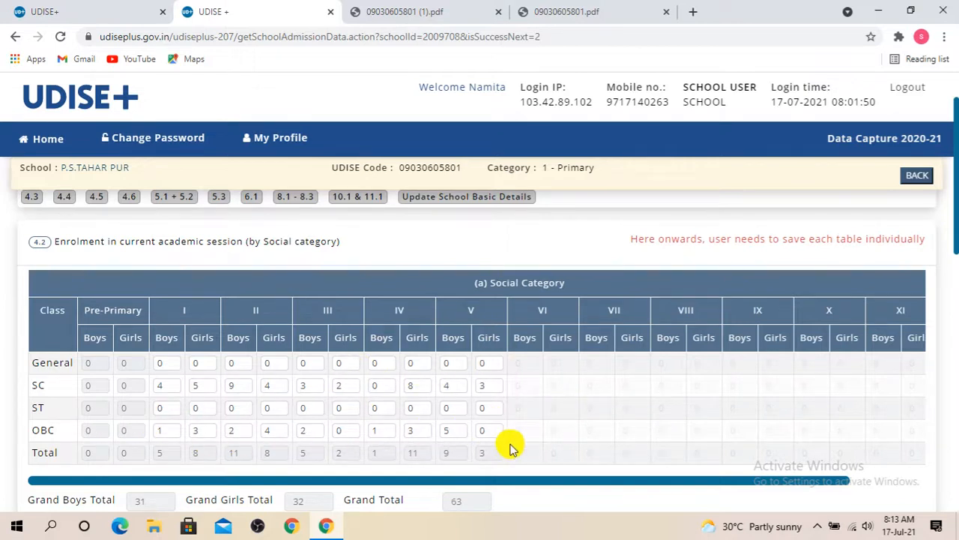
scroll(517, 446, down, 1)
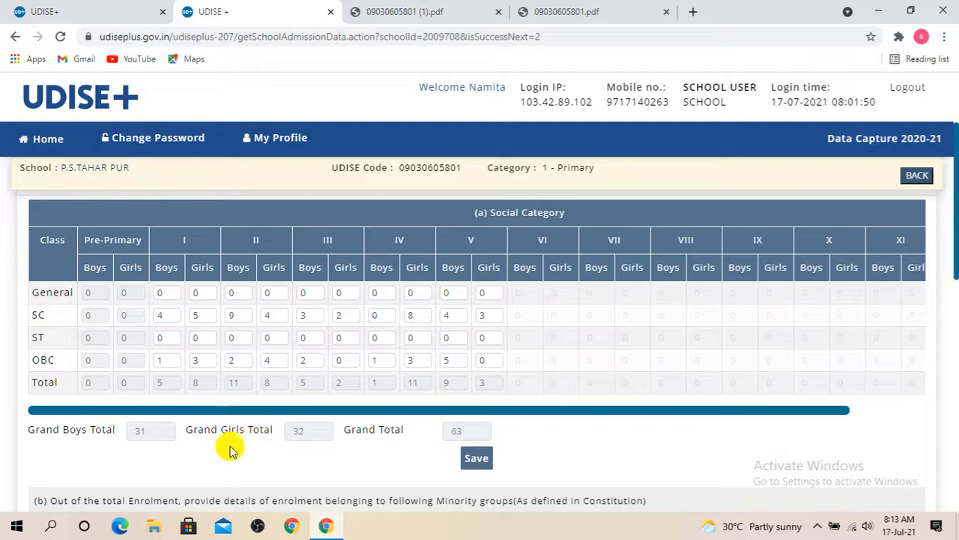
scroll(338, 449, down, 1)
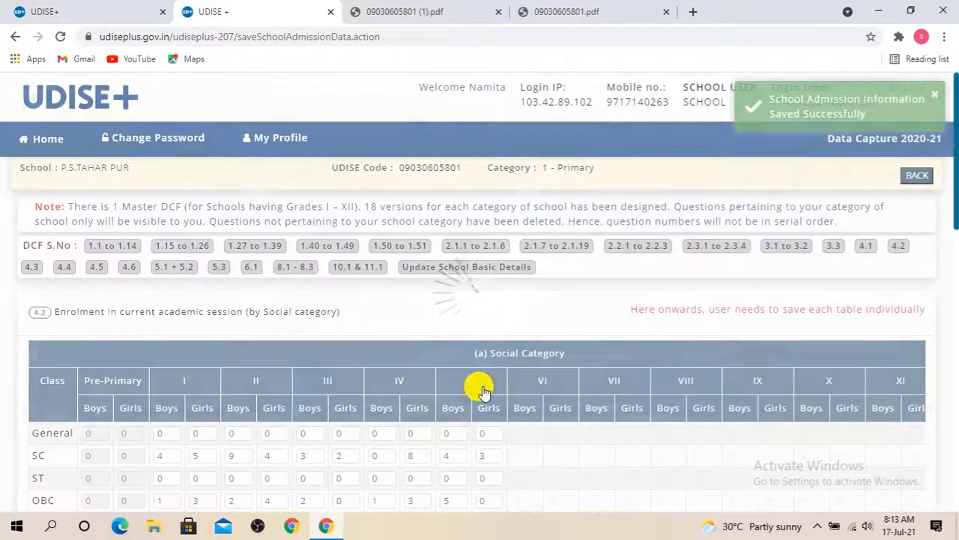
Review the 4.2 (a) Social Category totals for each grade and the 4.2 (b) Minority groups enrolment table
scroll(428, 382, down, 2)
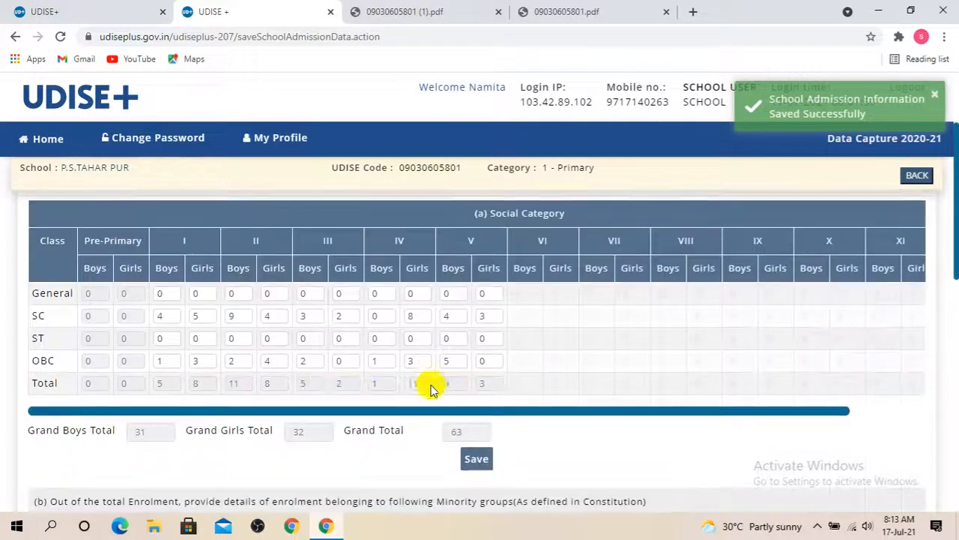
scroll(317, 425, down, 3)
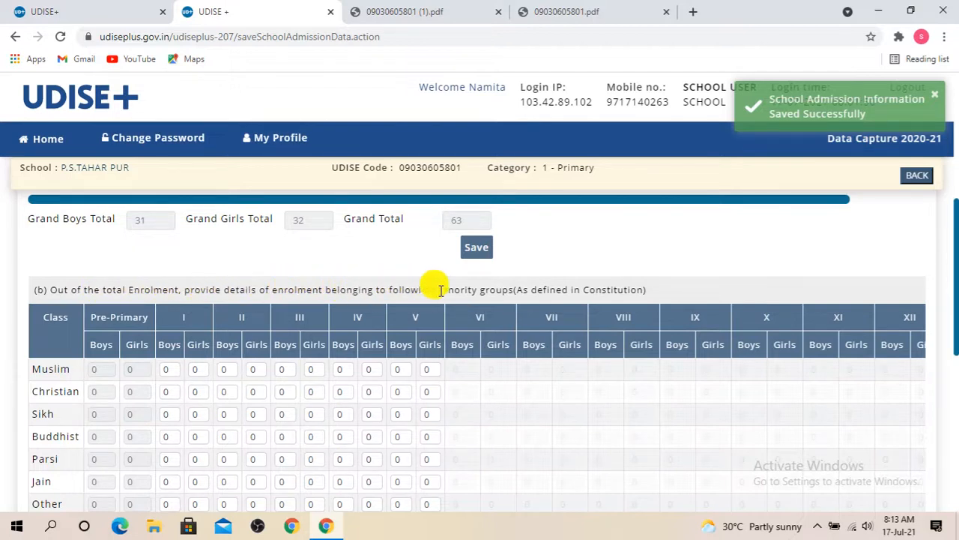
scroll(310, 385, up, 3)
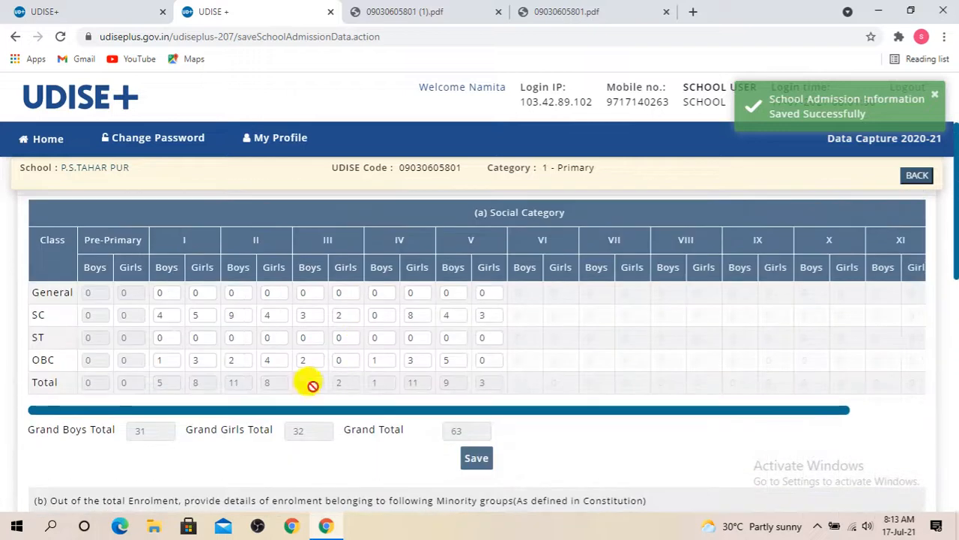
scroll(275, 412, down, 1)
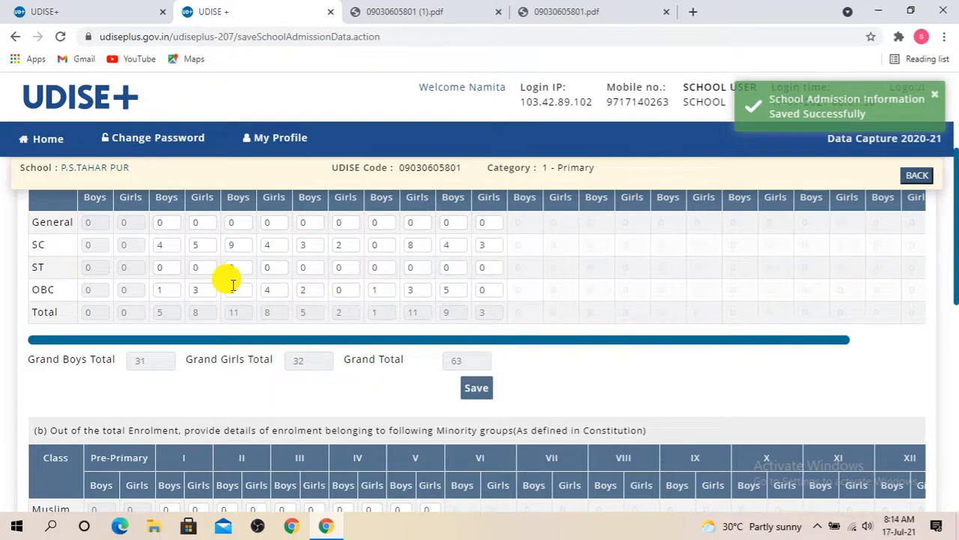
scroll(236, 294, down, 1)
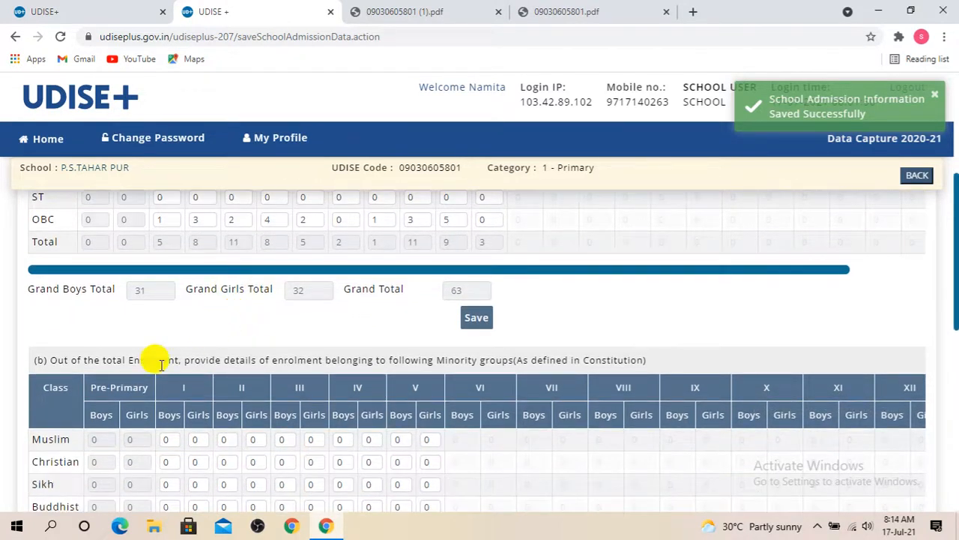
scroll(161, 330, down, 1)
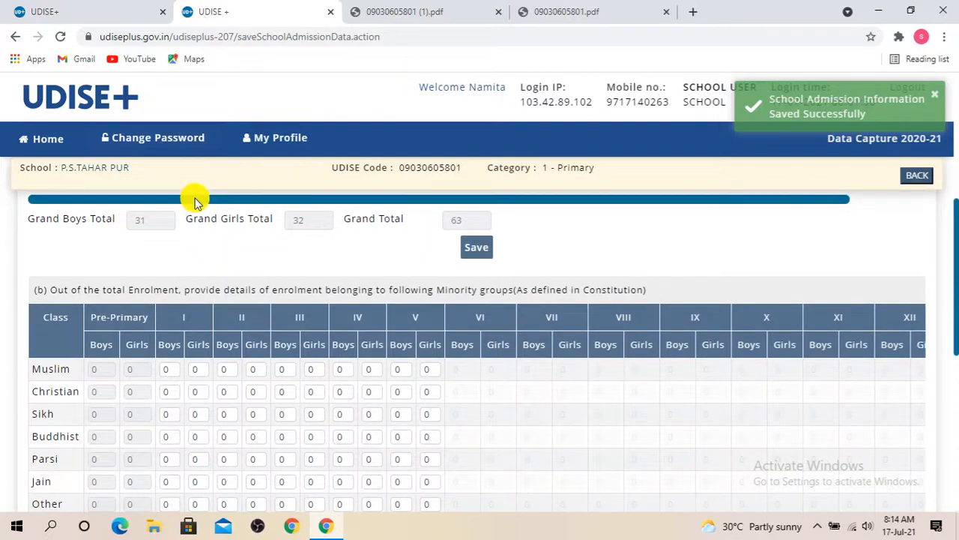
scroll(192, 197, down, 1)
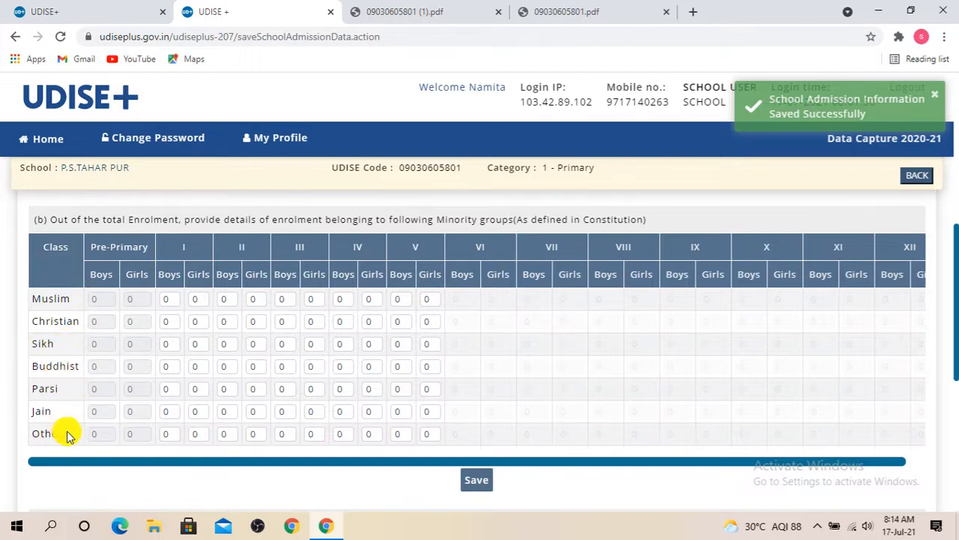
scroll(499, 436, down, 1)
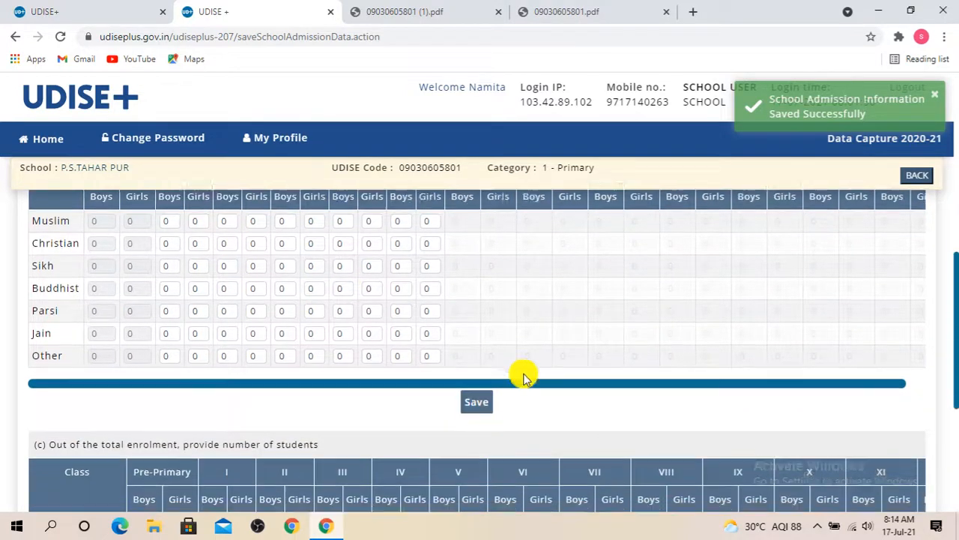
Review the 4.2 (c) AADHAAR and BPL and (d) transgender tables, then complete form 4.2 and continue to 4.3
scroll(525, 374, down, 3)
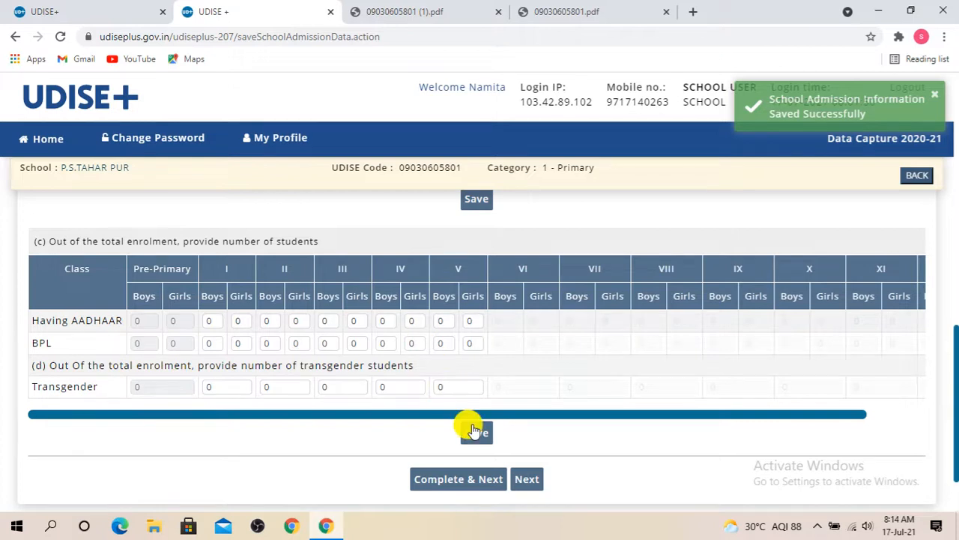
scroll(475, 426, down, 1)
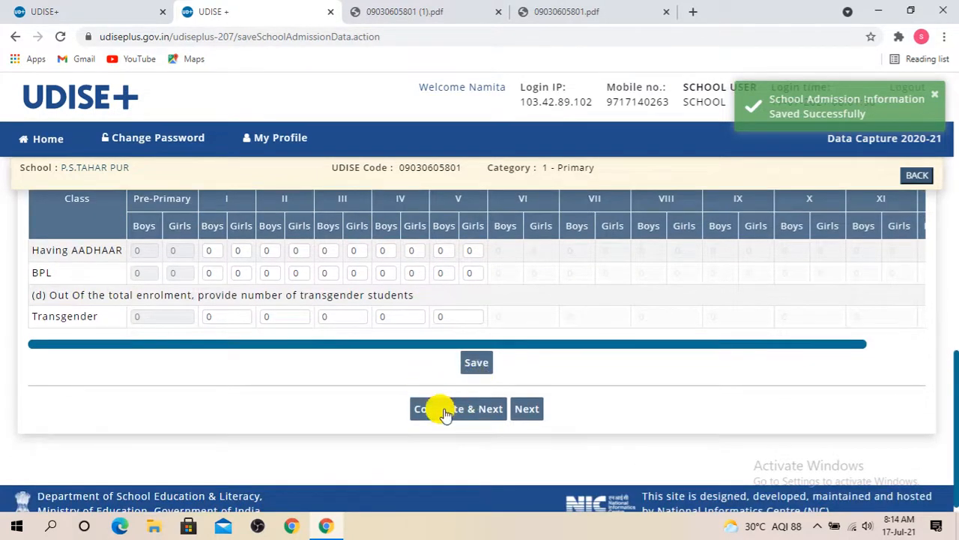
click(481, 413)
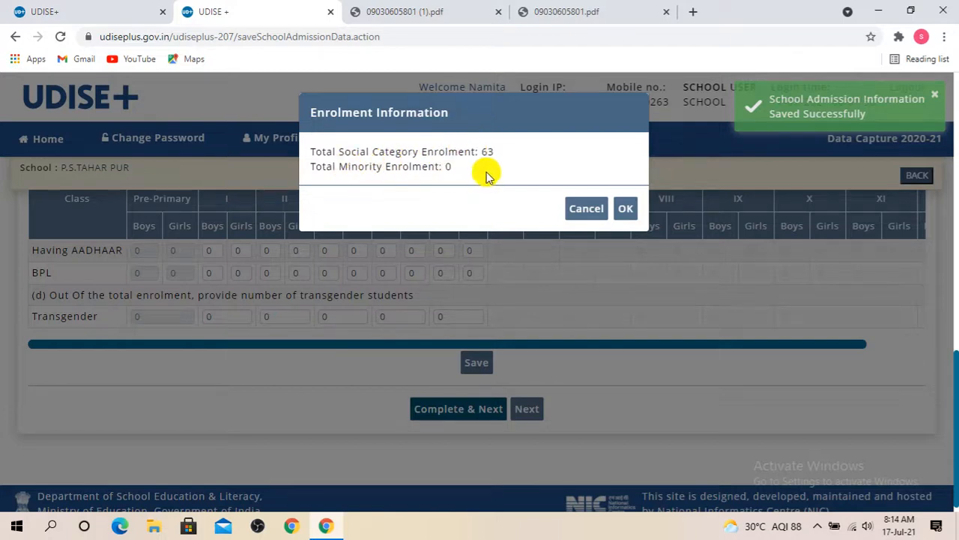
click(629, 213)
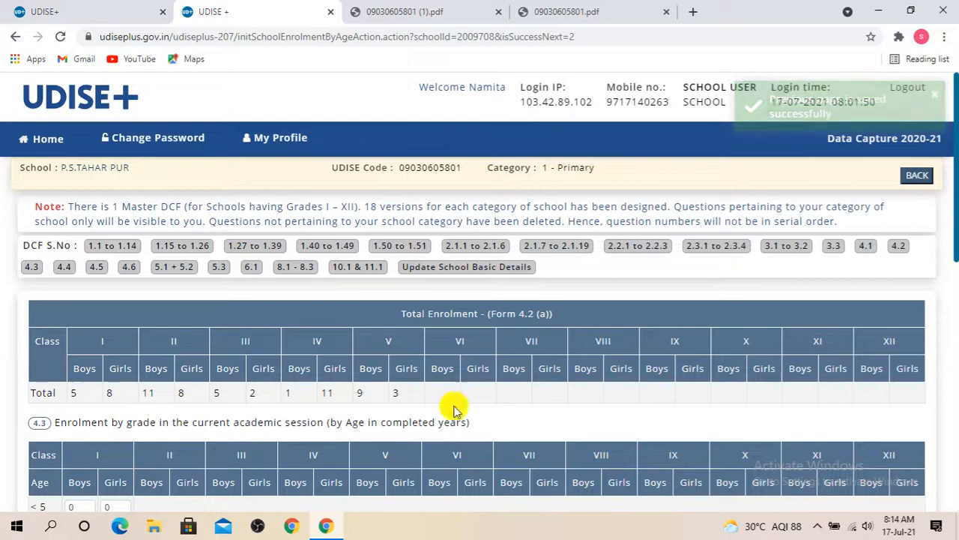
Examine the 4.3 age-wise enrolment table and compare its totals for grades I to V with the Form 4.2 (a) totals
scroll(187, 362, down, 1)
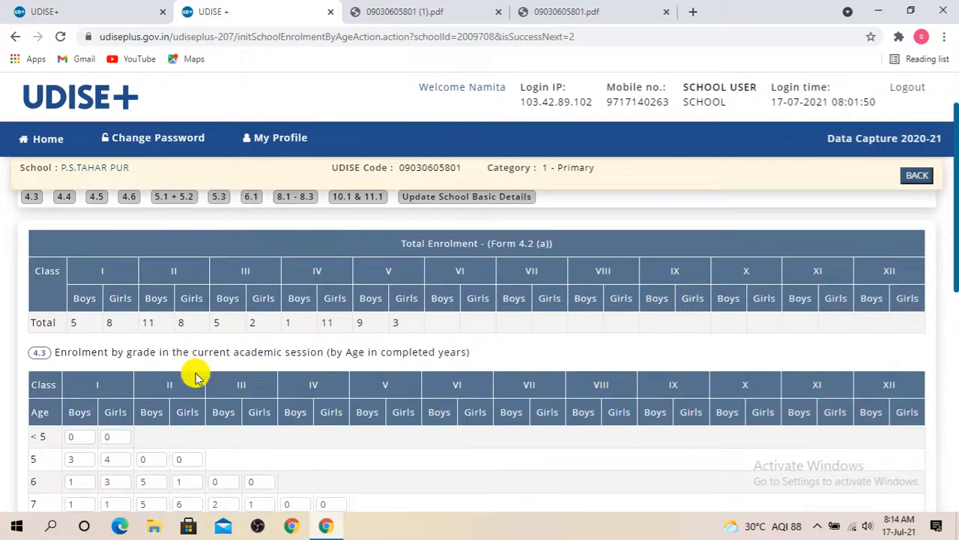
scroll(126, 378, up, 1)
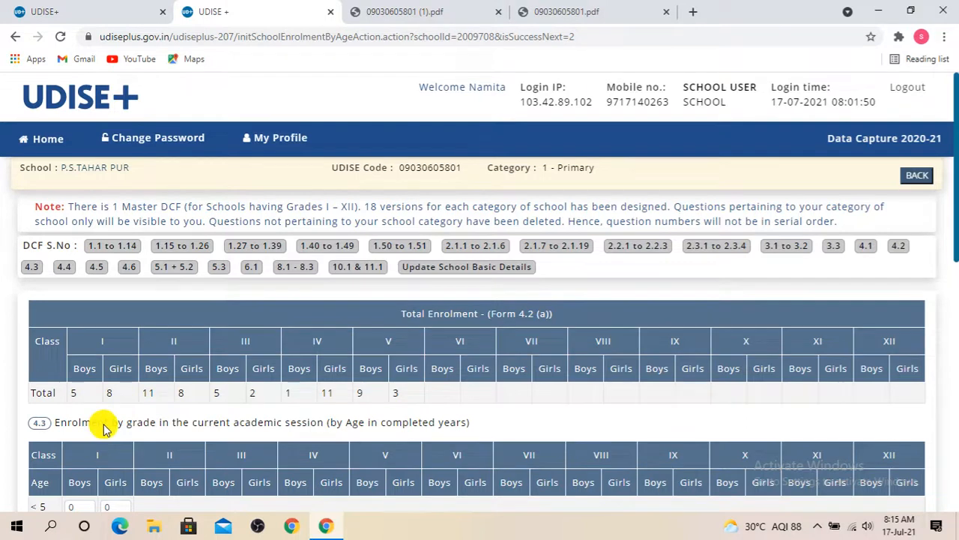
scroll(104, 430, down, 1)
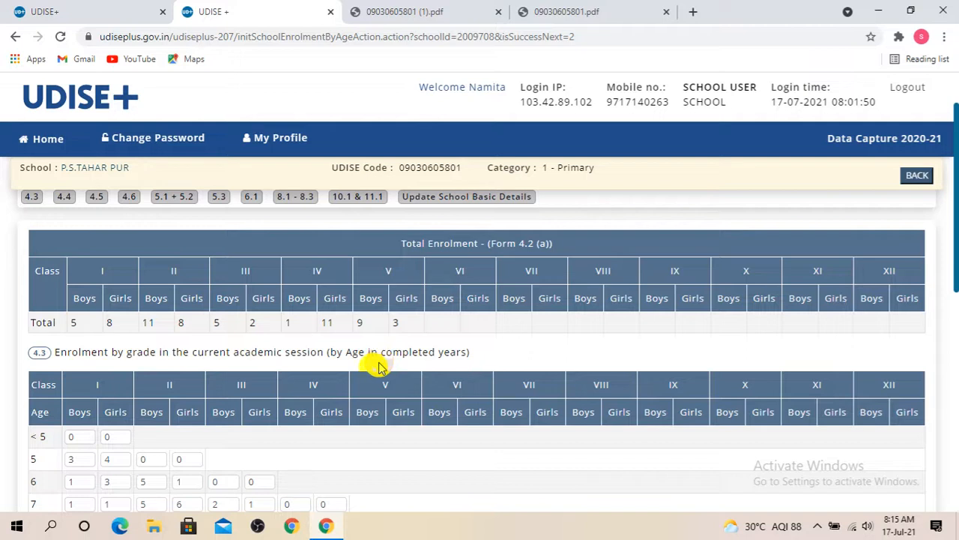
scroll(378, 367, down, 1)
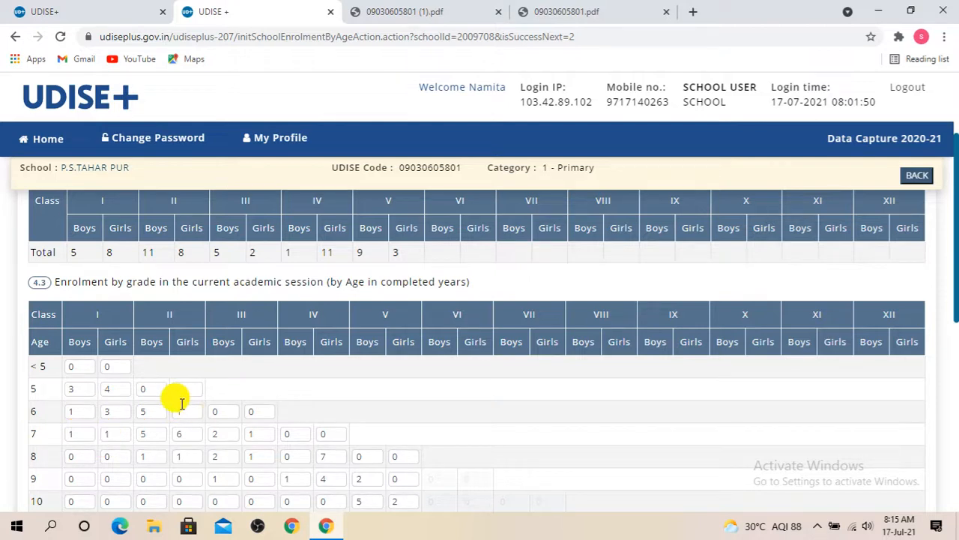
scroll(181, 405, down, 2)
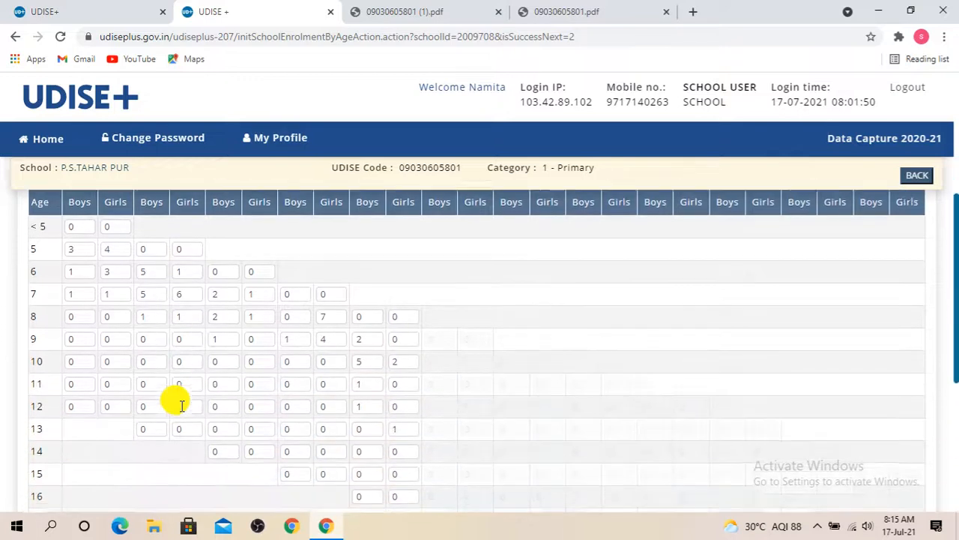
scroll(182, 411, up, 3)
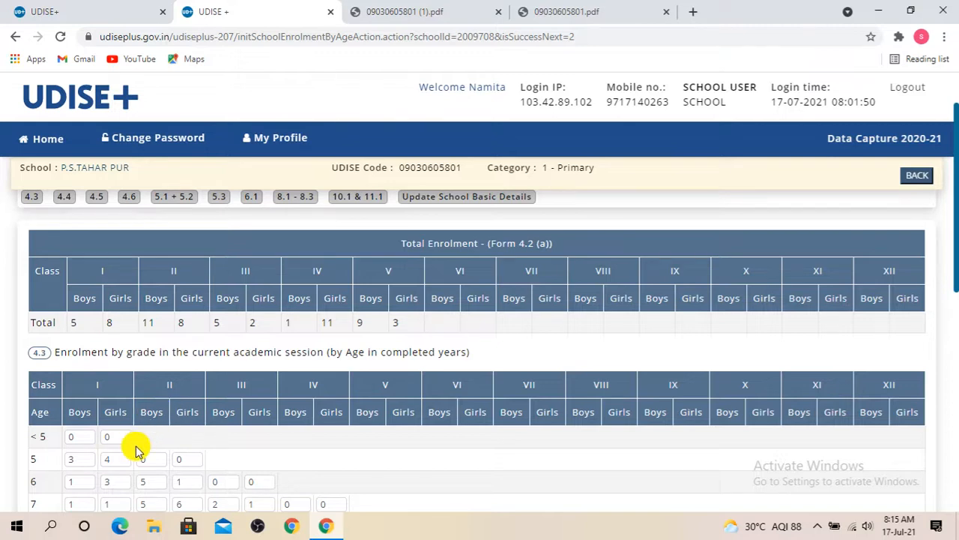
scroll(127, 446, down, 1)
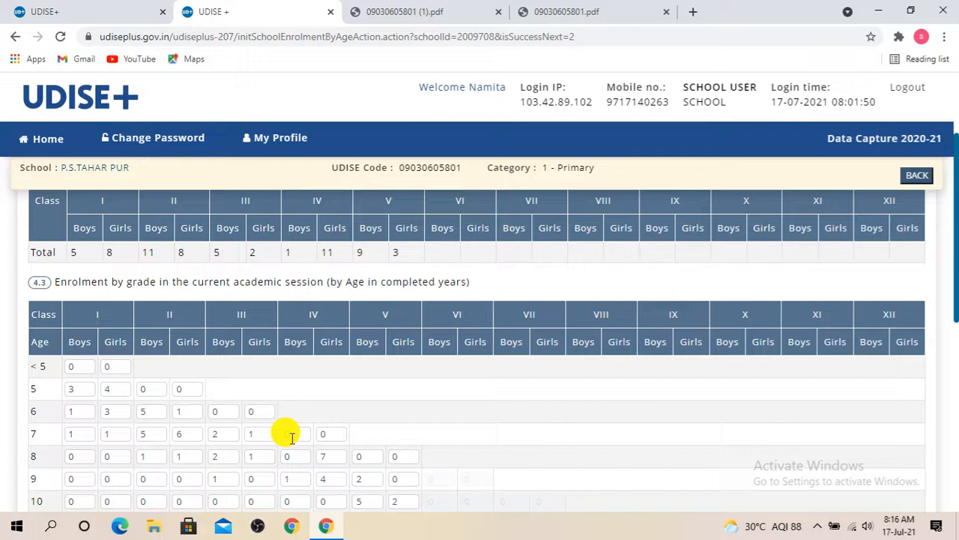
scroll(356, 411, down, 6)
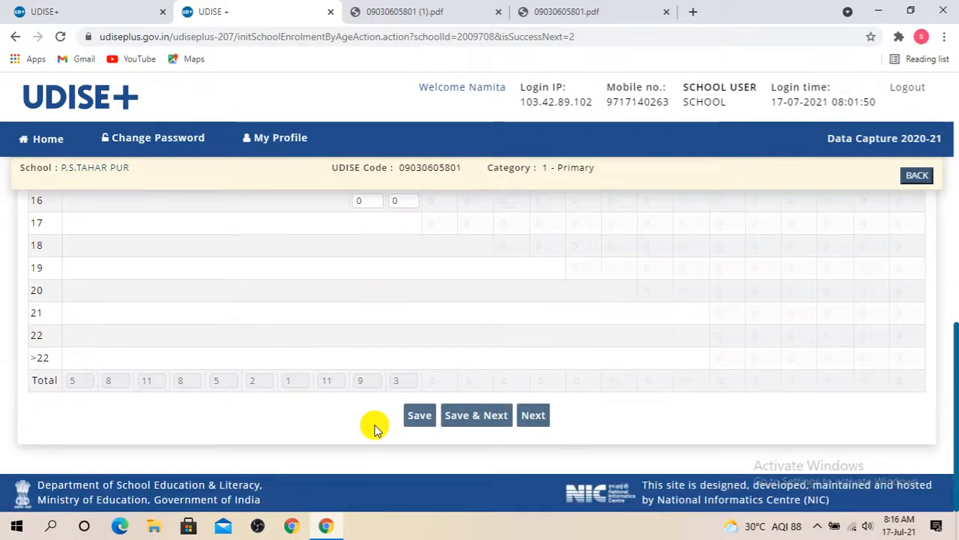
scroll(488, 420, up, 1)
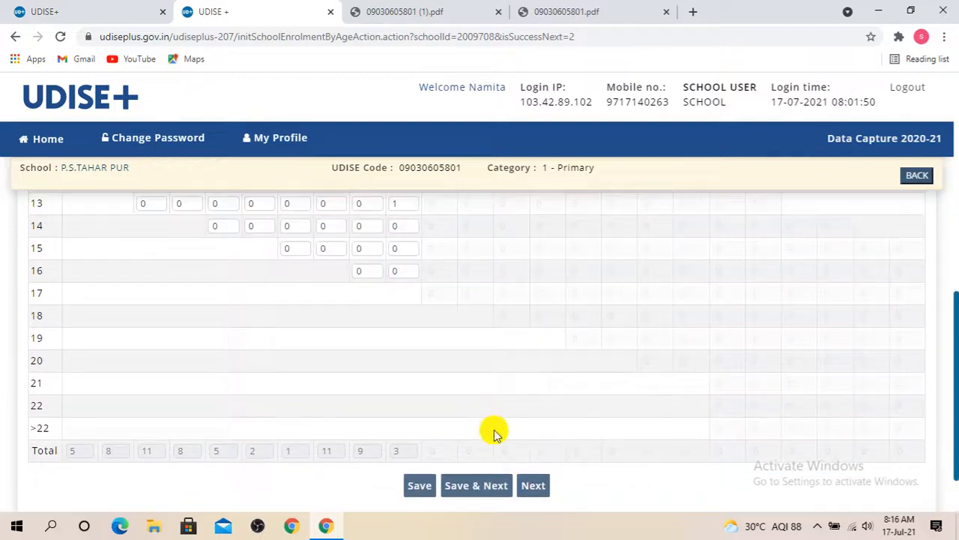
scroll(494, 430, up, 7)
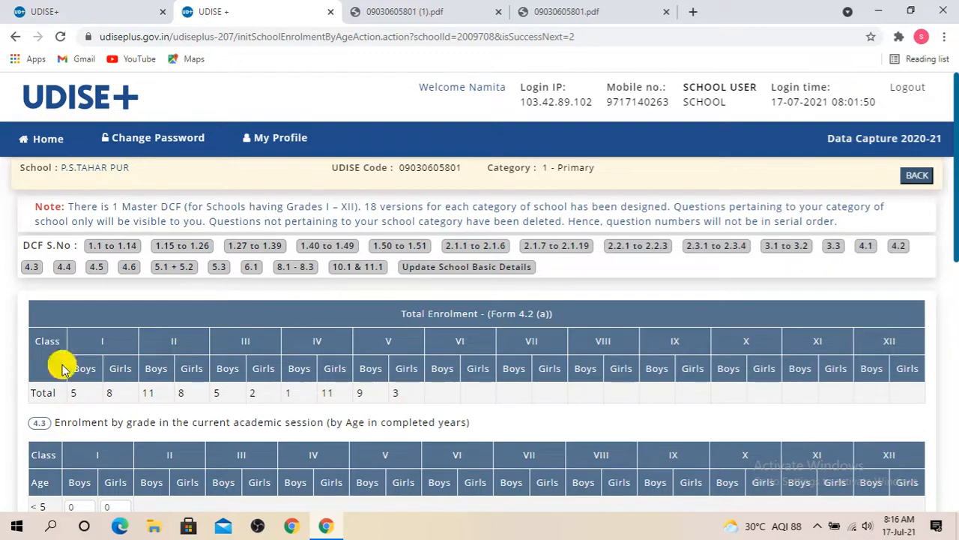
Open form 4.4, review the Hindi medium enrolment against the 4.2 (a) totals, and save it, continuing to 4.5
click(63, 270)
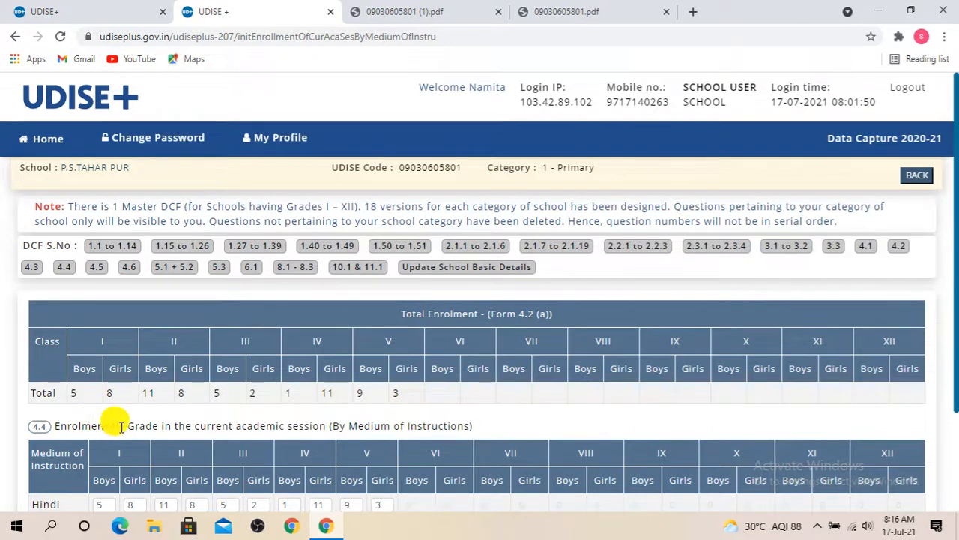
scroll(333, 420, down, 2)
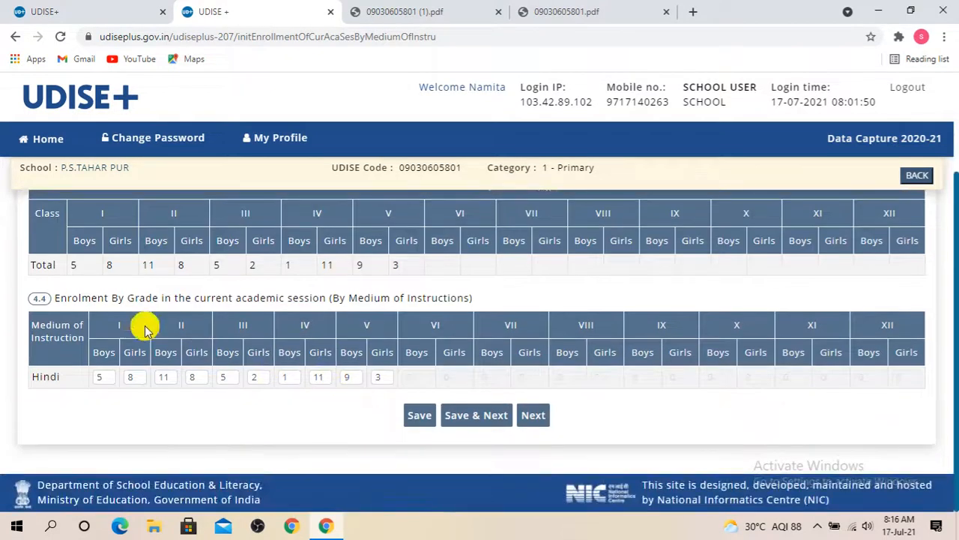
scroll(84, 310, up, 1)
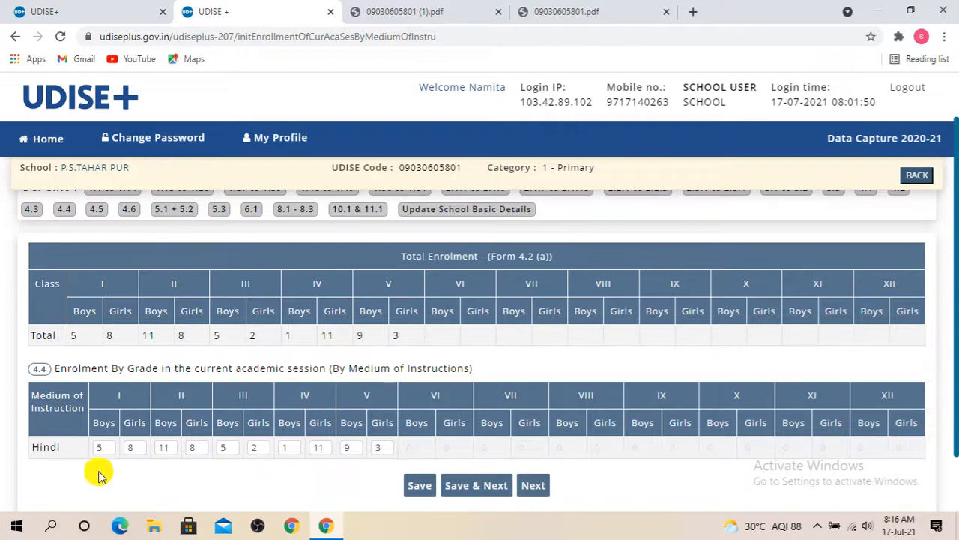
scroll(463, 478, down, 1)
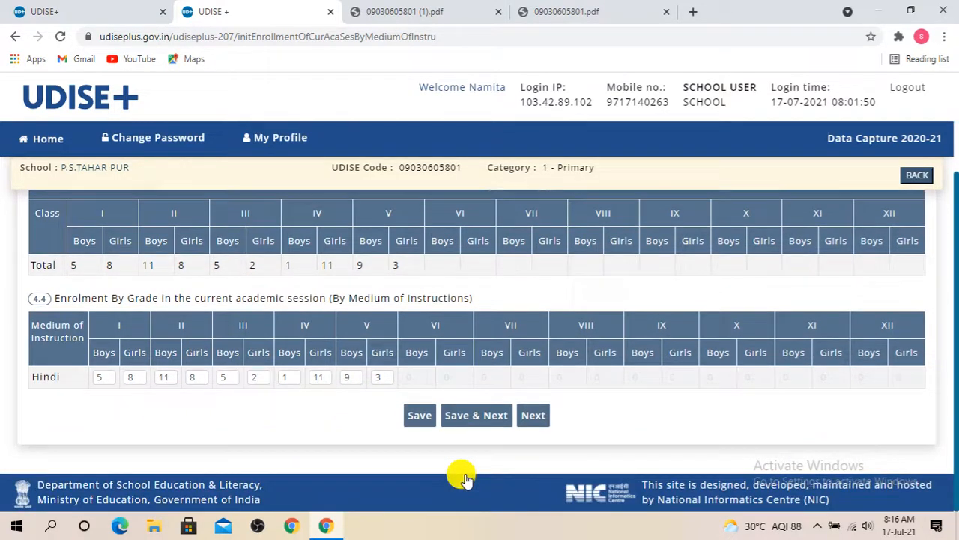
click(478, 416)
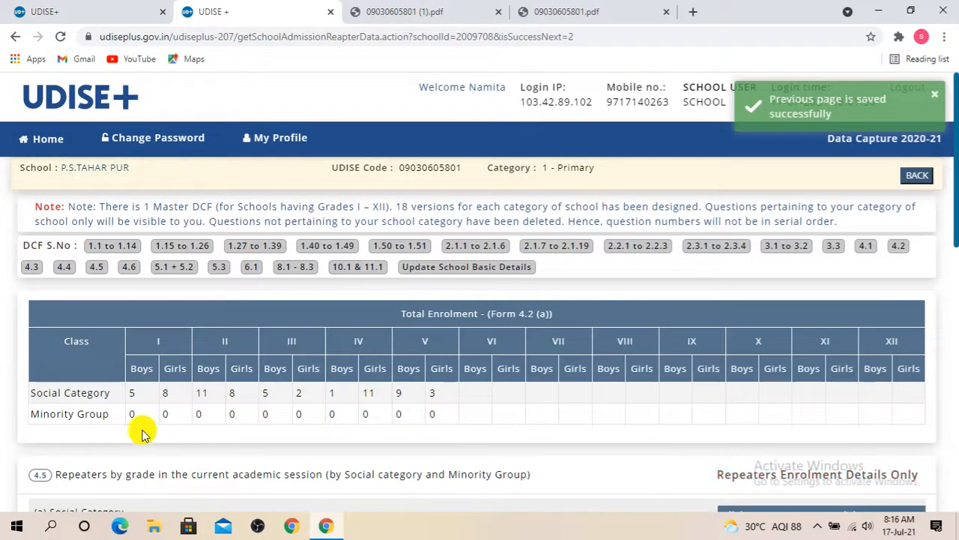
Examine the 4.5 repeaters tables by social category and minority group alongside the Form 4.2 (a) total enrolment
scroll(150, 436, down, 1)
scroll(325, 364, up, 1)
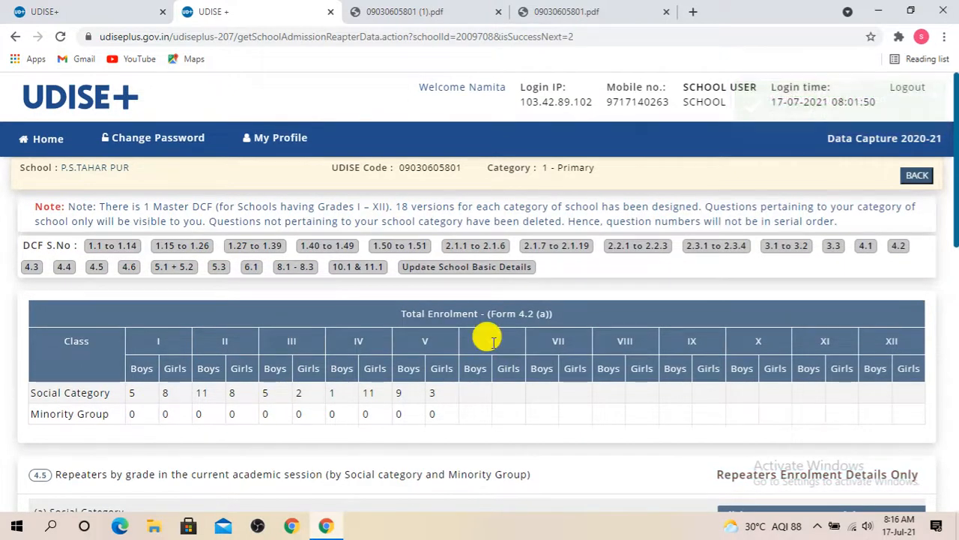
scroll(375, 403, down, 1)
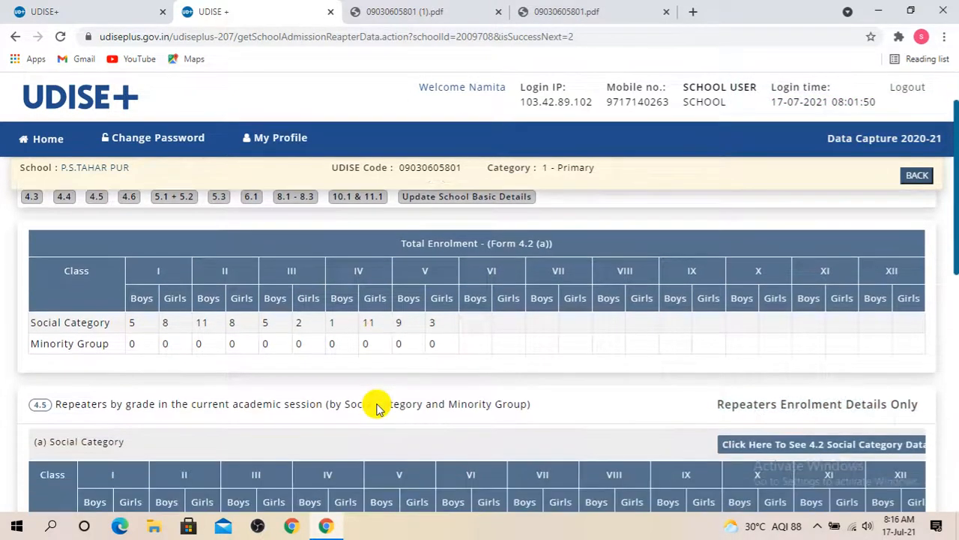
scroll(337, 422, down, 1)
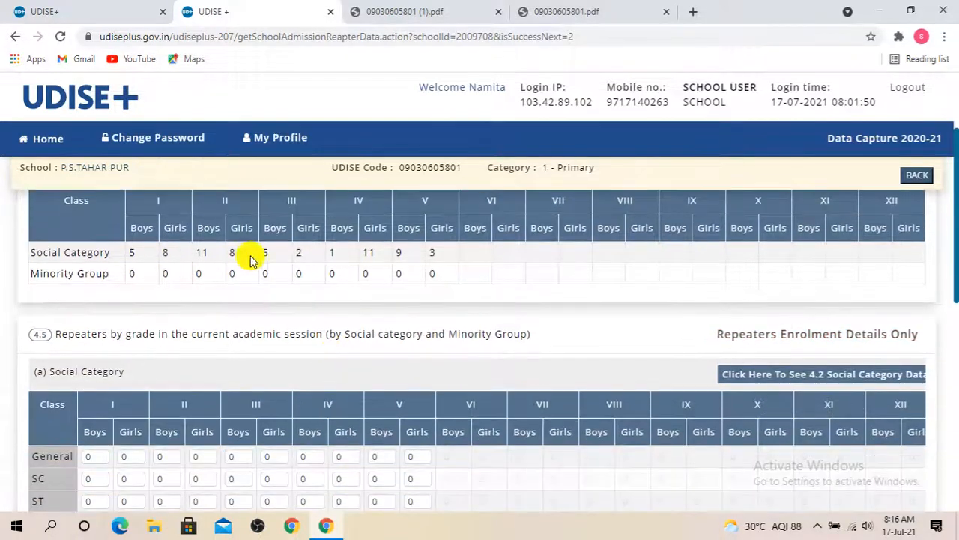
scroll(244, 402, down, 1)
scroll(247, 416, down, 2)
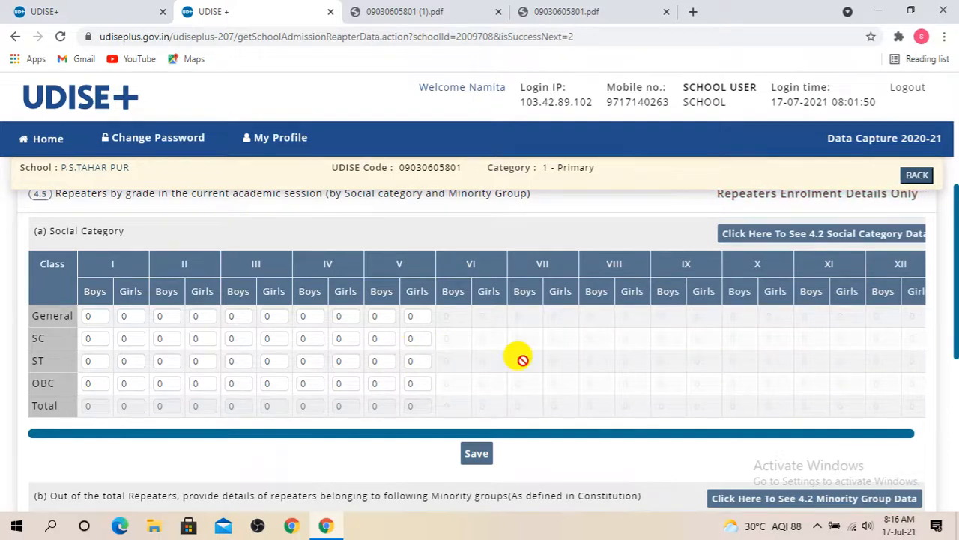
scroll(518, 357, down, 2)
scroll(210, 405, down, 1)
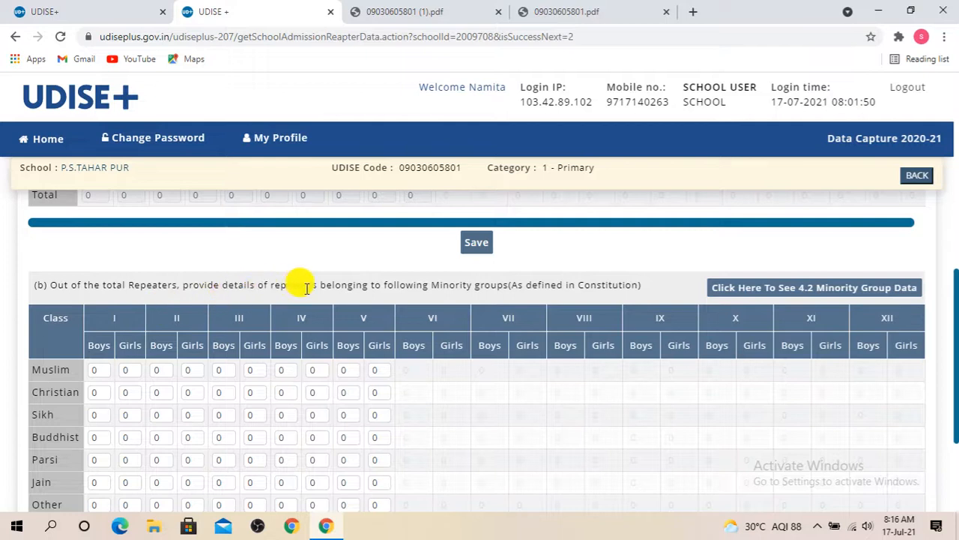
scroll(387, 283, down, 1)
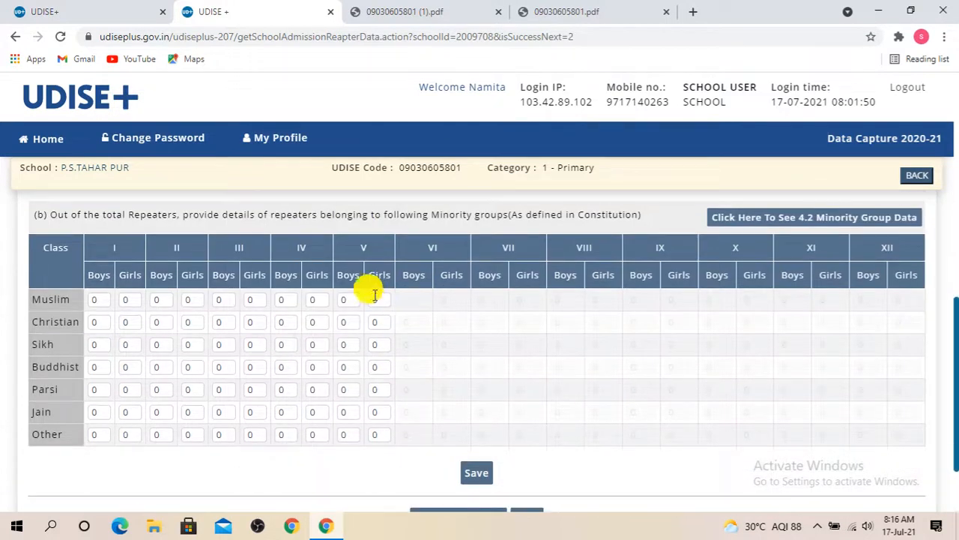
scroll(285, 349, down, 2)
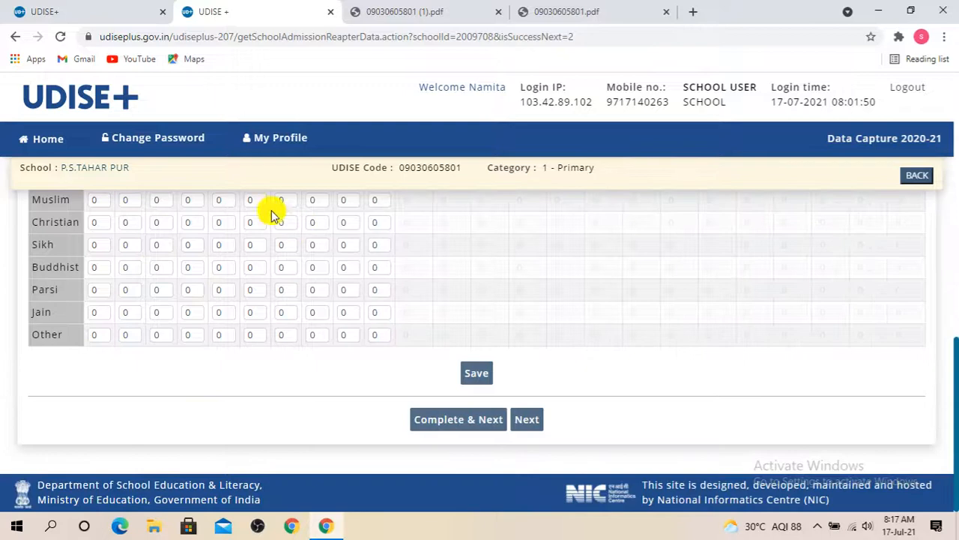
scroll(347, 325, up, 6)
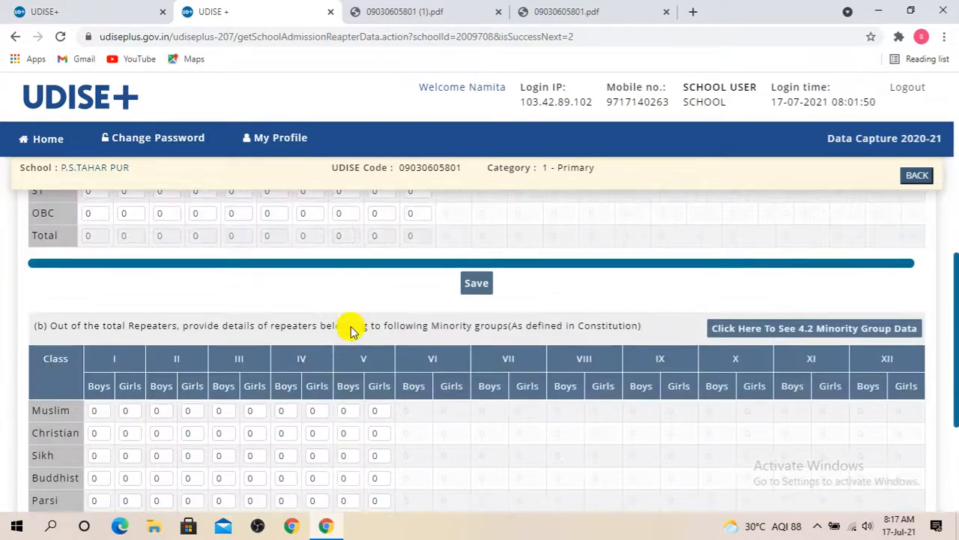
Open form 4.6 and examine the enrolment of children with special needs by impairment type alongside the Form 4.2 (a) totals
scroll(347, 325, up, 3)
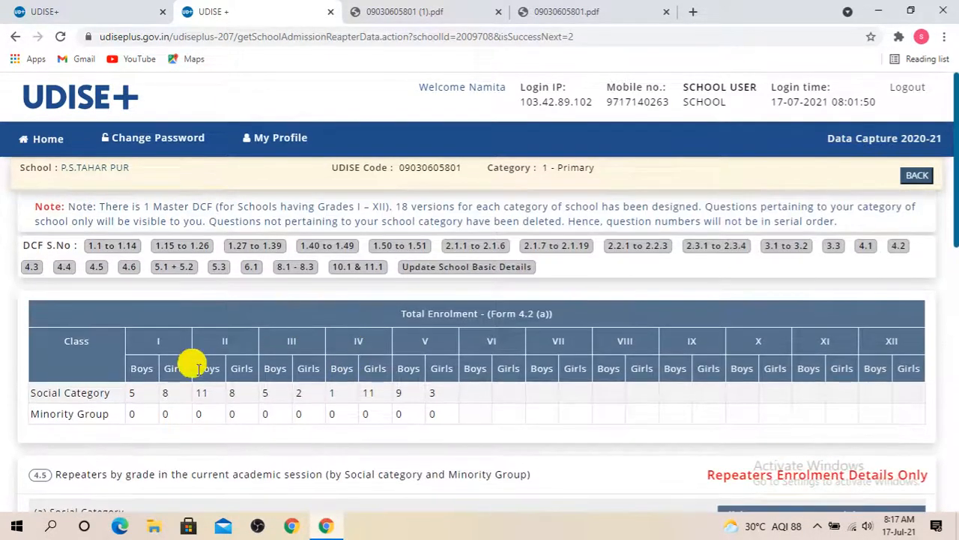
click(130, 267)
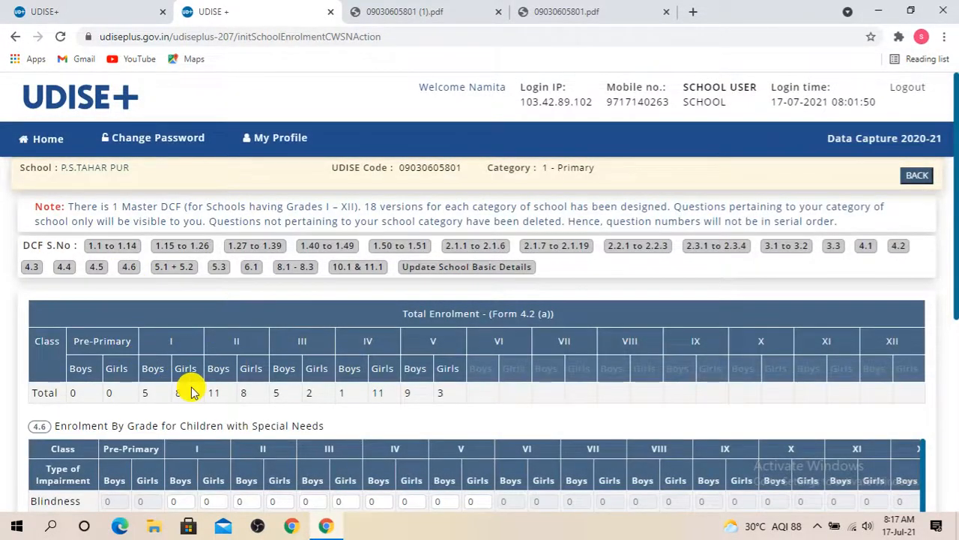
scroll(188, 387, down, 2)
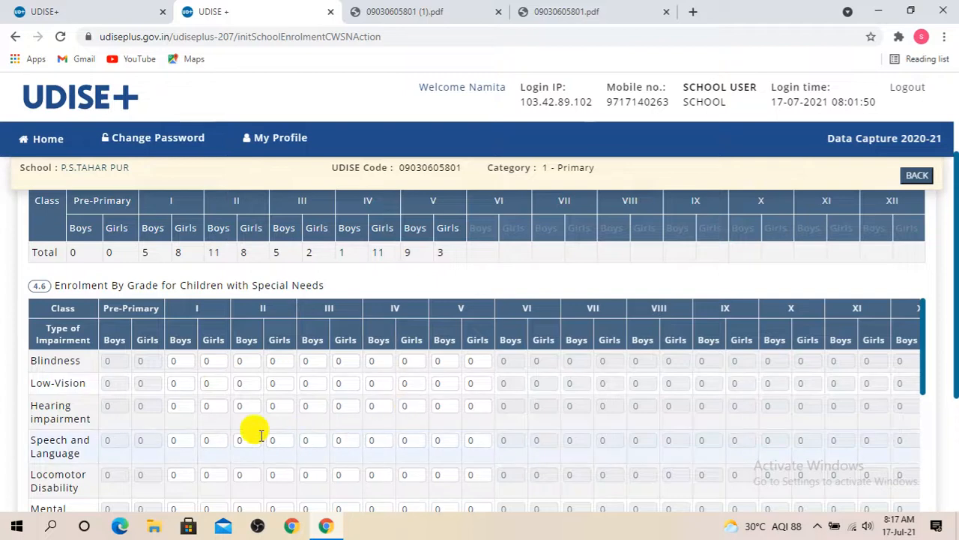
scroll(224, 428, down, 1)
scroll(244, 430, up, 1)
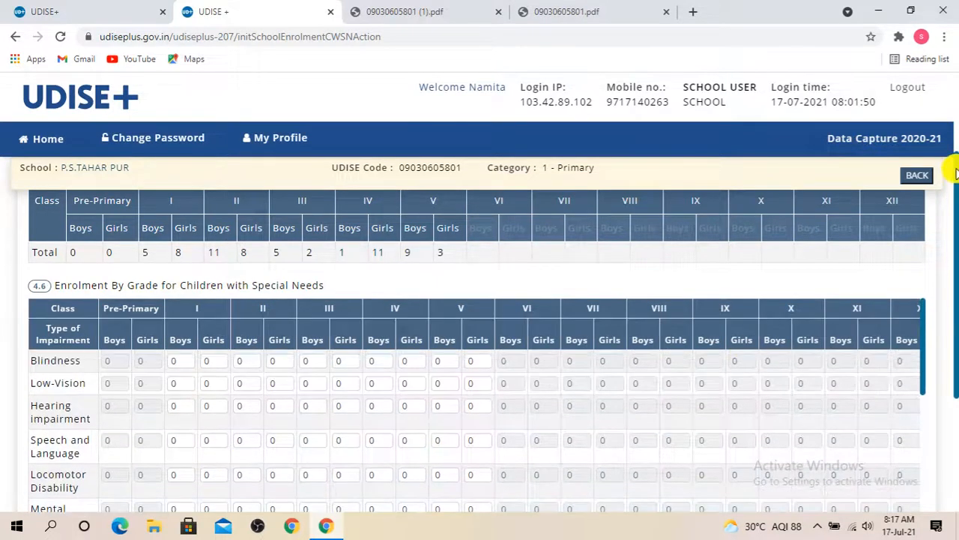
scroll(954, 187, down, 2)
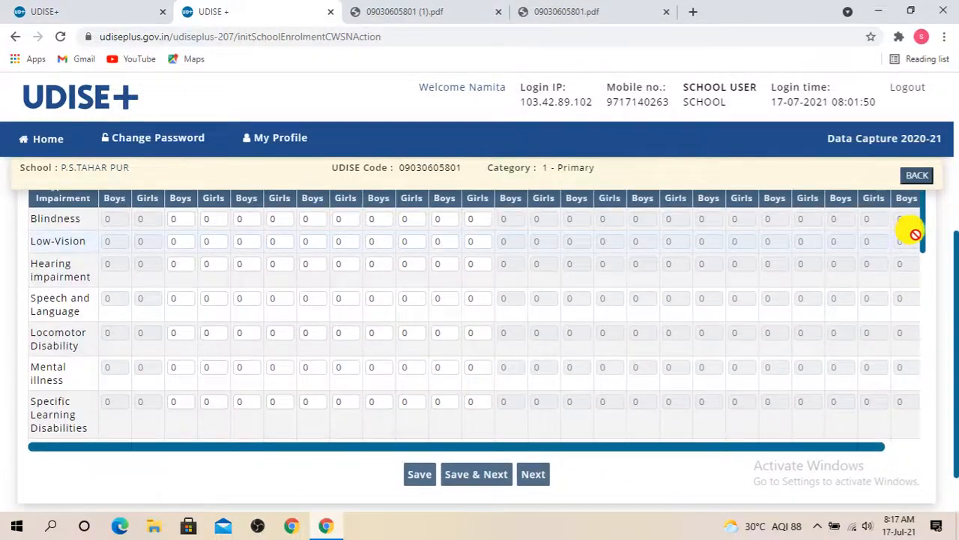
drag(923, 241, 938, 162)
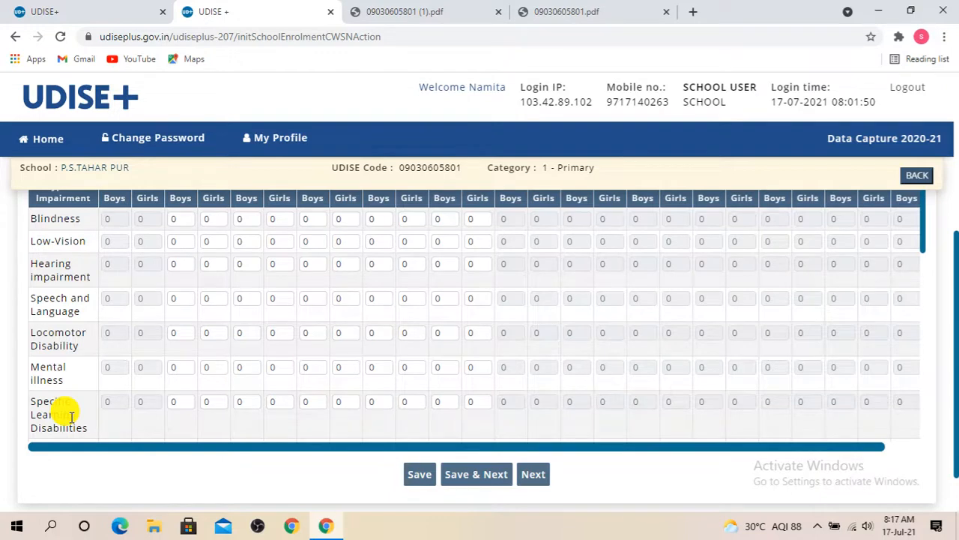
scroll(306, 319, up, 2)
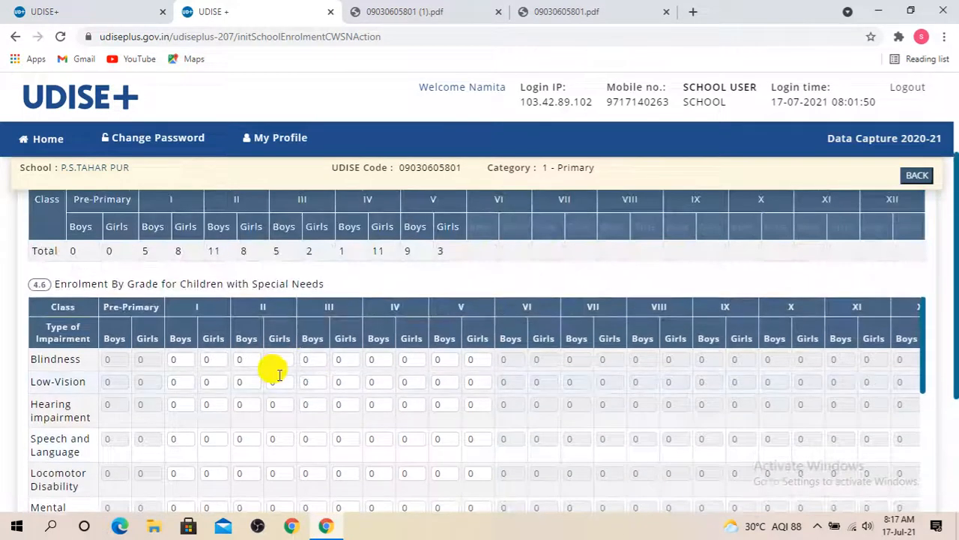
scroll(234, 339, down, 1)
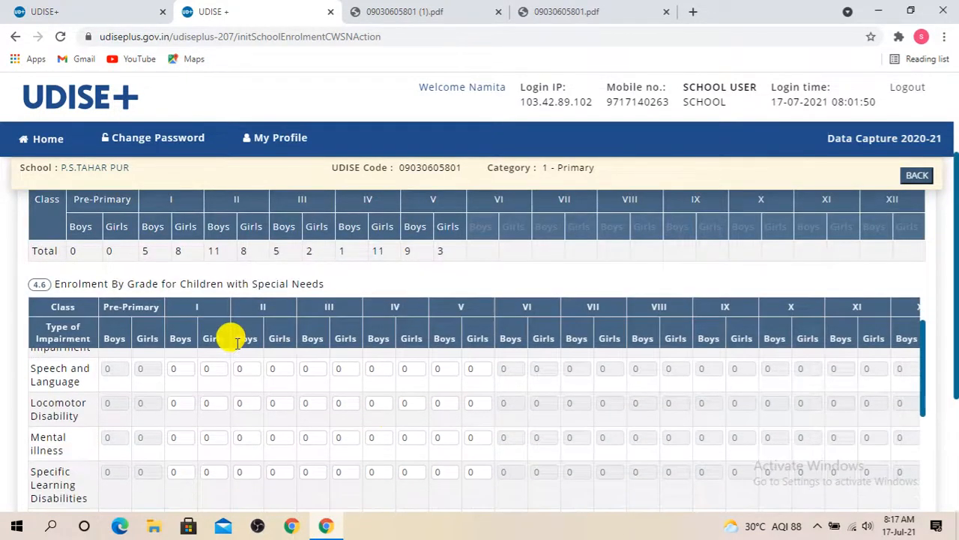
scroll(232, 339, up, 1)
drag(956, 285, 956, 387)
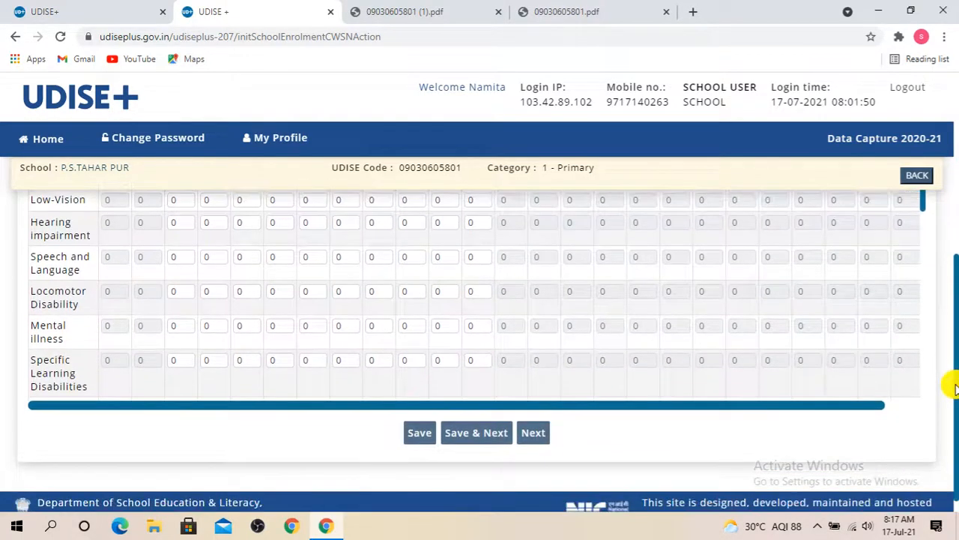
scroll(296, 431, up, 3)
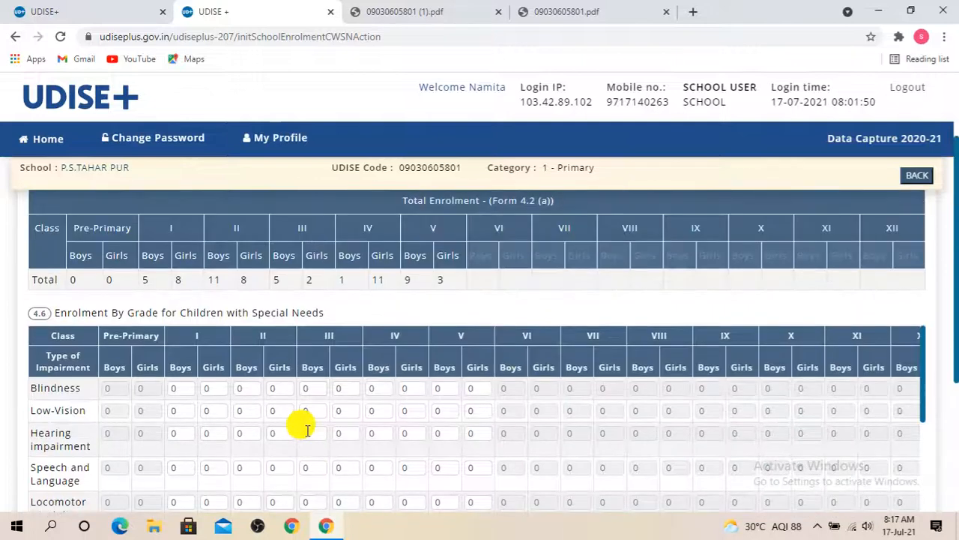
scroll(321, 435, up, 2)
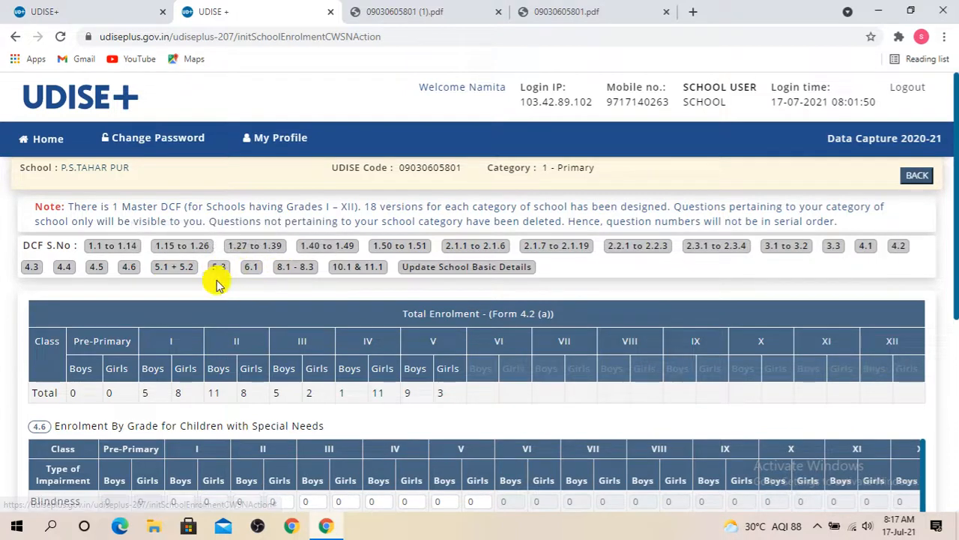
Open form 5.1 + 5.2, review the facilities provided to primary children in the previous academic year, and continue to 5.3
click(168, 268)
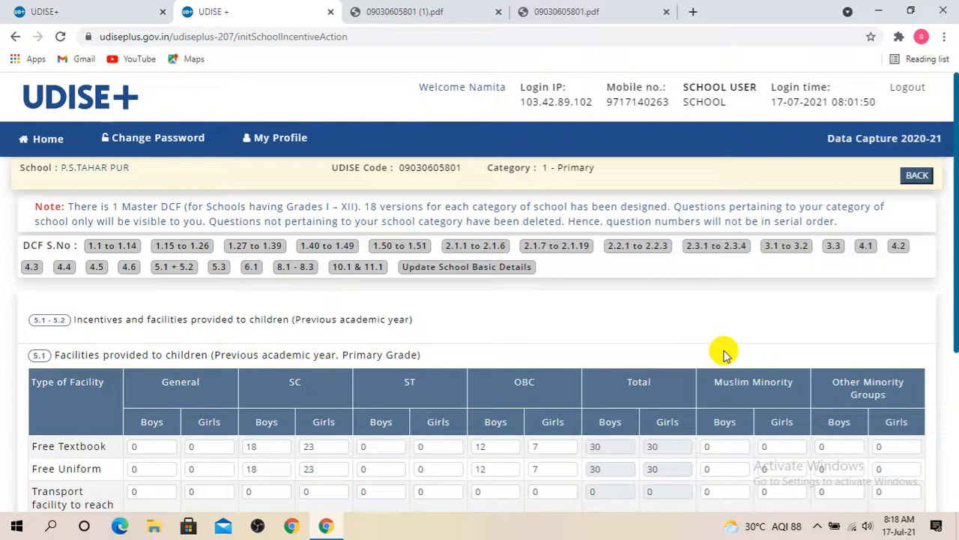
scroll(725, 375, down, 2)
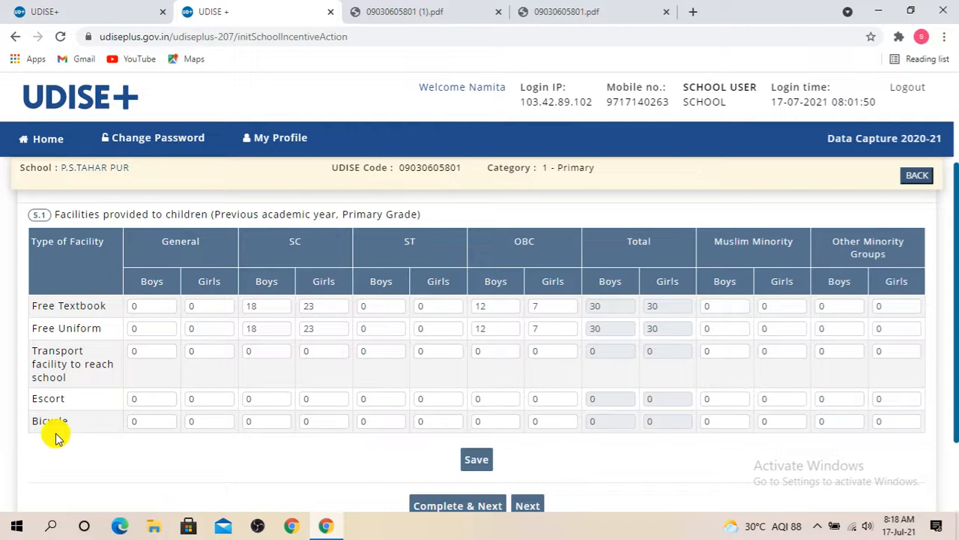
scroll(405, 420, down, 1)
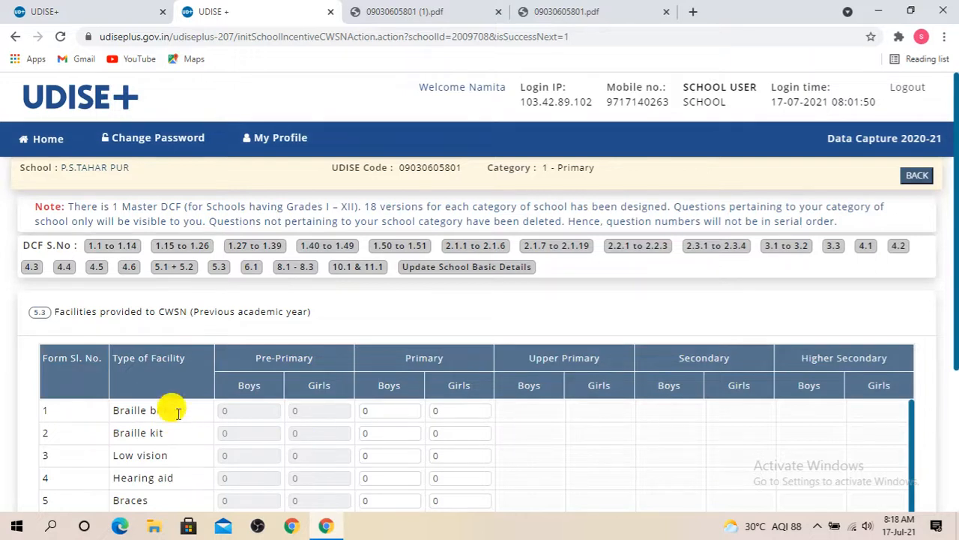
Review the 5.3 facilities for CWSN and the 6.1 Grade V examination results, moving on without saving to form 8.1 - 8.3
scroll(175, 418, down, 1)
scroll(314, 461, up, 1)
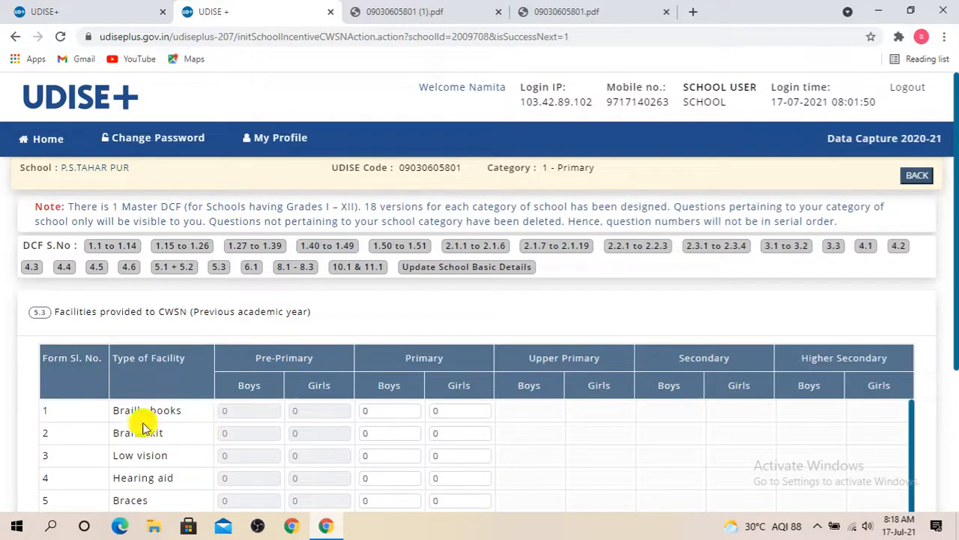
drag(954, 311, 951, 402)
click(534, 472)
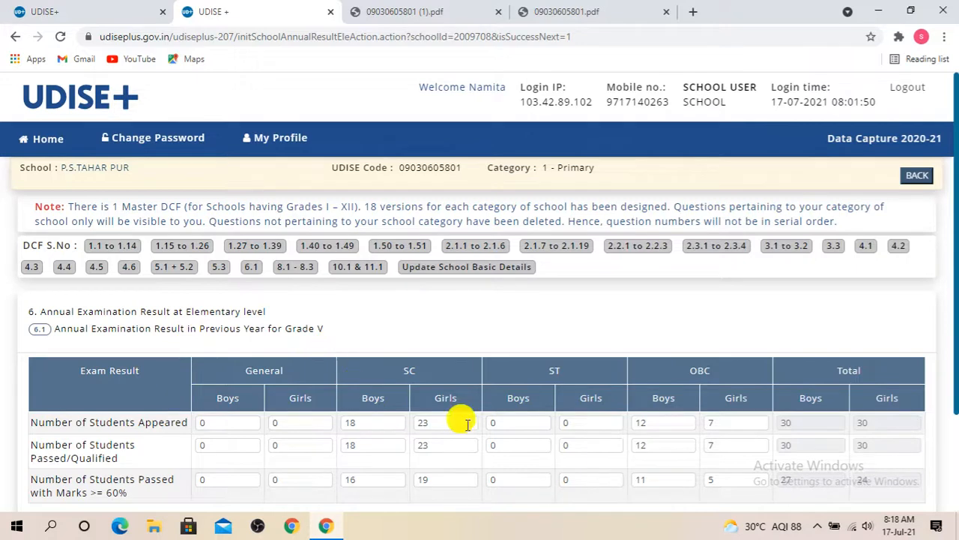
drag(954, 255, 955, 315)
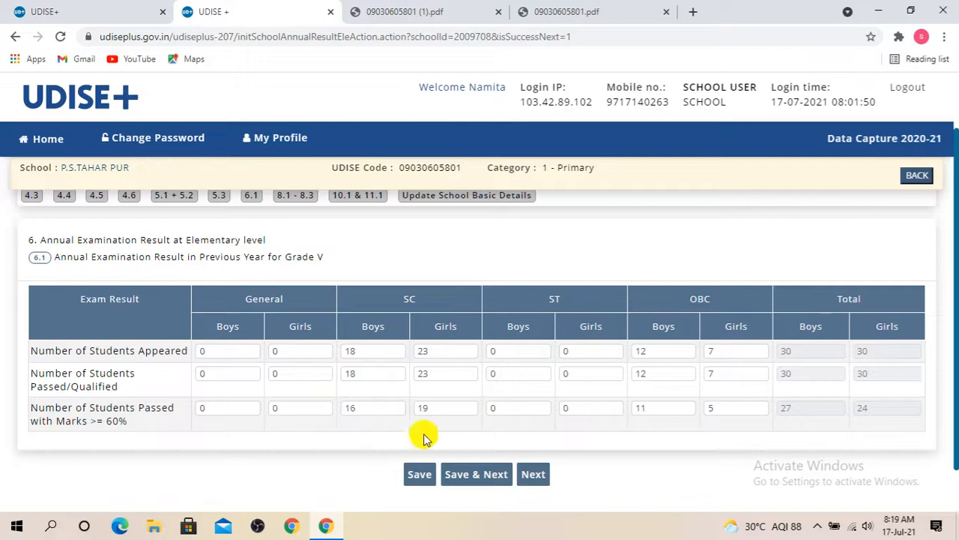
click(533, 474)
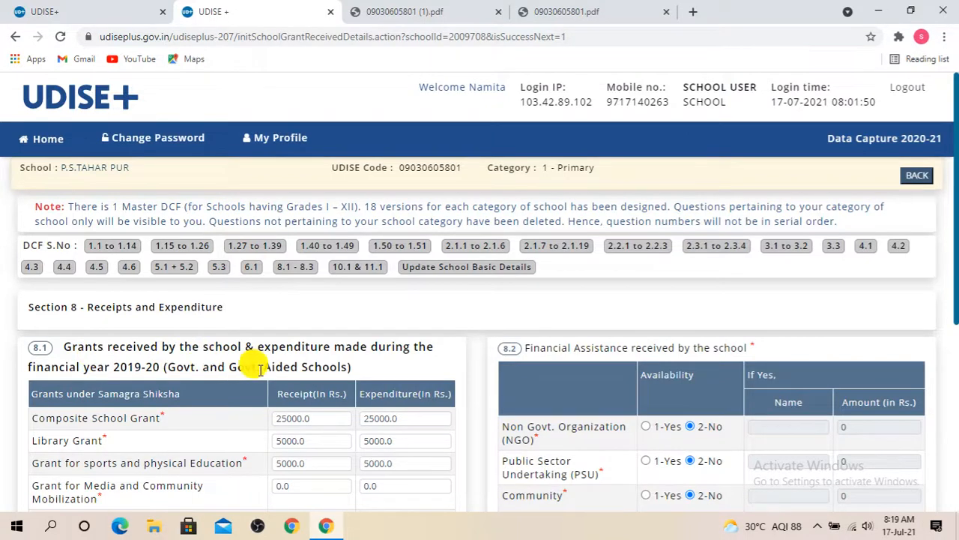
Review the 8.1 grants and 8.2 financial assistance, select Yes for the 8.3 Sports Equipments inventory register, and continue to form 10.1 & 11.1
scroll(343, 342, down, 1)
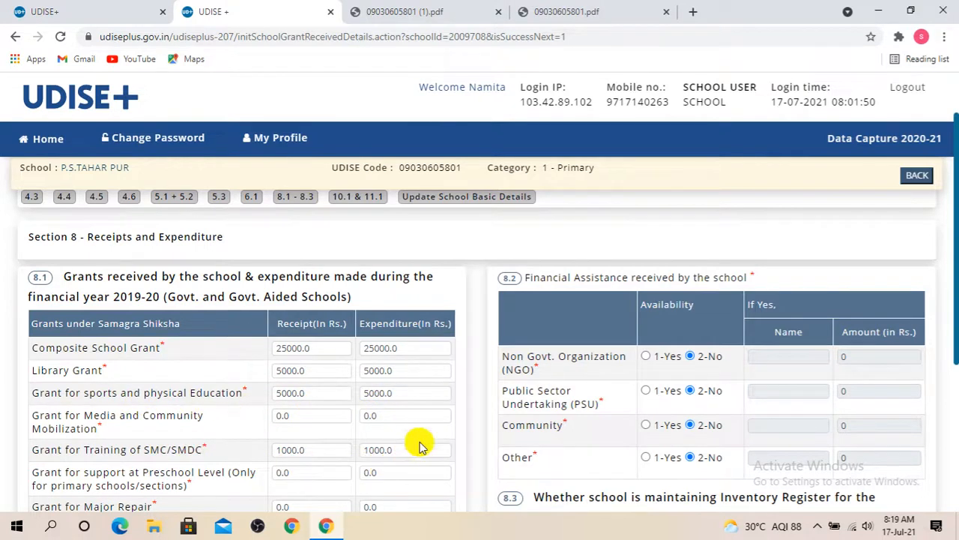
scroll(412, 439, down, 1)
scroll(326, 399, up, 4)
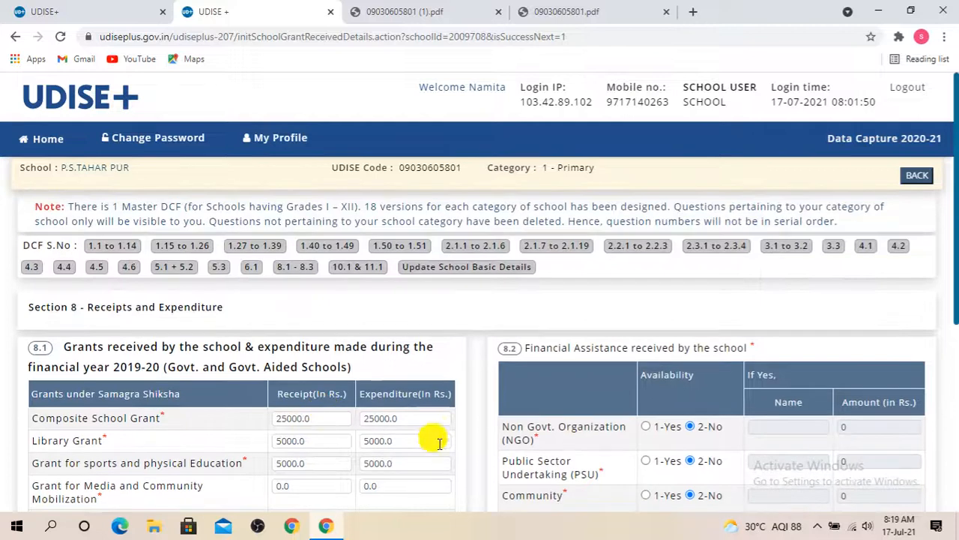
scroll(667, 424, down, 1)
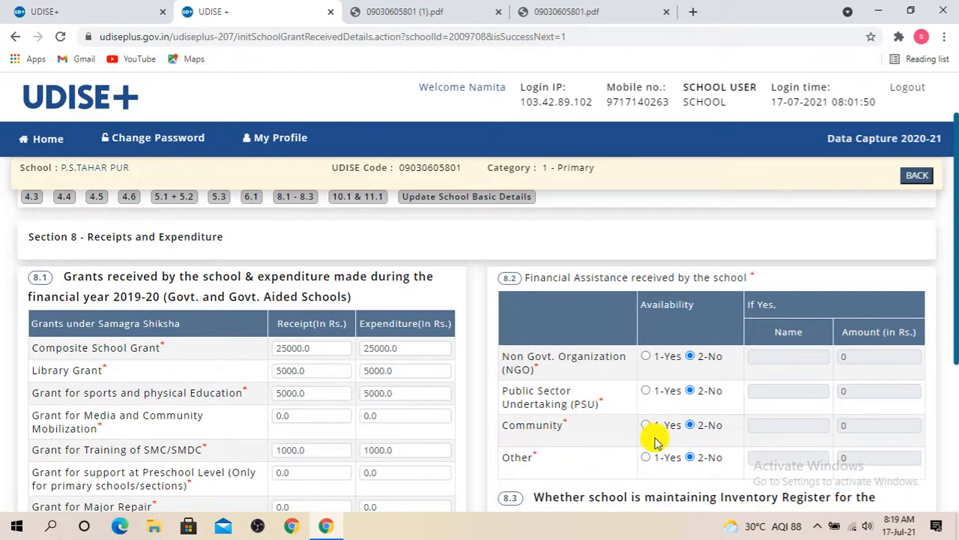
scroll(835, 439, down, 1)
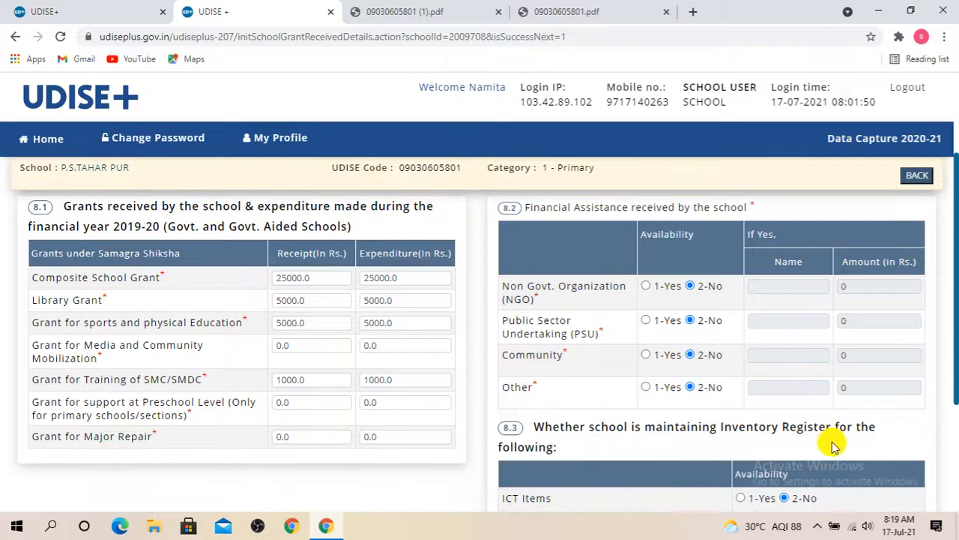
scroll(834, 446, down, 2)
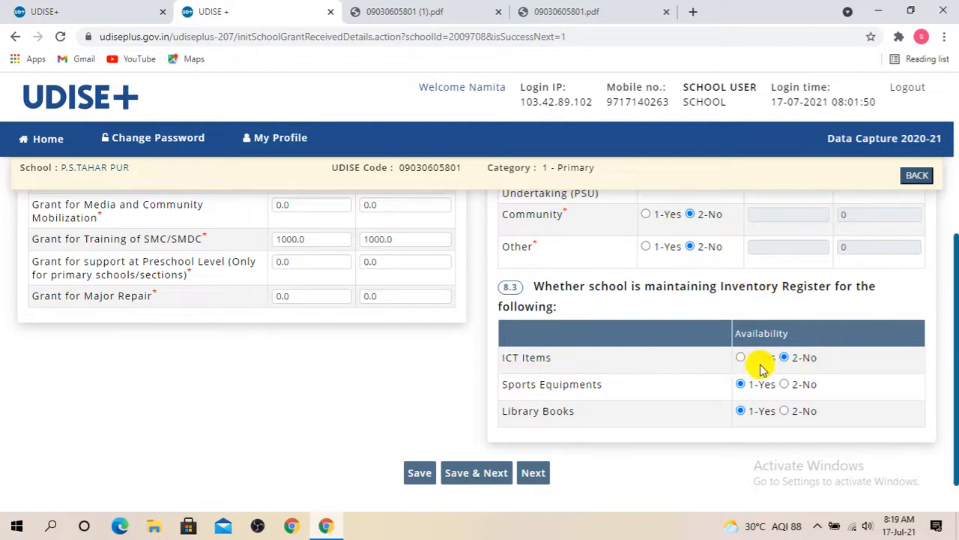
click(742, 385)
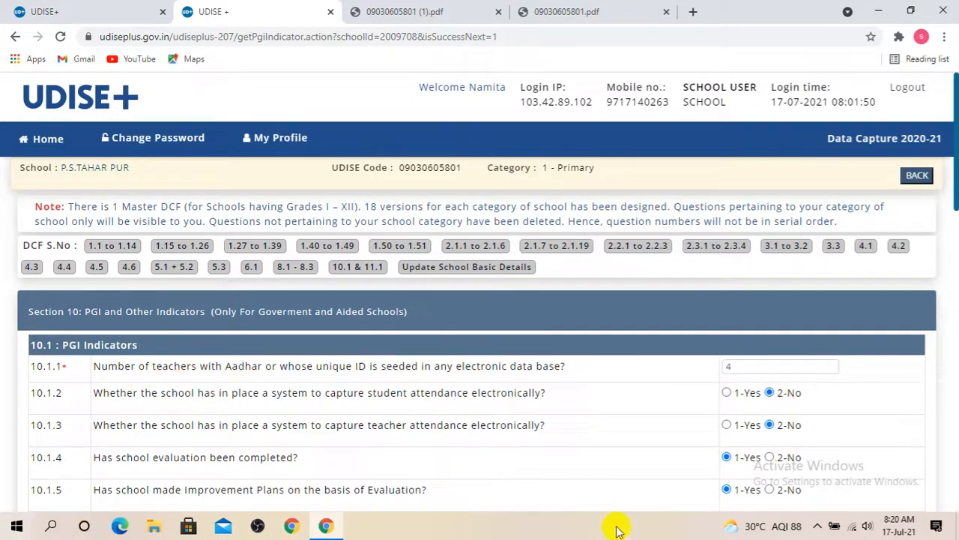
Review the section 10 PGI and other indicators and the section 11 school safety answers, and save and complete the form
scroll(910, 338, down, 1)
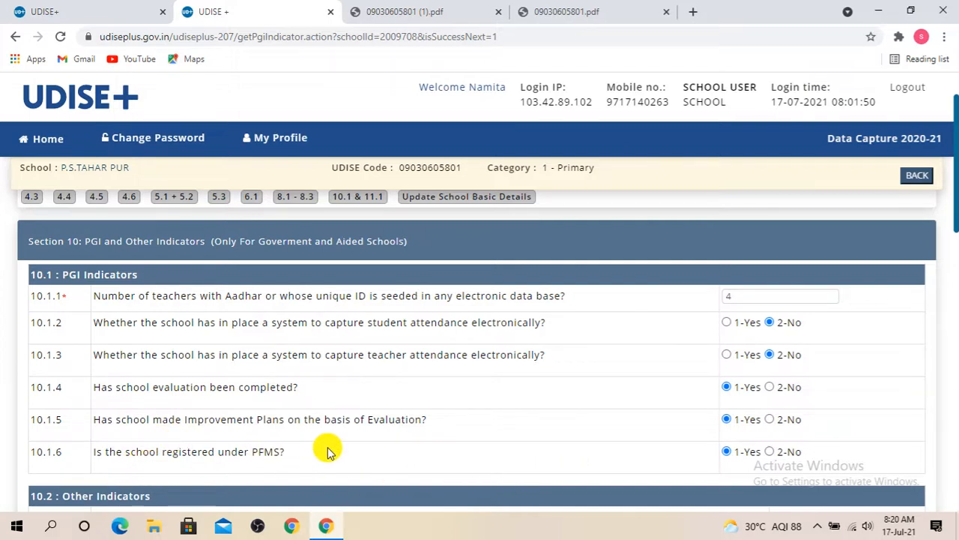
scroll(292, 462, down, 1)
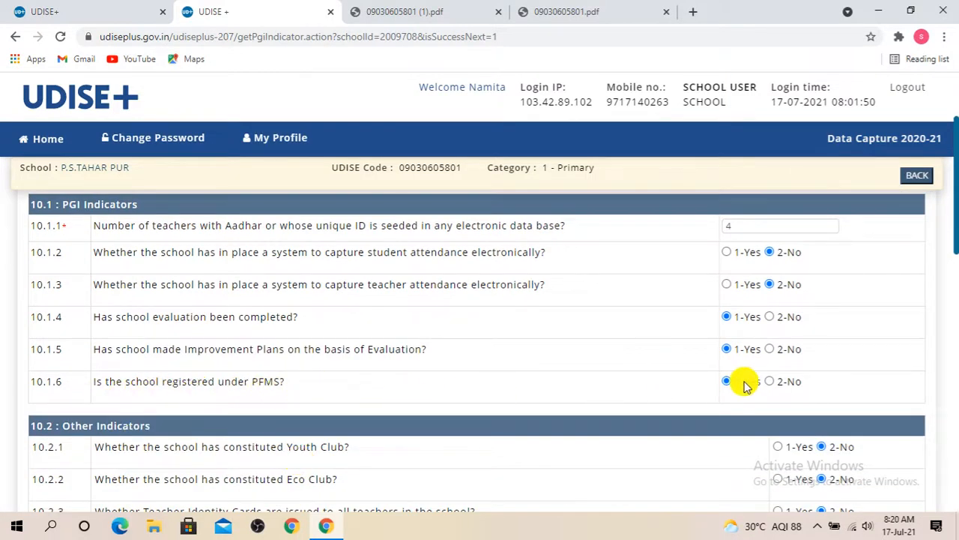
scroll(731, 380, down, 2)
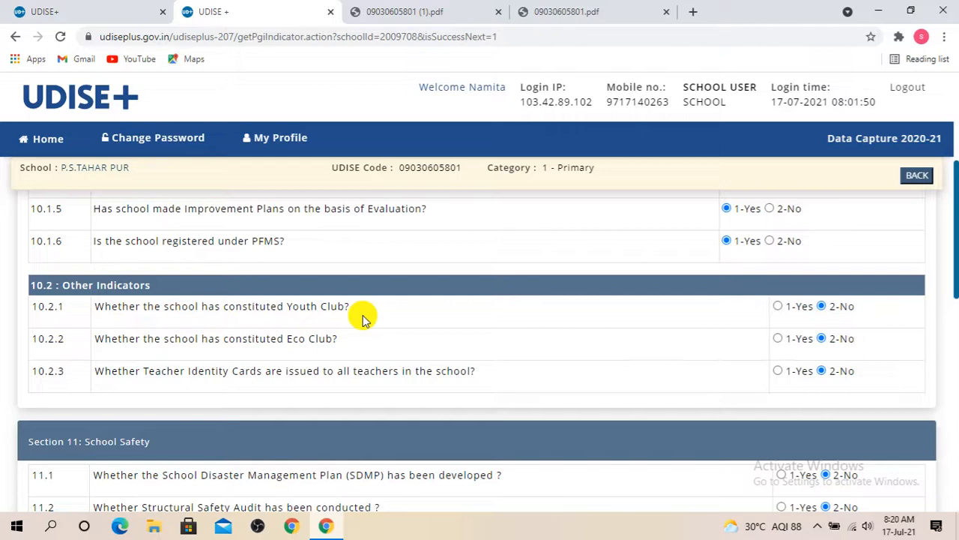
scroll(794, 401, down, 1)
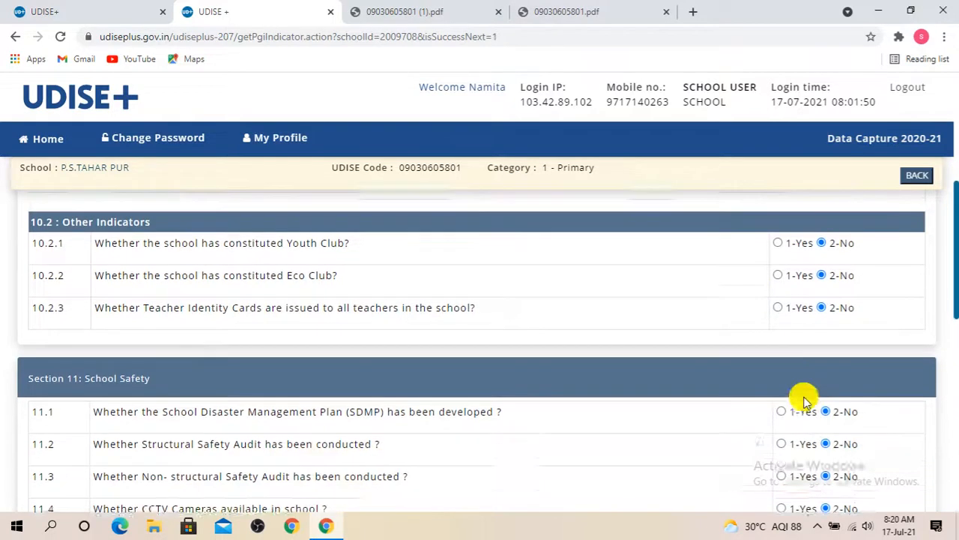
scroll(801, 404, down, 5)
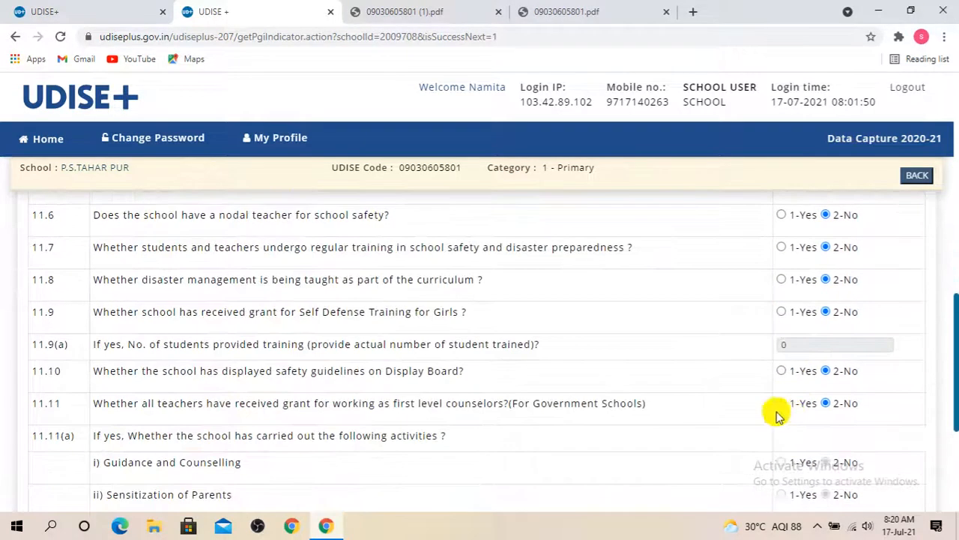
scroll(700, 418, down, 1)
scroll(704, 421, down, 2)
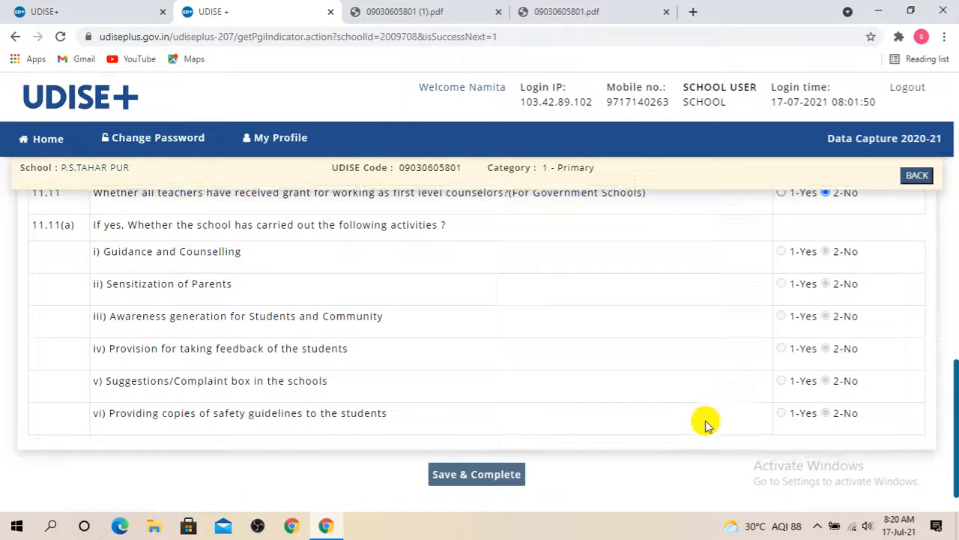
scroll(705, 423, down, 1)
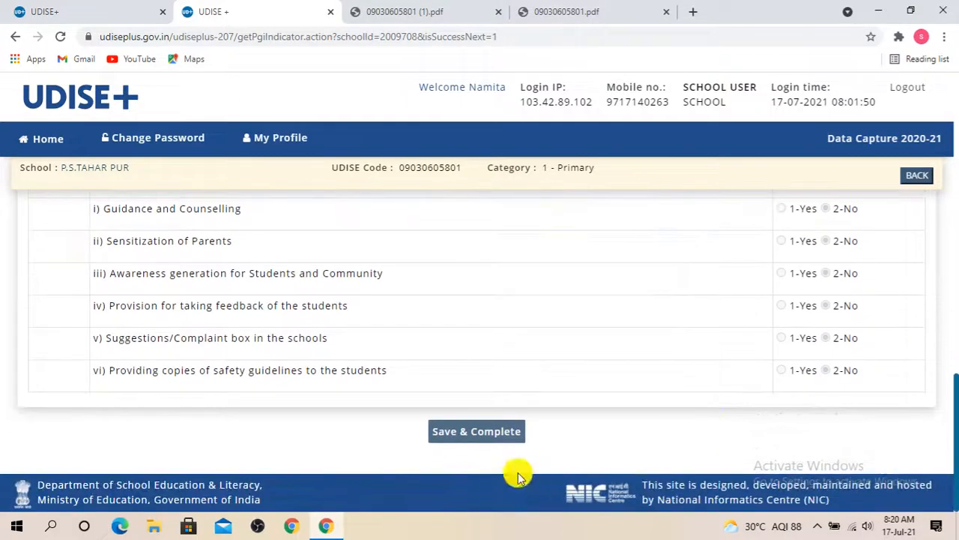
click(494, 433)
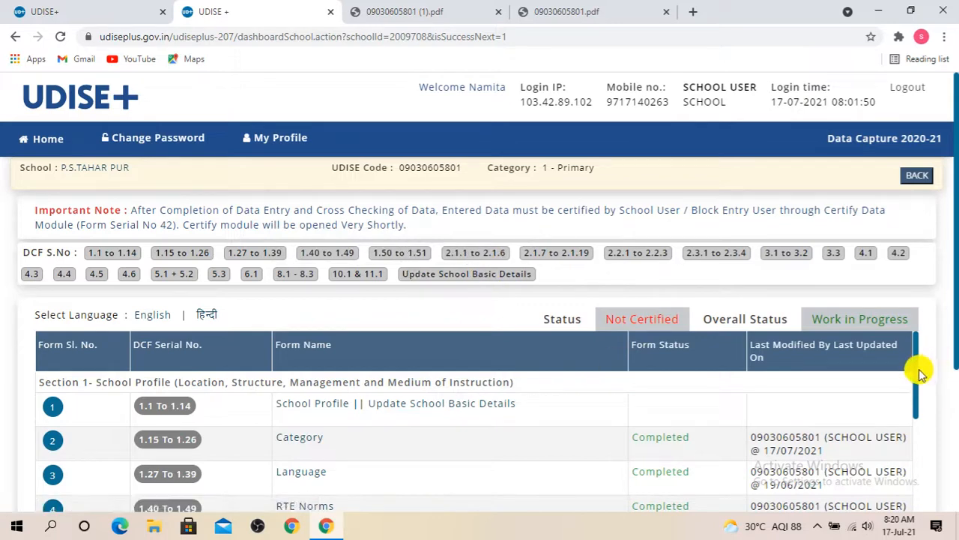
Check the form status of each DCF section in the school's form list, including sections 3 and 4
drag(915, 377, 914, 491)
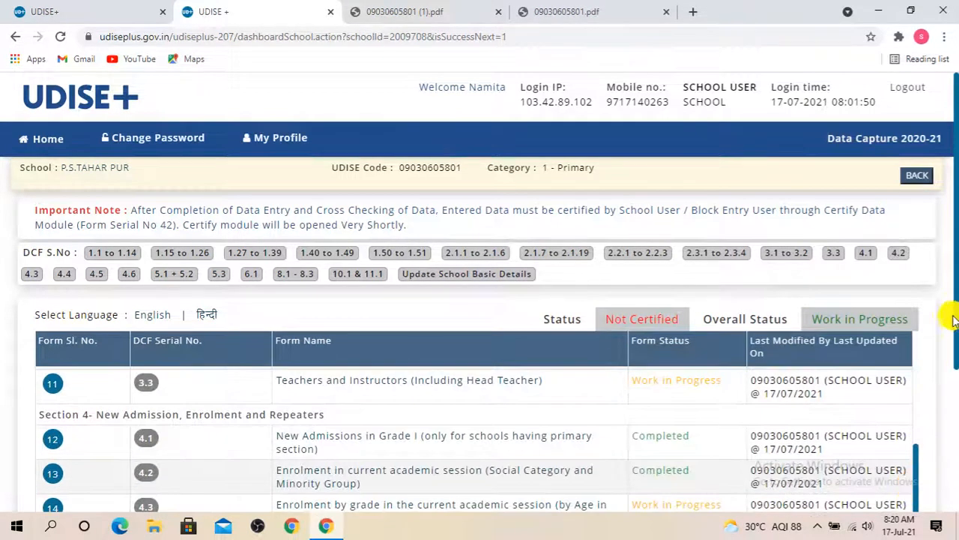
scroll(547, 445, up, 1)
scroll(551, 447, down, 1)
scroll(555, 449, up, 1)
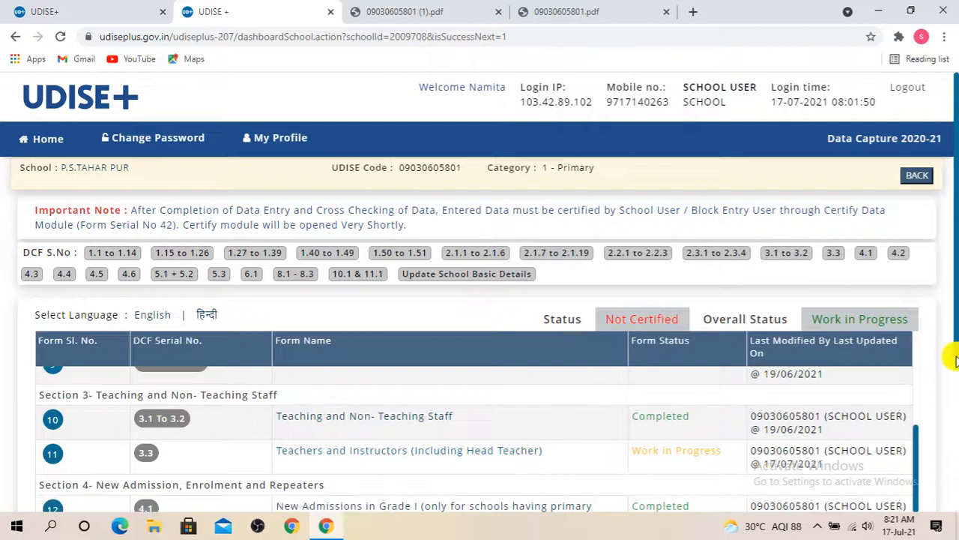
drag(956, 341, 953, 382)
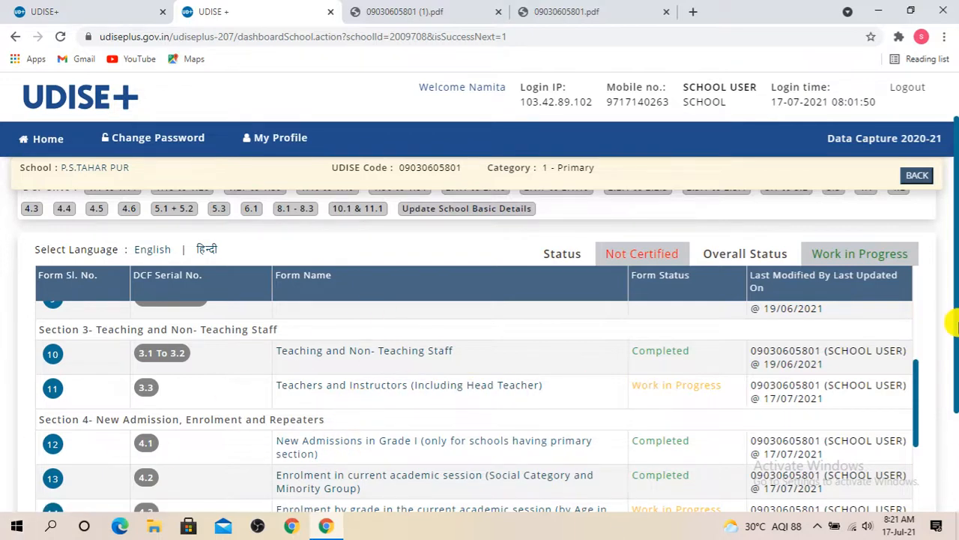
Check the form status of sections 3 to 11 and the validation, DCF download and certification entries in the form list
drag(956, 321, 955, 409)
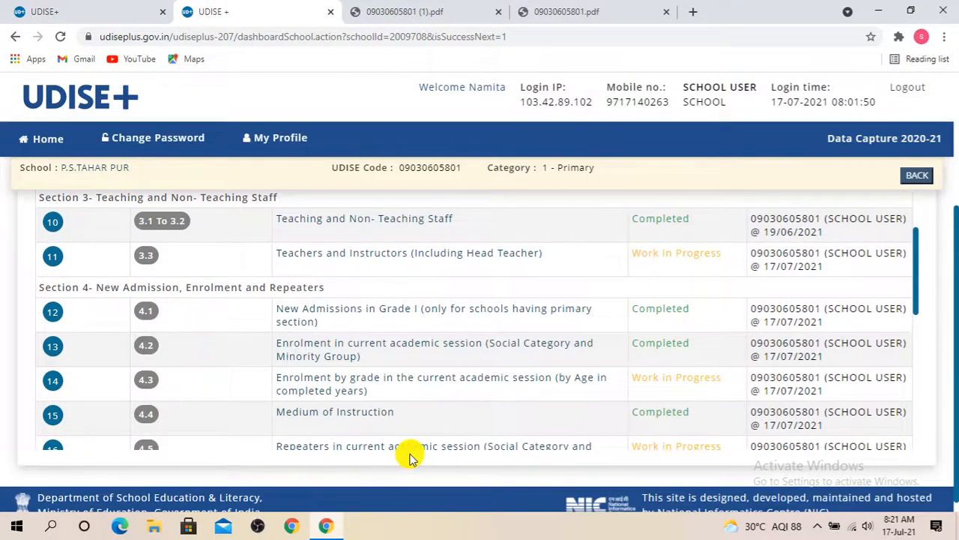
scroll(411, 456, down, 1)
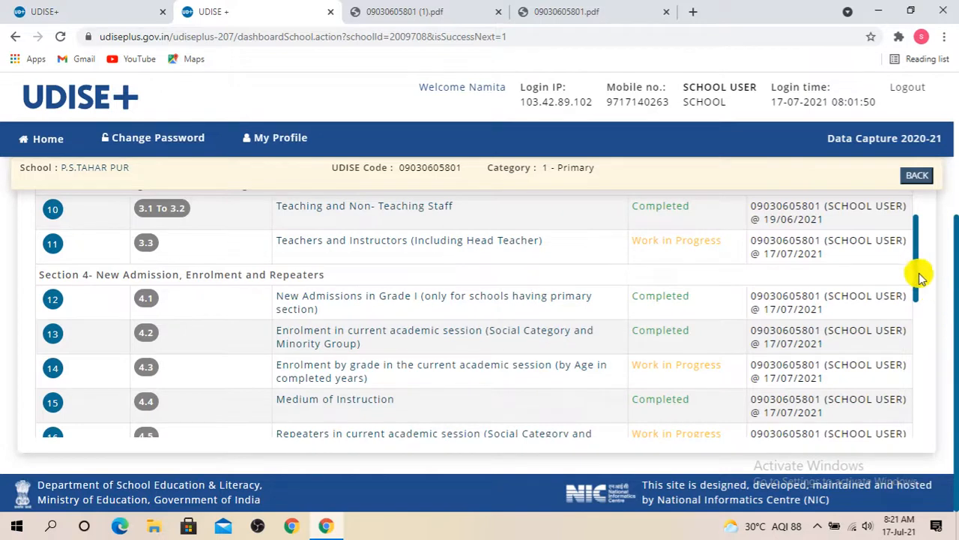
drag(917, 276, 918, 321)
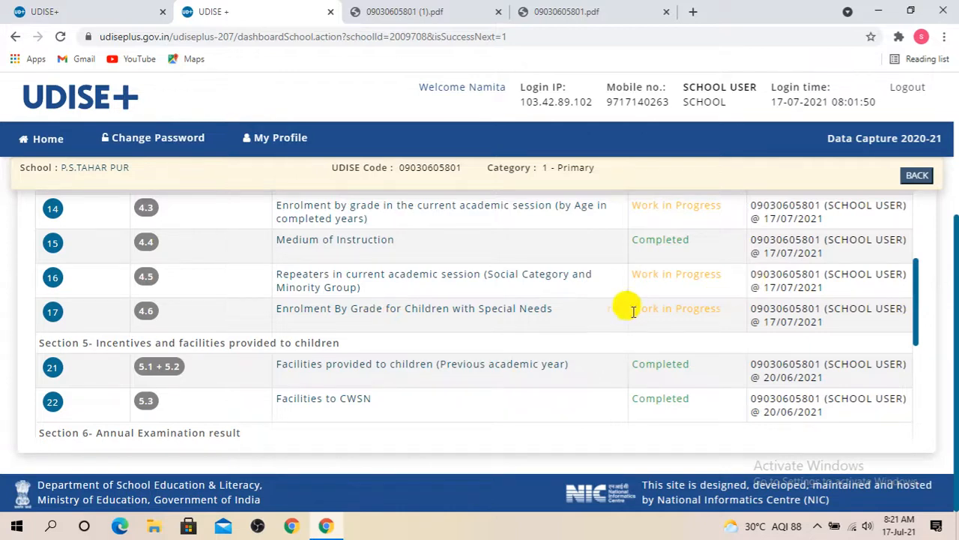
scroll(678, 321, up, 1)
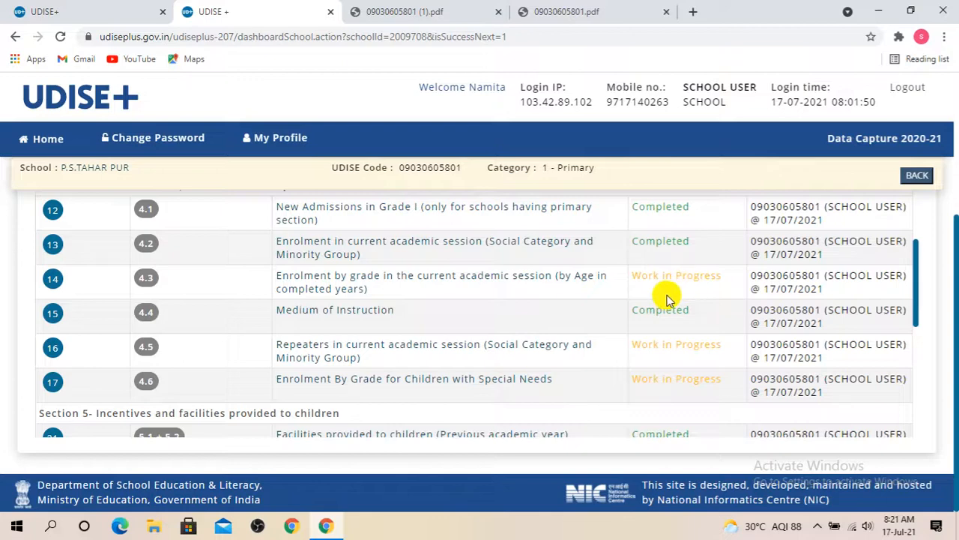
scroll(667, 298, down, 5)
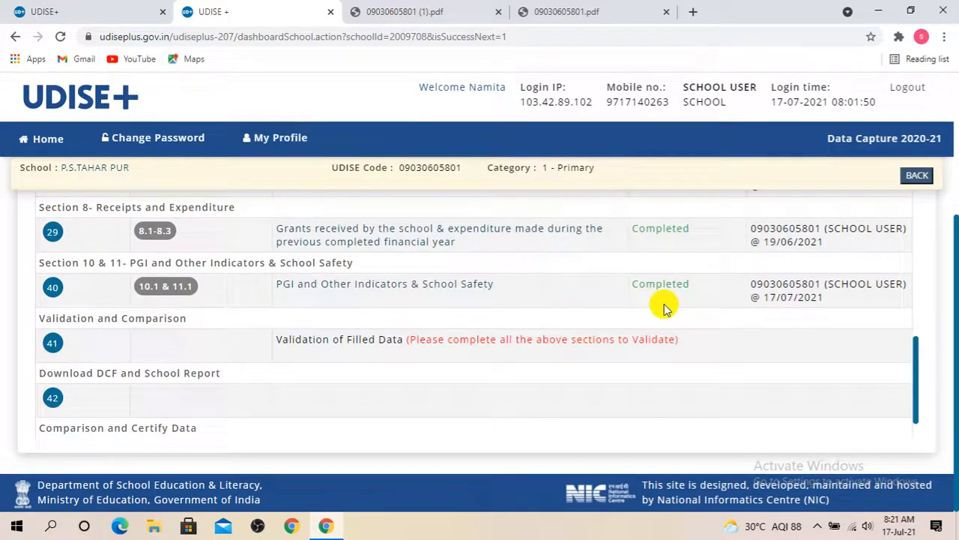
scroll(665, 306, up, 1)
scroll(652, 312, down, 2)
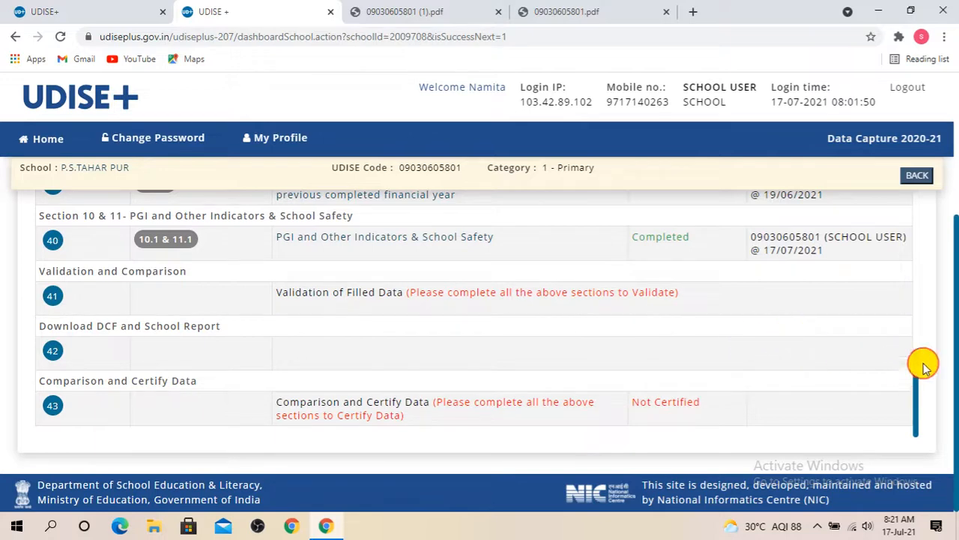
drag(916, 374, 925, 465)
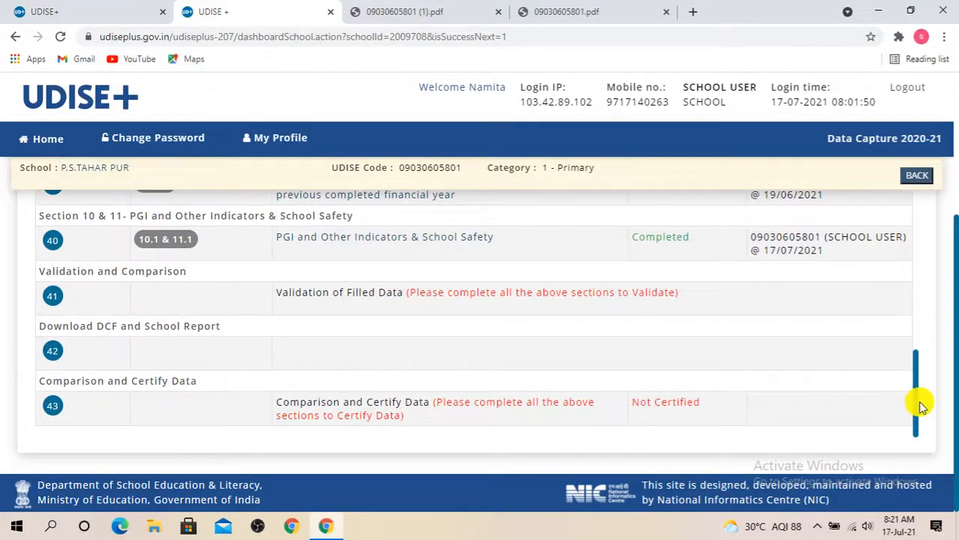
drag(918, 400, 935, 284)
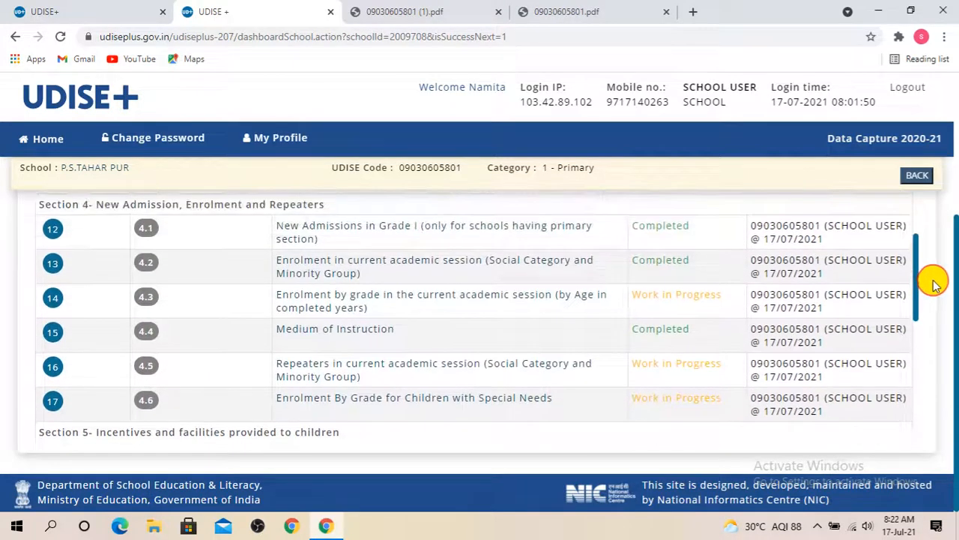
Open form 3.3 Teachers and Instructors, then open the second teacher's record for editing and save it with its existing data
scroll(554, 435, up, 1)
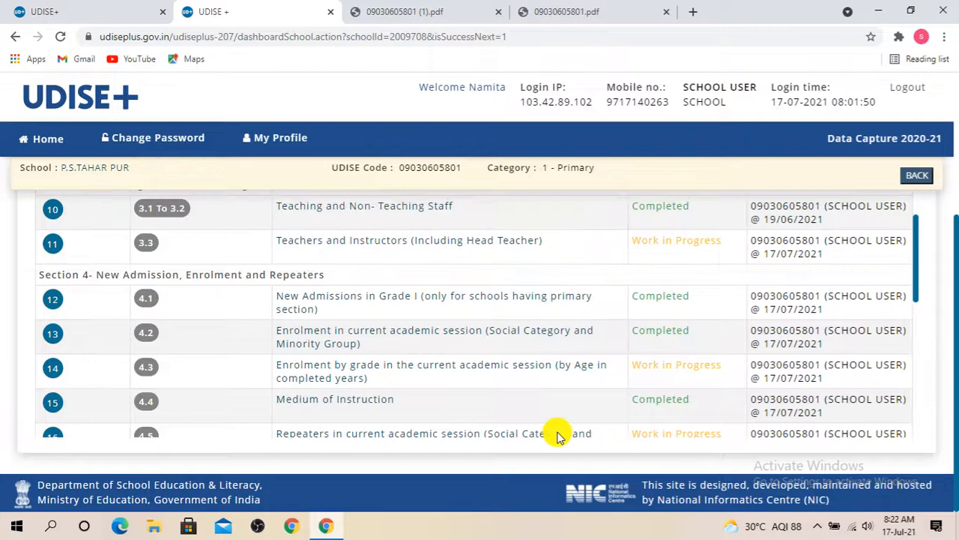
scroll(555, 435, up, 1)
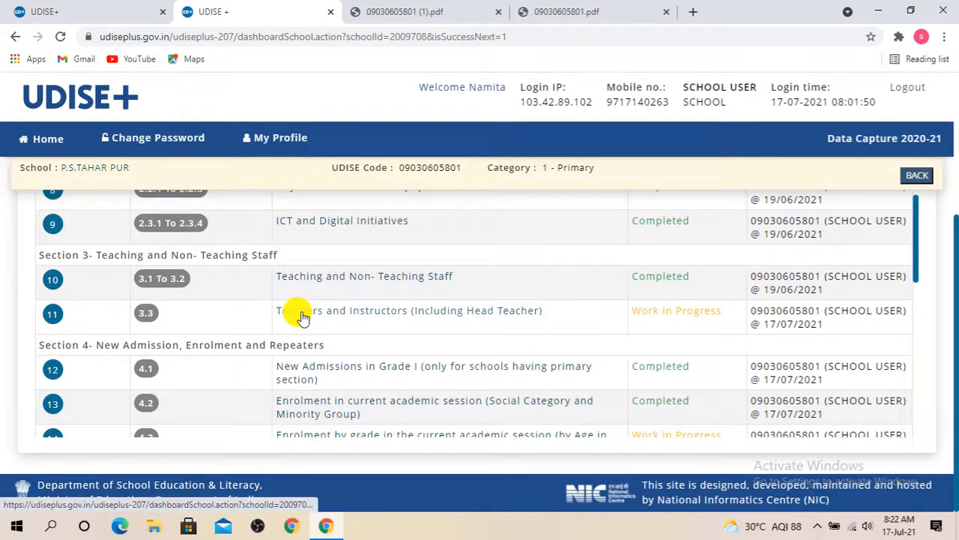
click(427, 313)
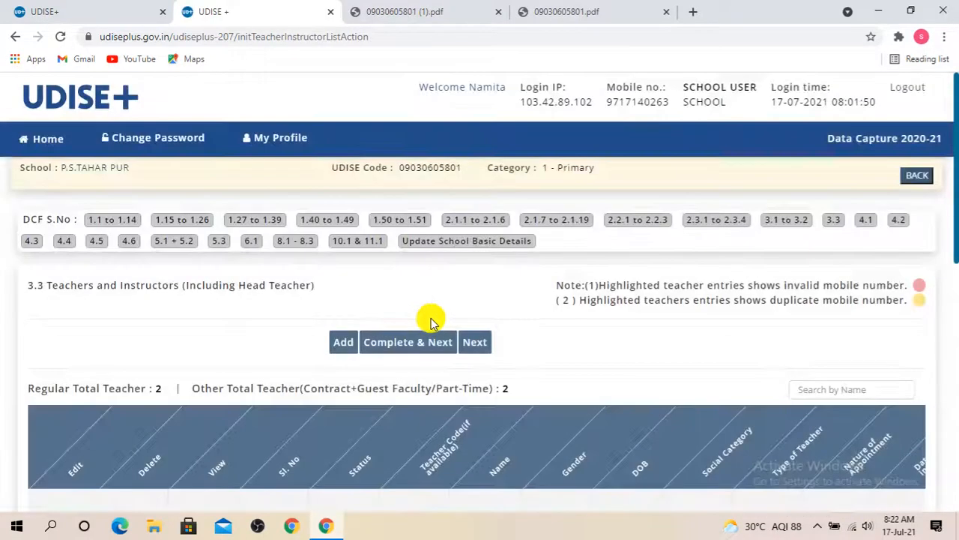
scroll(599, 387, down, 2)
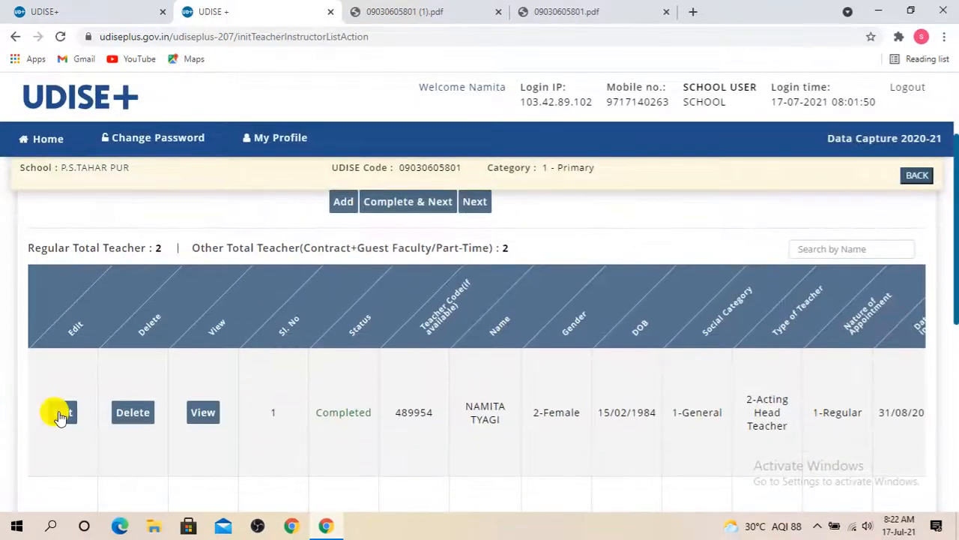
scroll(63, 413, down, 3)
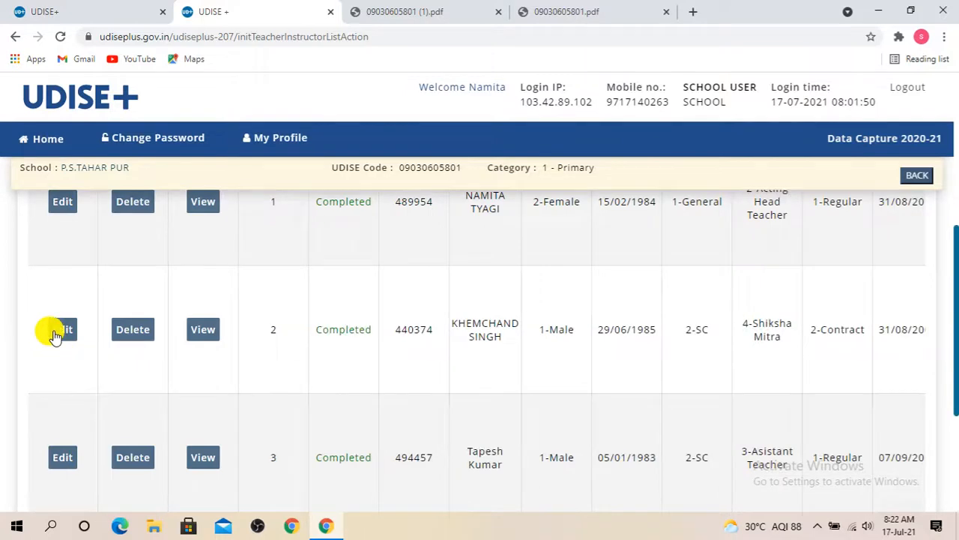
click(60, 330)
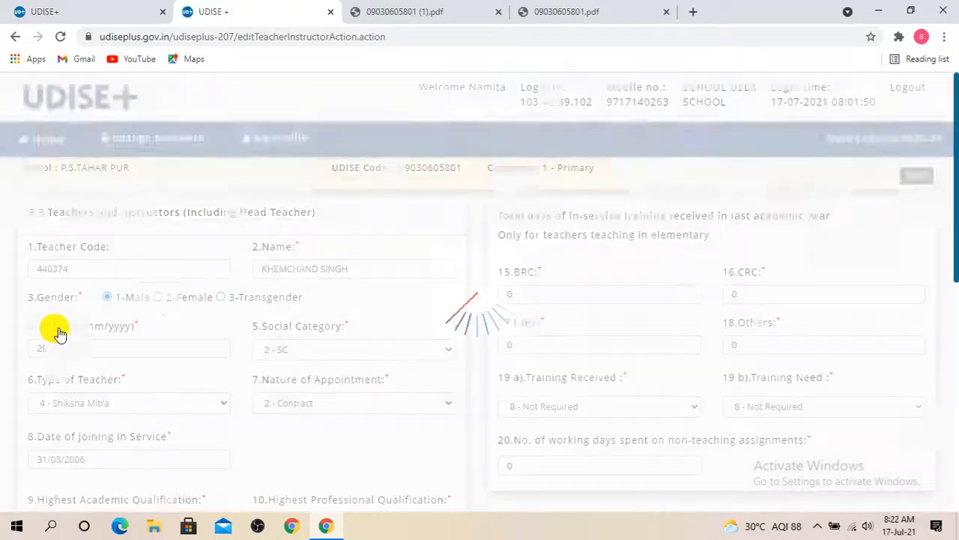
scroll(569, 343, down, 6)
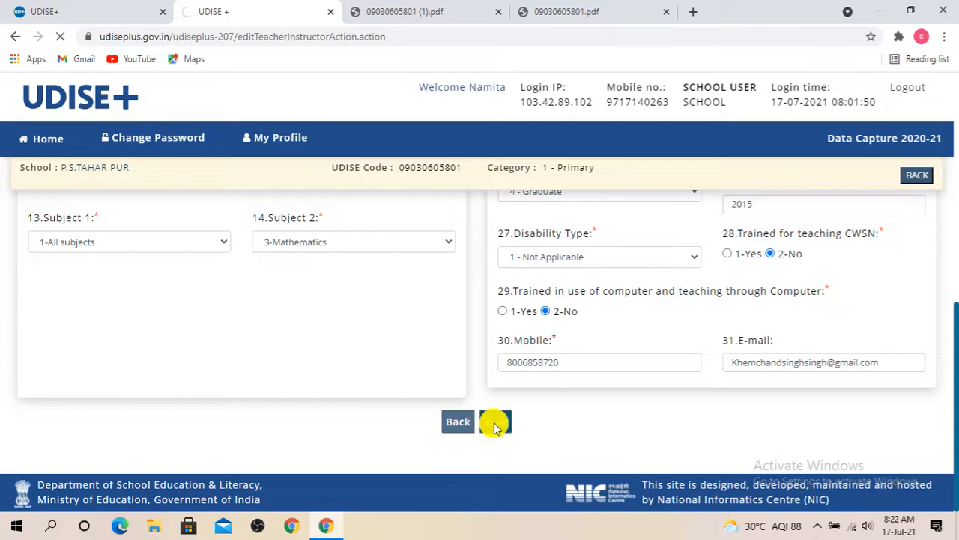
Open the third and fourth teachers' records for editing in turn and save each one with its existing data
scroll(340, 420, down, 4)
scroll(146, 418, down, 2)
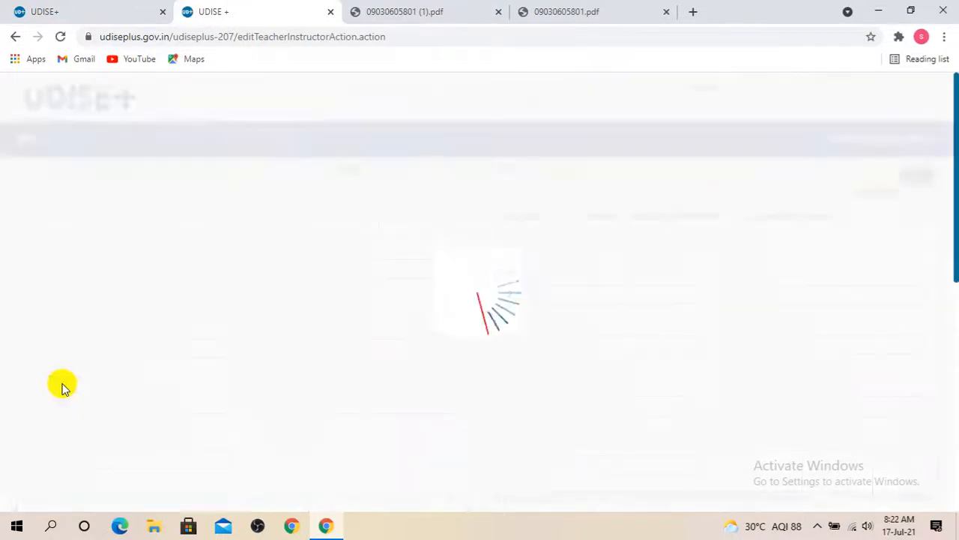
scroll(443, 396, down, 5)
scroll(448, 402, down, 2)
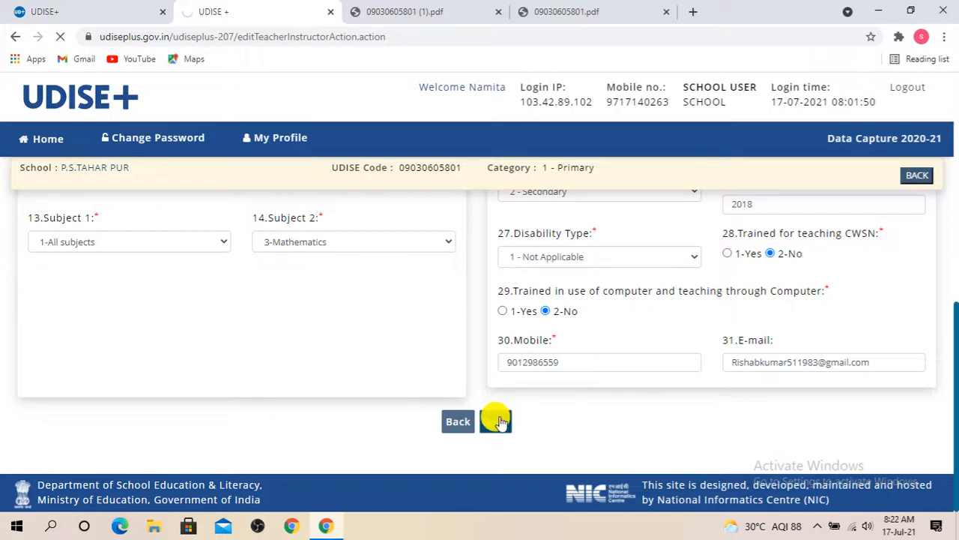
scroll(327, 404, down, 5)
scroll(166, 426, down, 3)
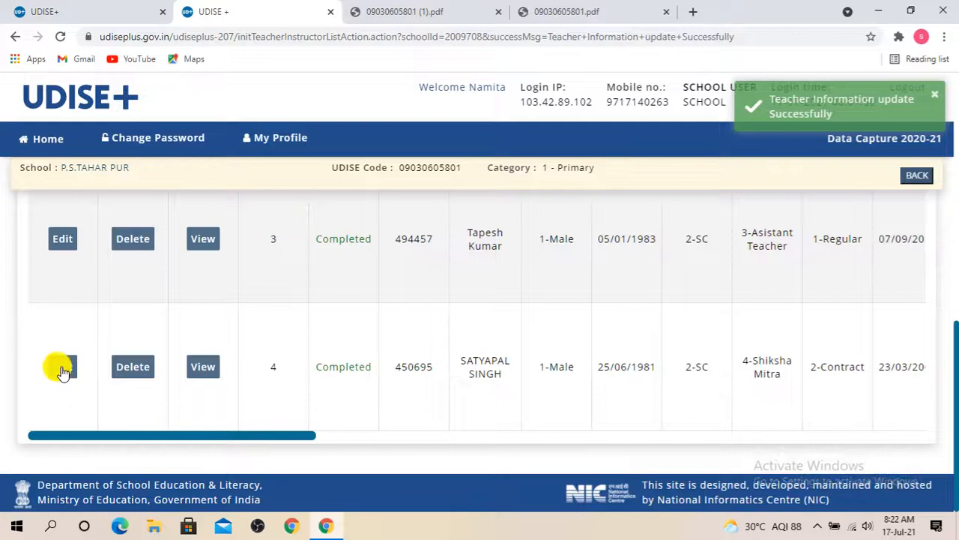
scroll(439, 430, down, 10)
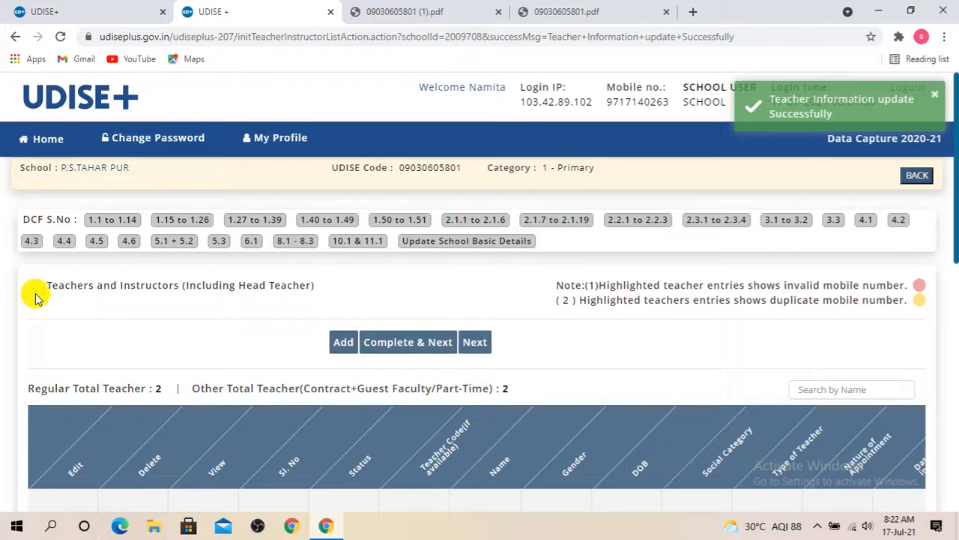
Return to the school's form list and check the form status of 3.3 Teachers and Instructors
click(918, 178)
scroll(670, 396, down, 6)
scroll(657, 413, up, 2)
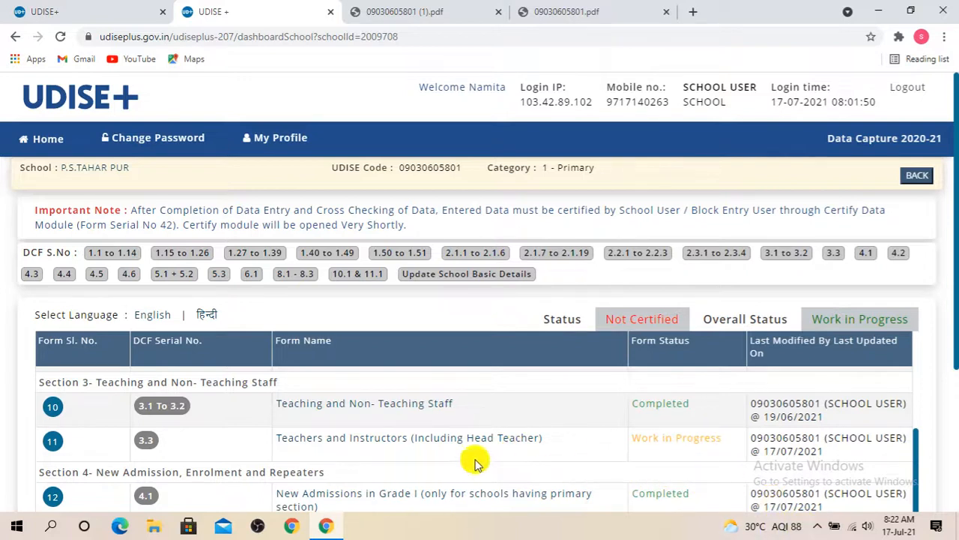
Reopen form 3.3, review the first teacher's record in edit mode, and save it with its existing data
click(353, 440)
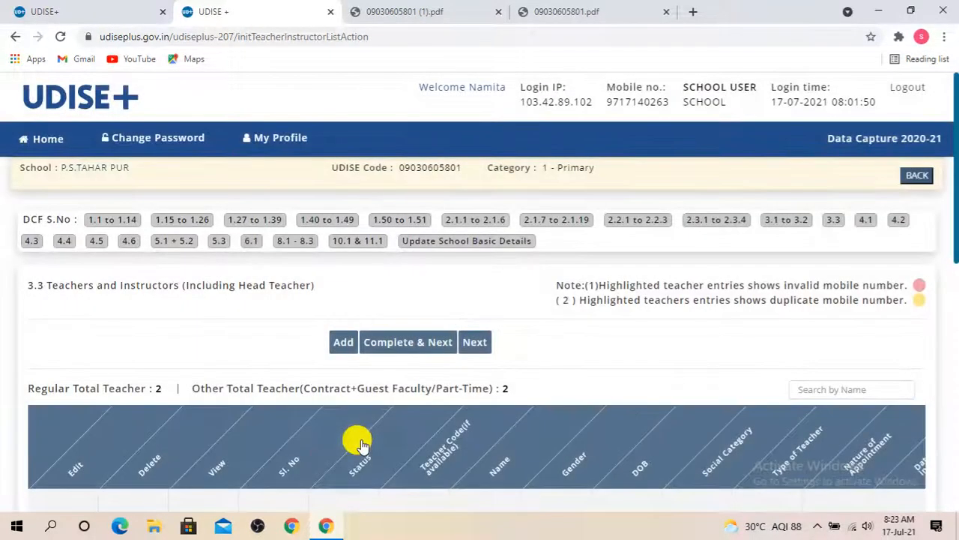
scroll(125, 433, down, 2)
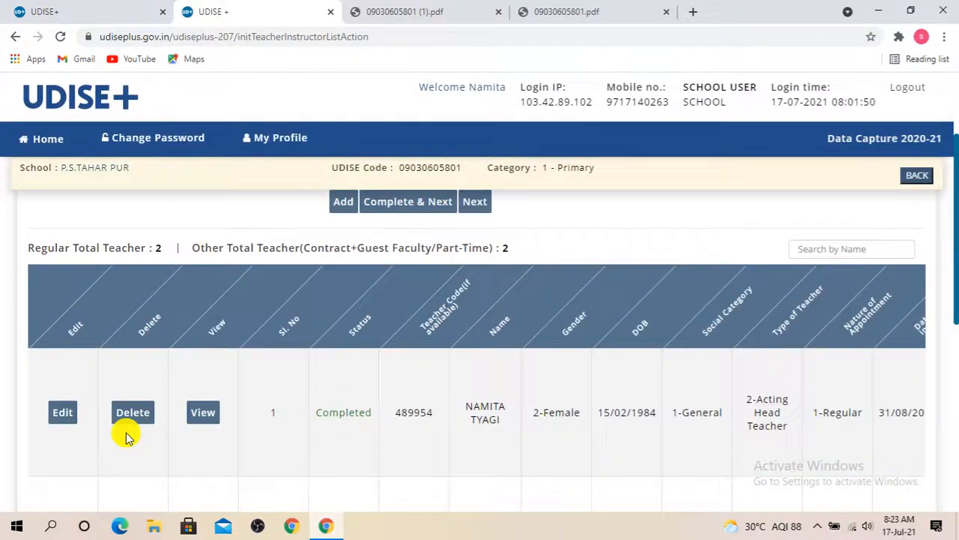
click(62, 413)
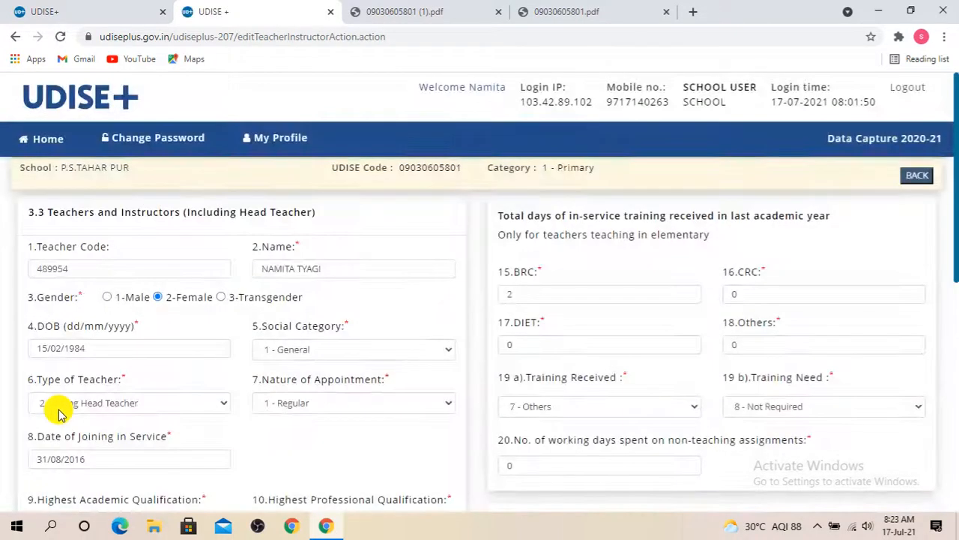
click(320, 268)
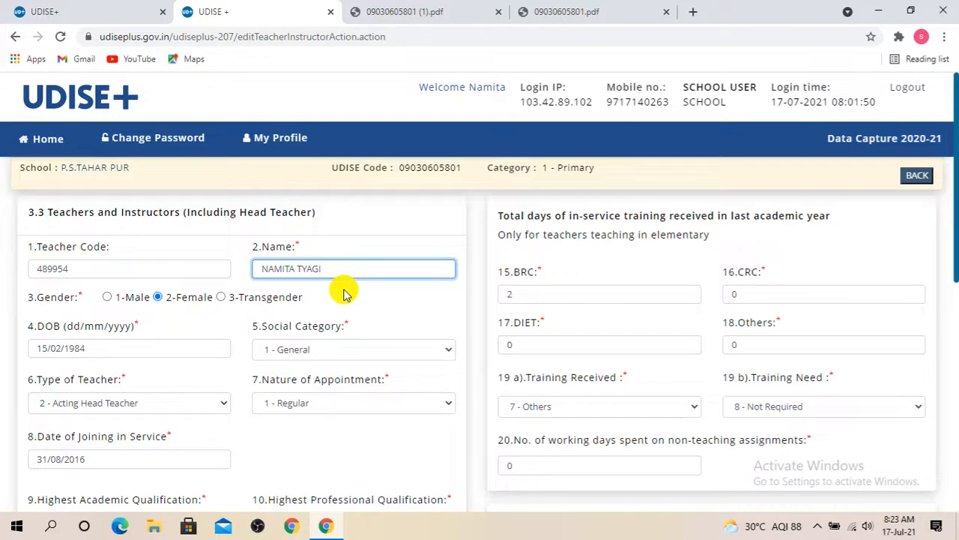
drag(956, 262, 946, 494)
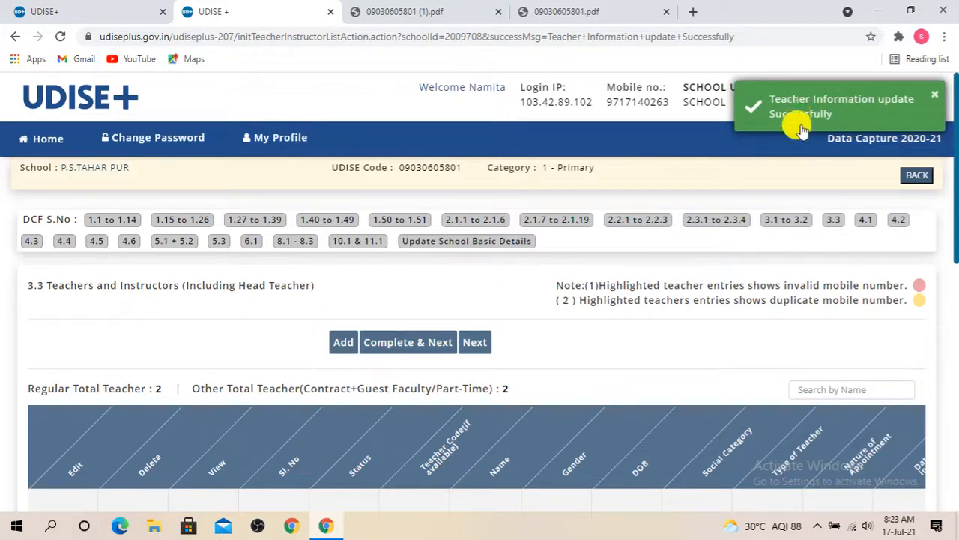
Return to the form list and check the form status of sections 1 to 4, including form 3.3
click(919, 175)
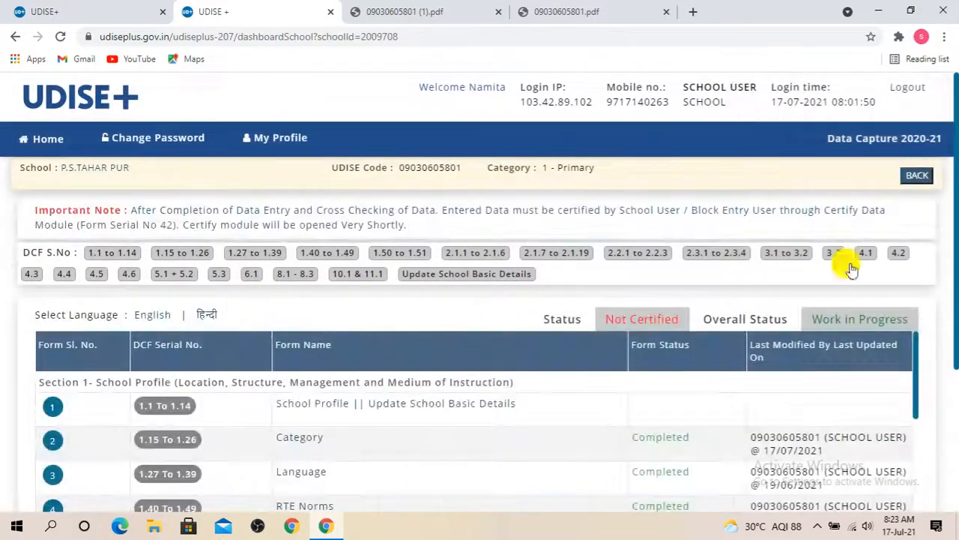
drag(952, 276, 952, 461)
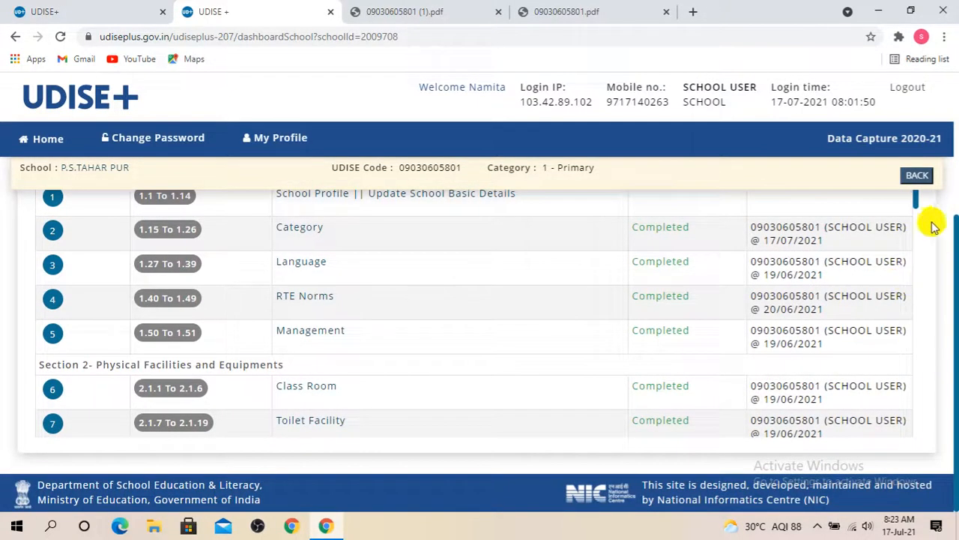
drag(922, 204, 916, 235)
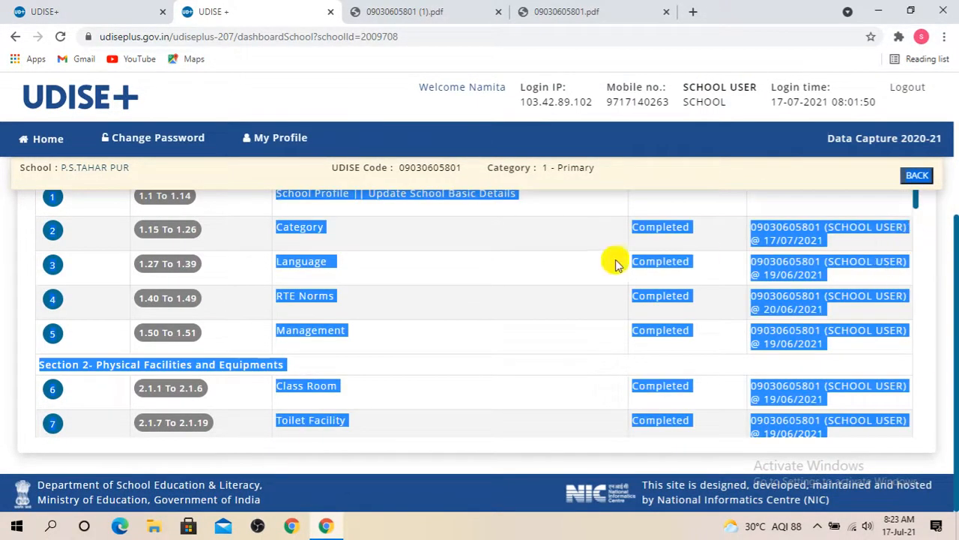
click(641, 255)
drag(921, 208, 921, 258)
scroll(921, 260, down, 1)
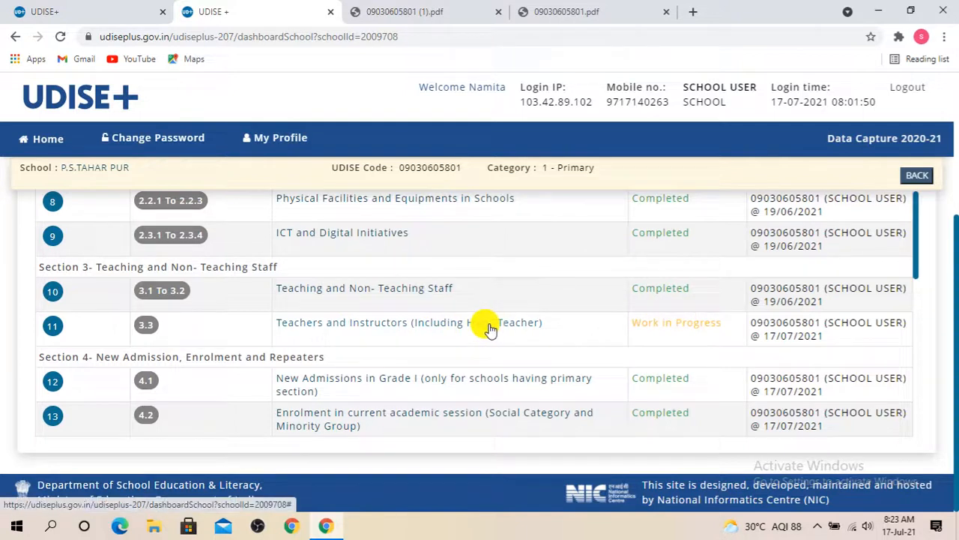
click(818, 527)
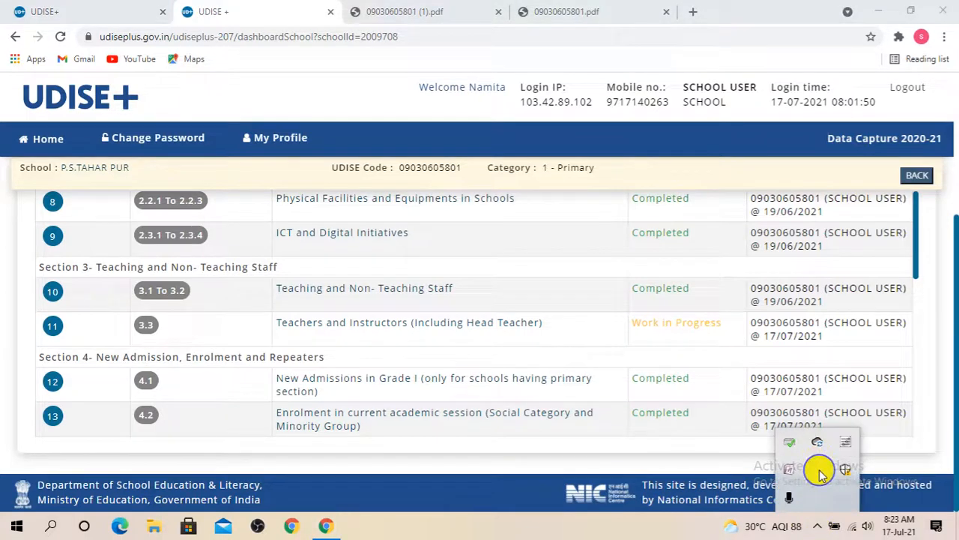